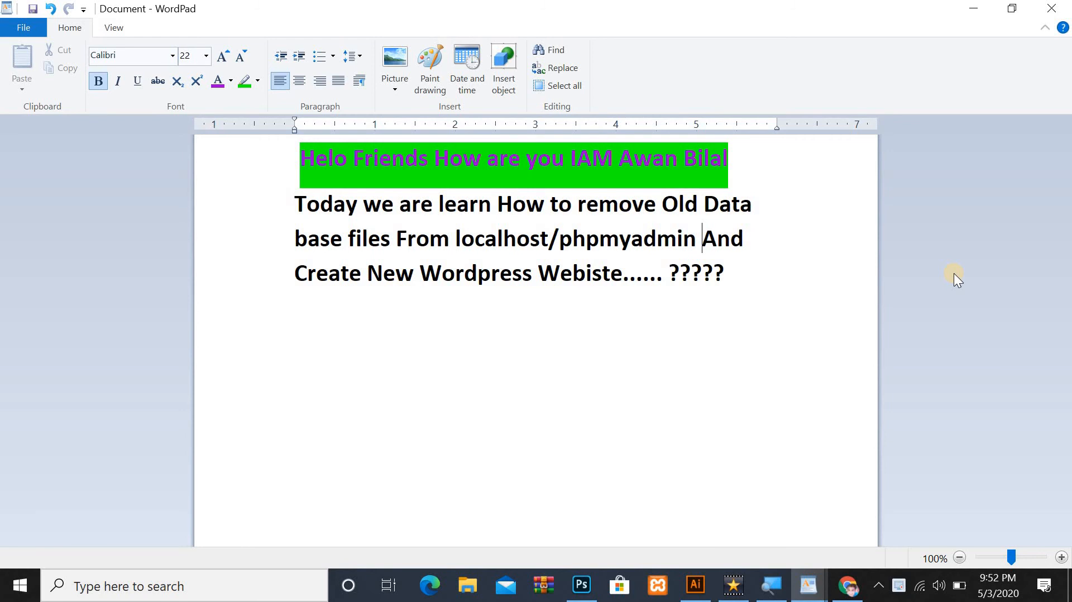
Visit the local WordPress site from its admin page, close that tab and minimize the browser.
{"action": "left_click", "coordinate": [975, 8]}
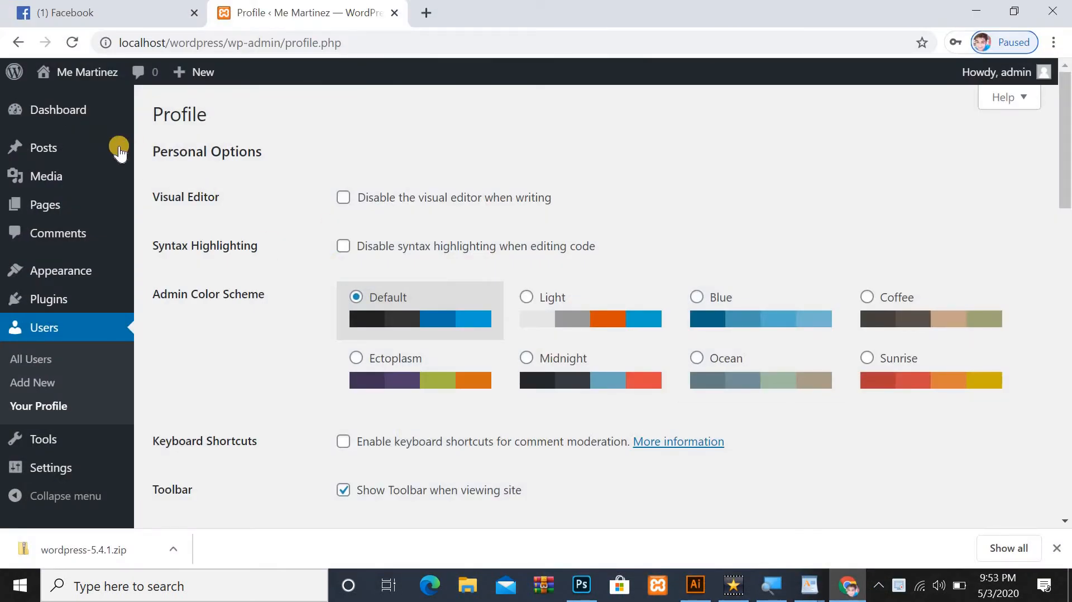
{"action": "mouse_move", "coordinate": [93, 77]}
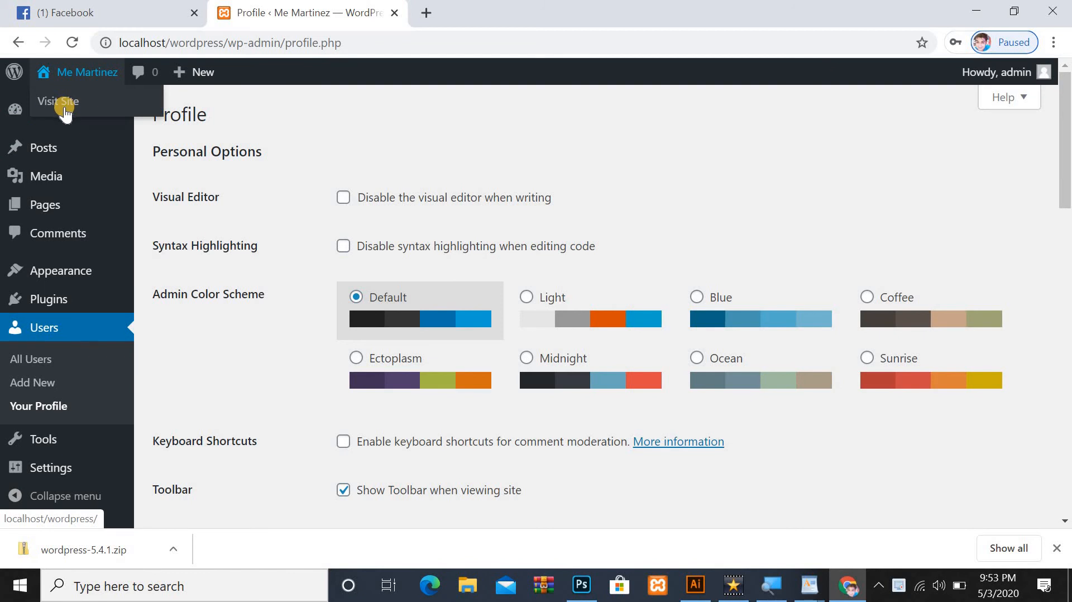
{"action": "left_click", "coordinate": [65, 108]}
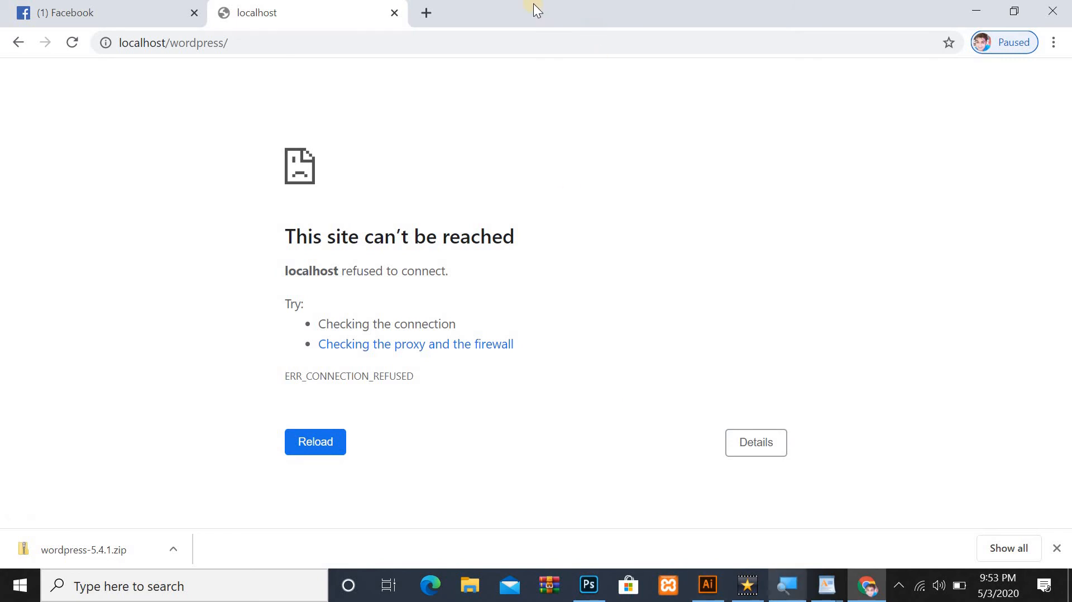
{"action": "left_click", "coordinate": [395, 13]}
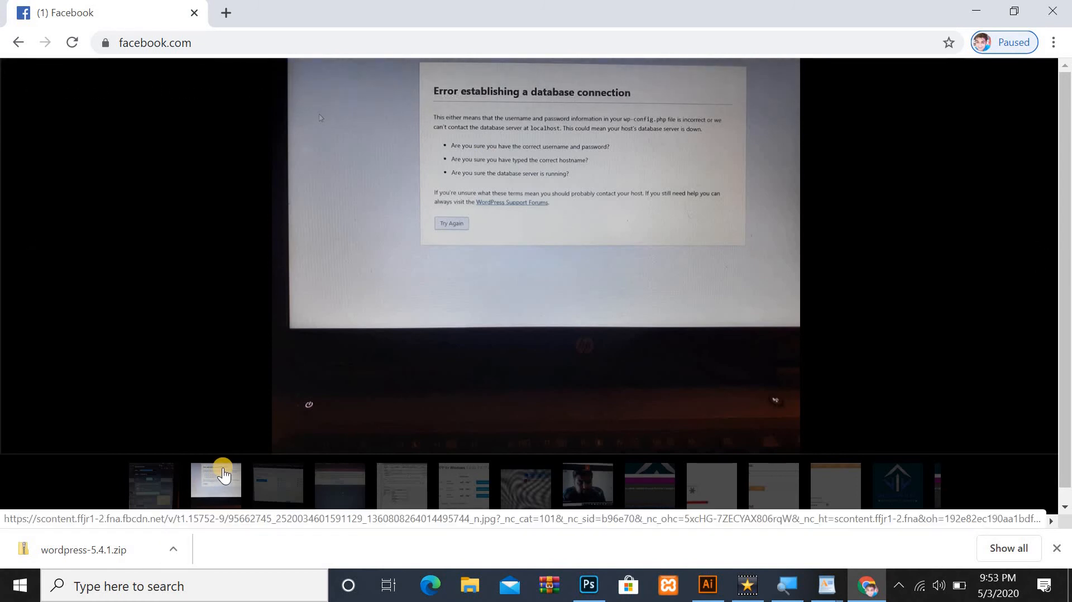
{"action": "left_click", "coordinate": [976, 11]}
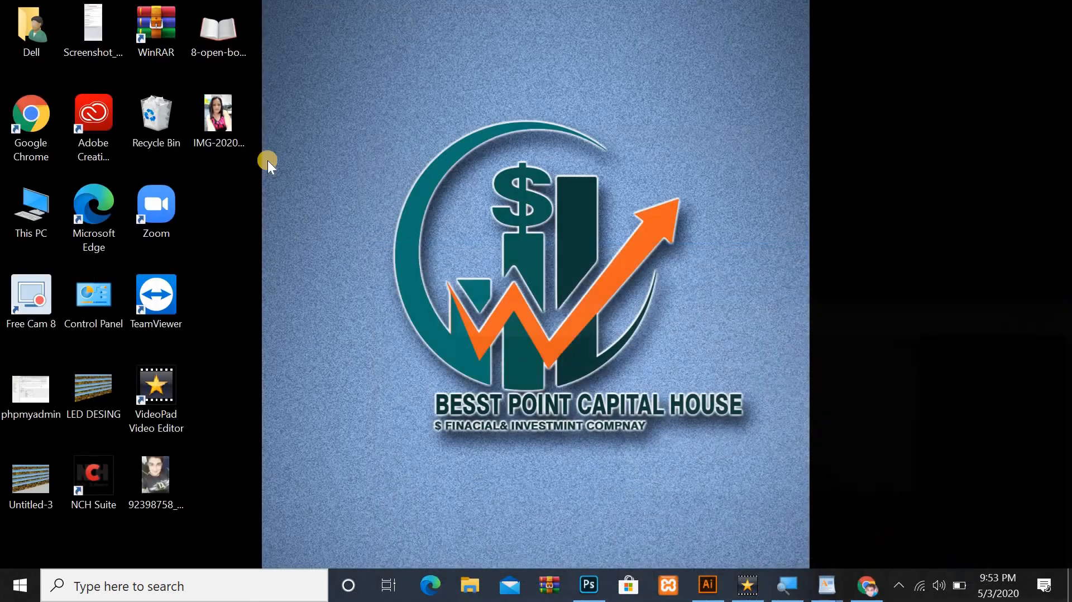
Switch to the XAMPP Control Panel, start the Apache and MySQL modules, and minimize the panel.
{"action": "double_click", "coordinate": [32, 208]}
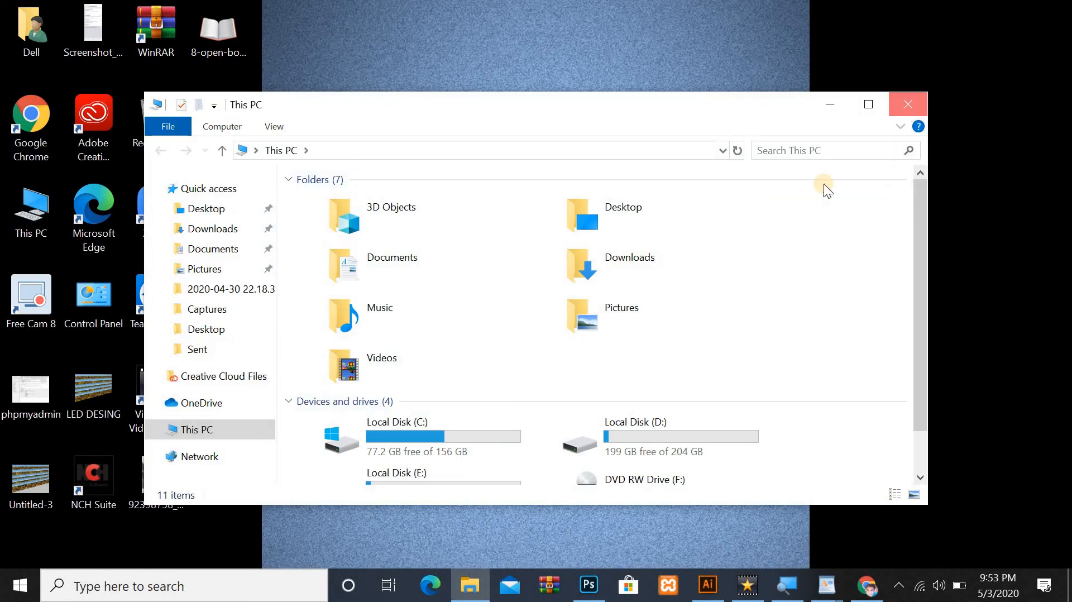
{"action": "left_click", "coordinate": [910, 106]}
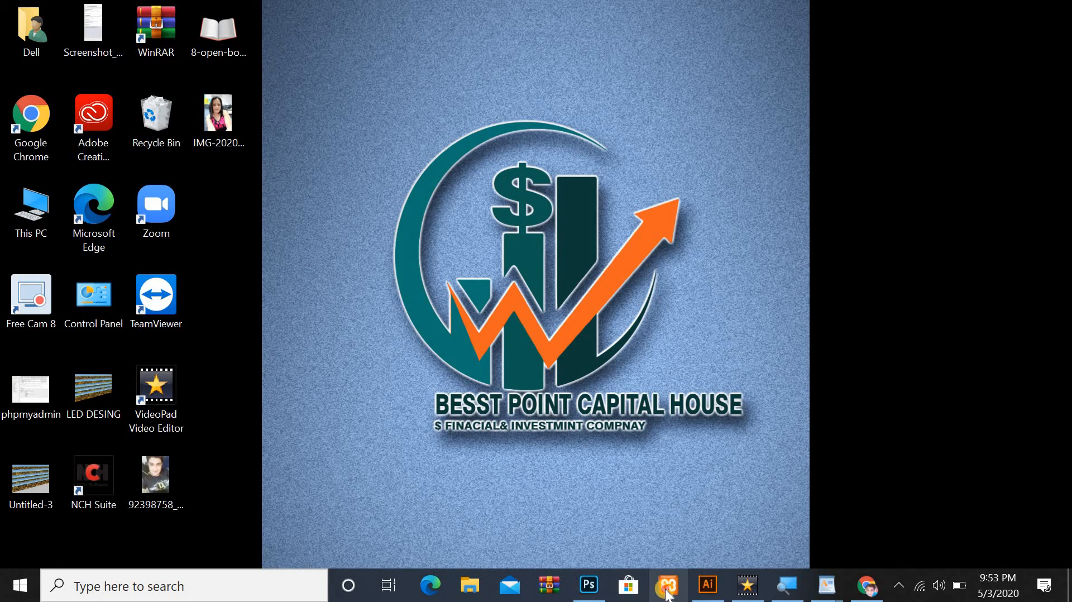
{"action": "left_click", "coordinate": [667, 591]}
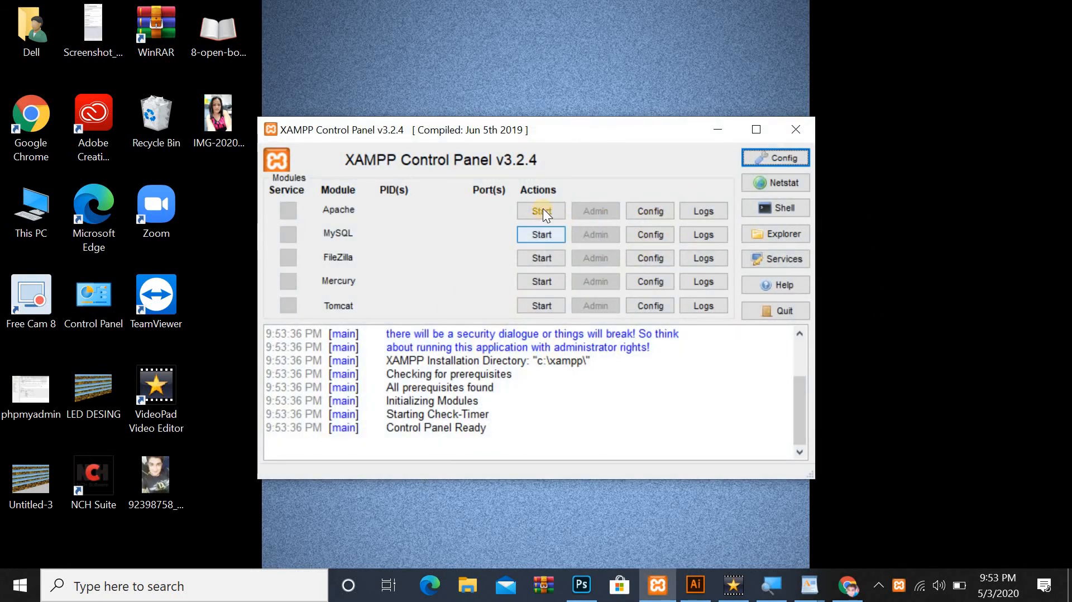
{"action": "left_click", "coordinate": [541, 212]}
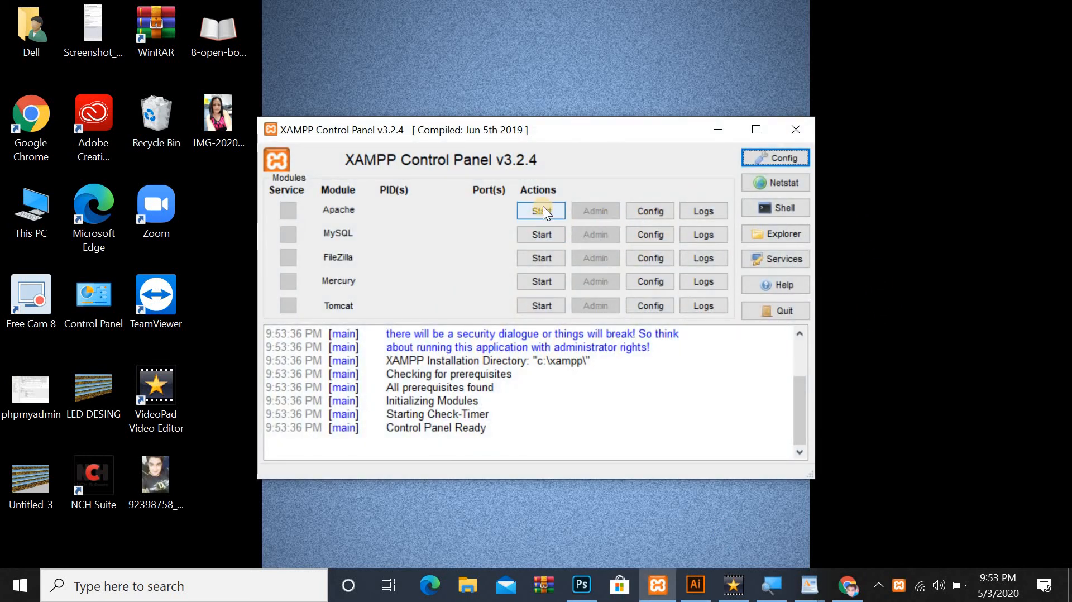
{"action": "left_click", "coordinate": [552, 239]}
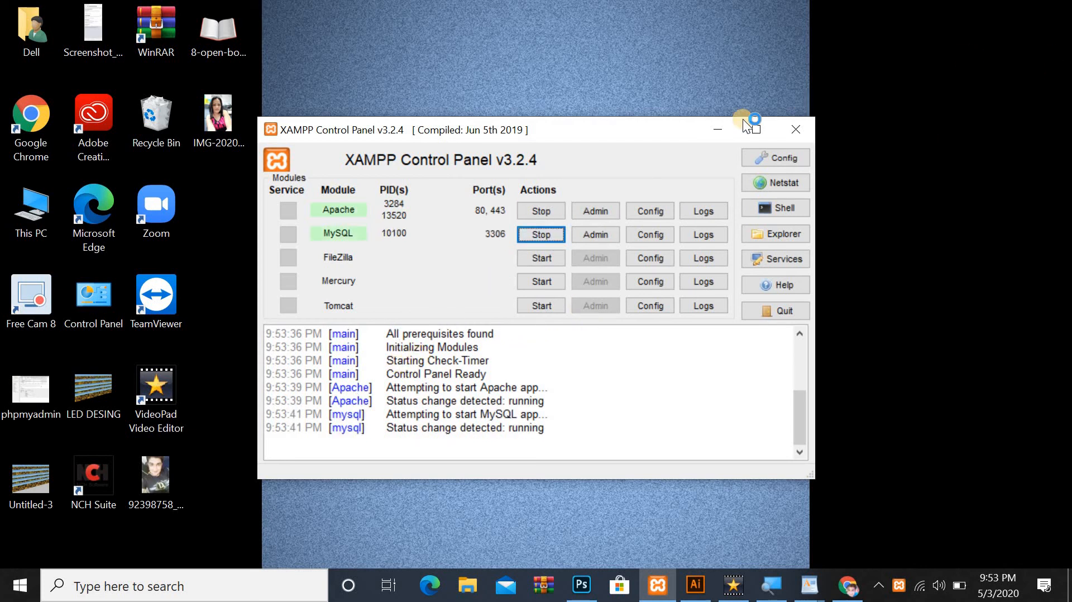
{"action": "left_click", "coordinate": [718, 130]}
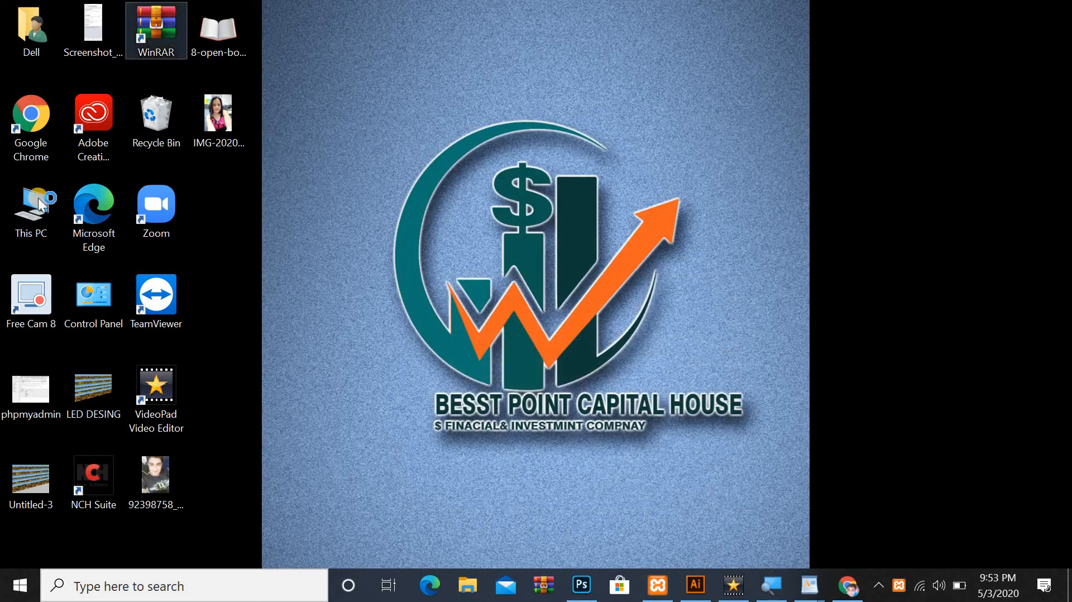
Open the htdocs folder inside C:\xampp in a maximized File Explorer window.
{"action": "double_click", "coordinate": [30, 213]}
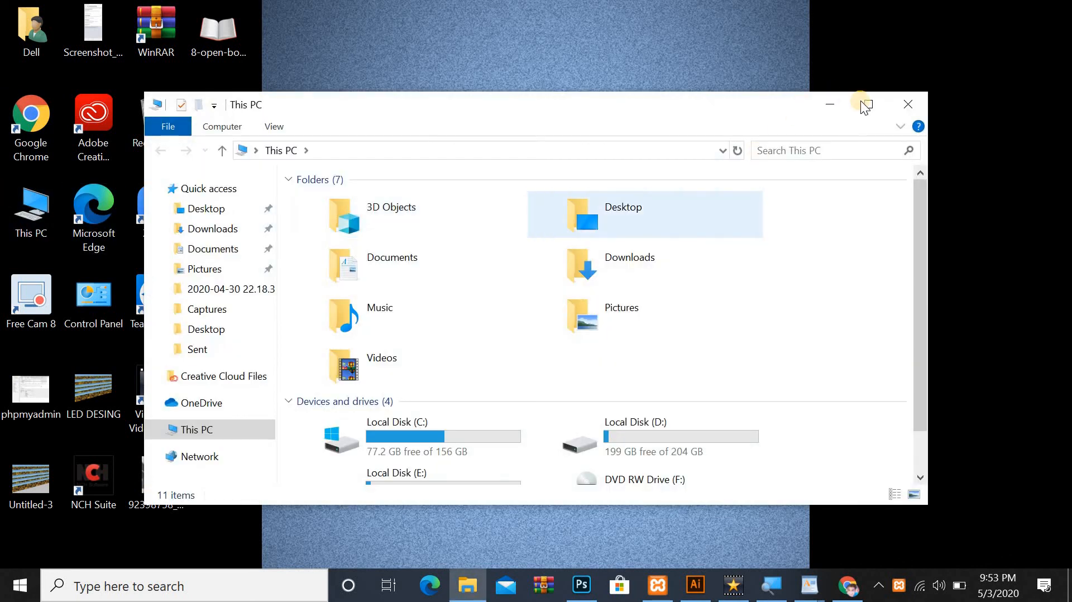
{"action": "left_click", "coordinate": [868, 105]}
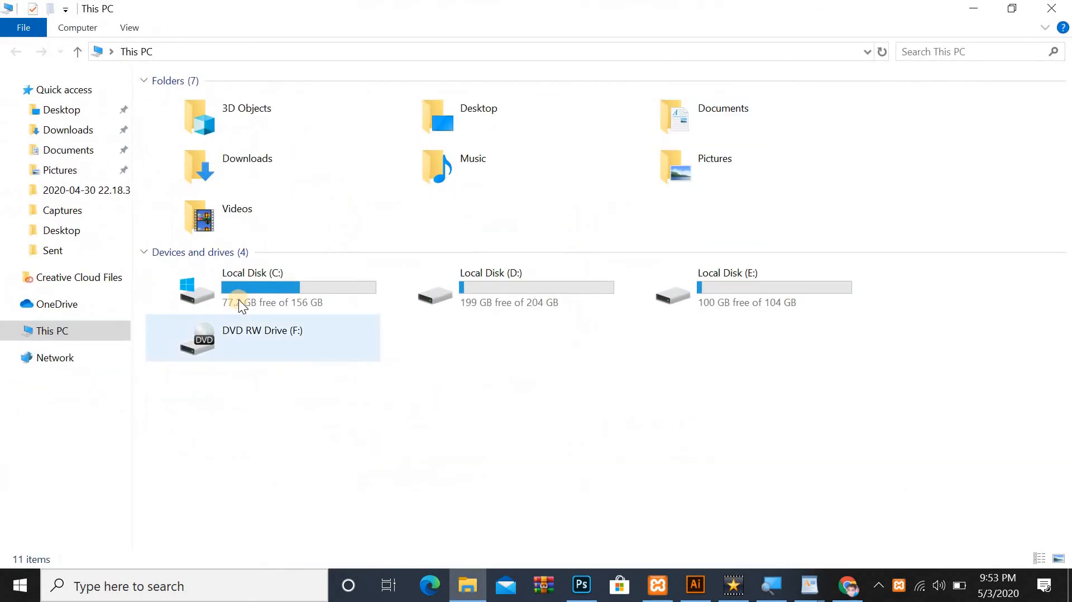
{"action": "double_click", "coordinate": [239, 299]}
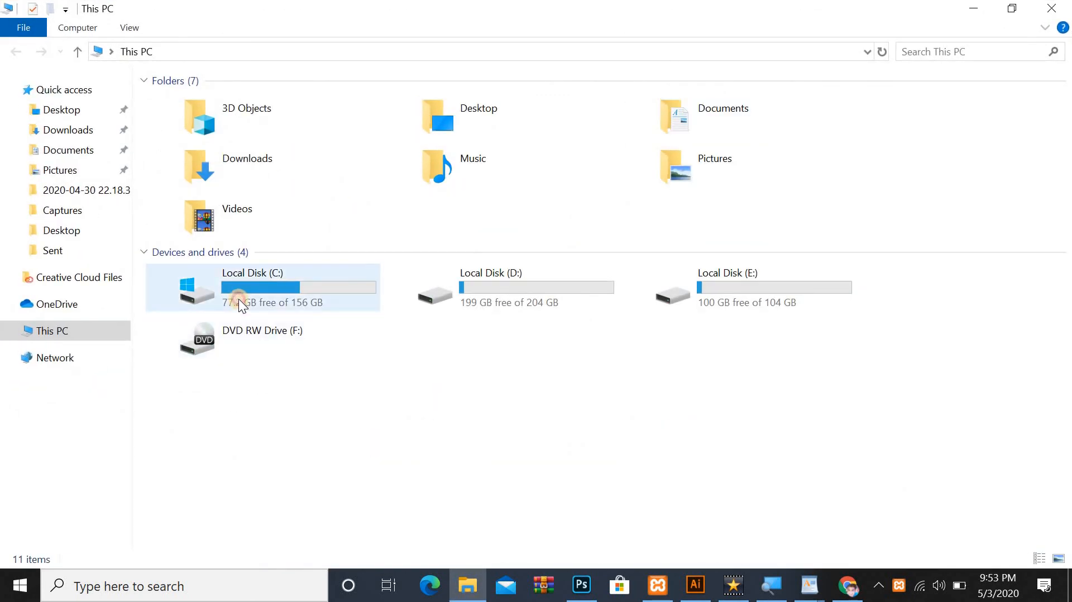
{"action": "double_click", "coordinate": [180, 247]}
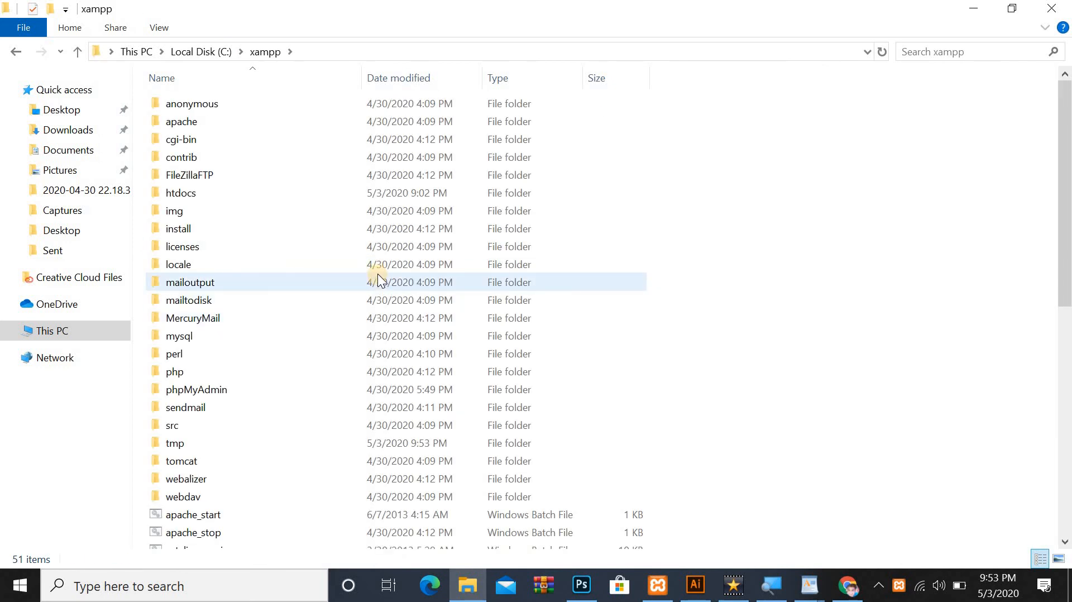
{"action": "double_click", "coordinate": [229, 197]}
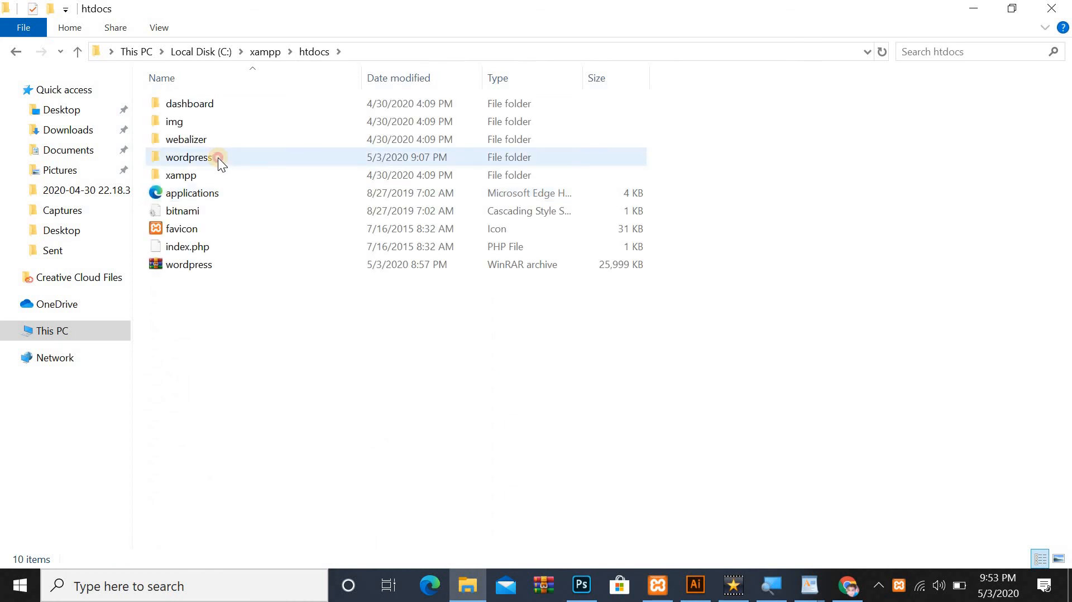
Archive the wordpress folder as wordpress.rar in RAR format with Normal compression and minimize the folder window.
{"action": "left_click", "coordinate": [220, 162]}
{"action": "right_click", "coordinate": [220, 162]}
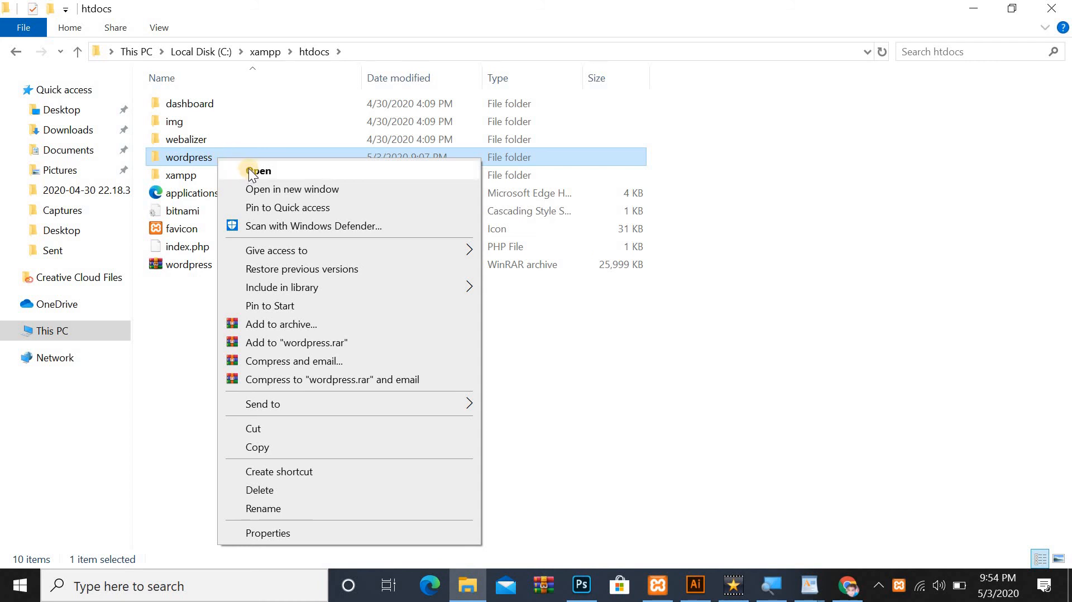
{"action": "left_click", "coordinate": [279, 325]}
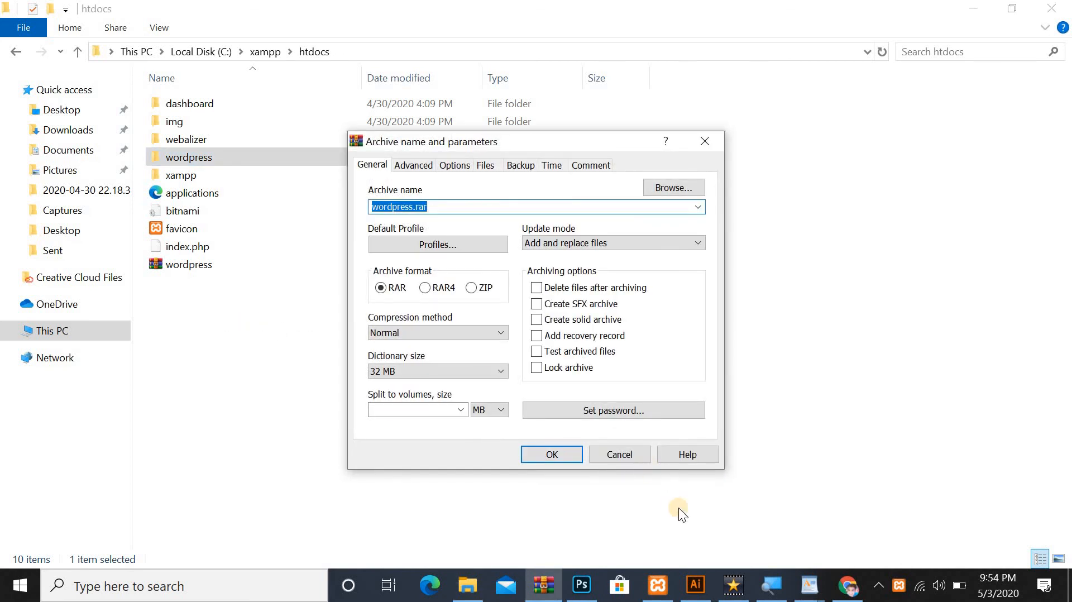
{"action": "left_click", "coordinate": [571, 455]}
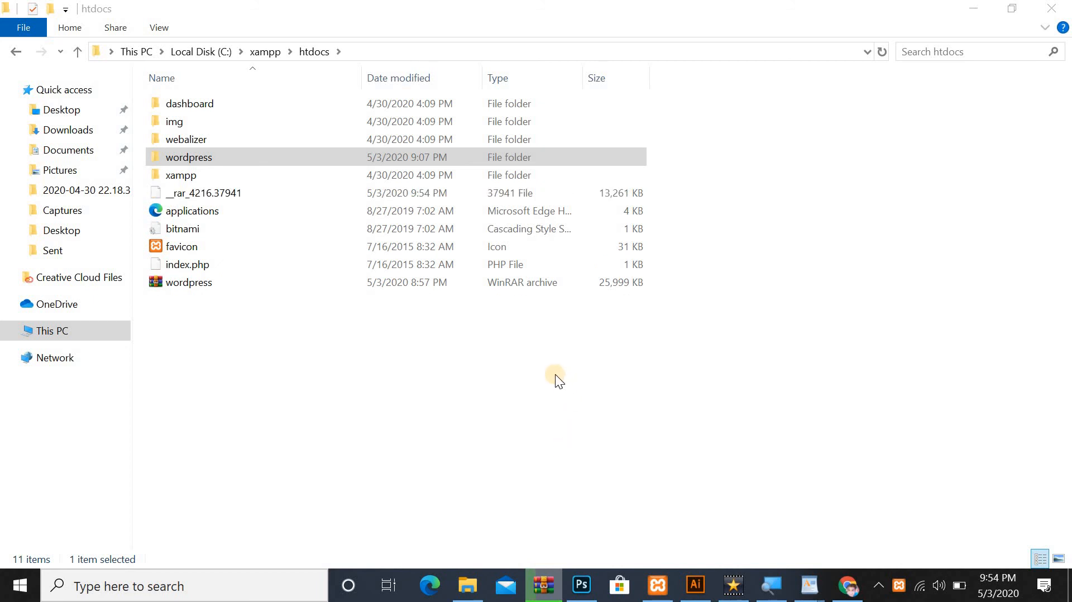
{"action": "left_click", "coordinate": [976, 9]}
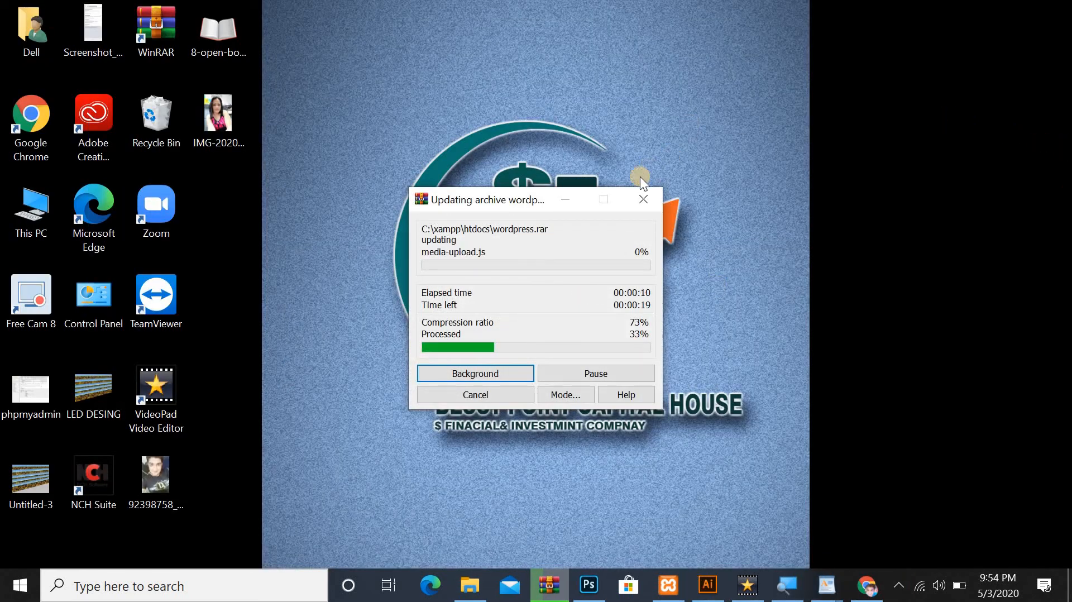
{"action": "left_click_drag", "start_coordinate": [843, 197], "coordinate": [823, 84]}
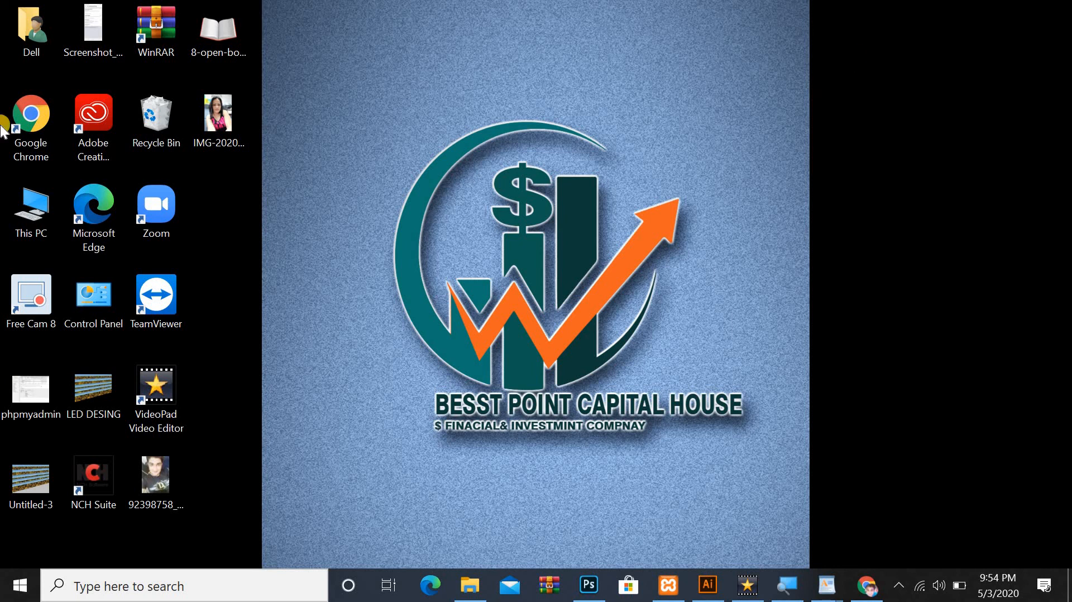
Open a new File Explorer window on the C:\xampp\htdocs folder.
{"action": "double_click", "coordinate": [33, 208]}
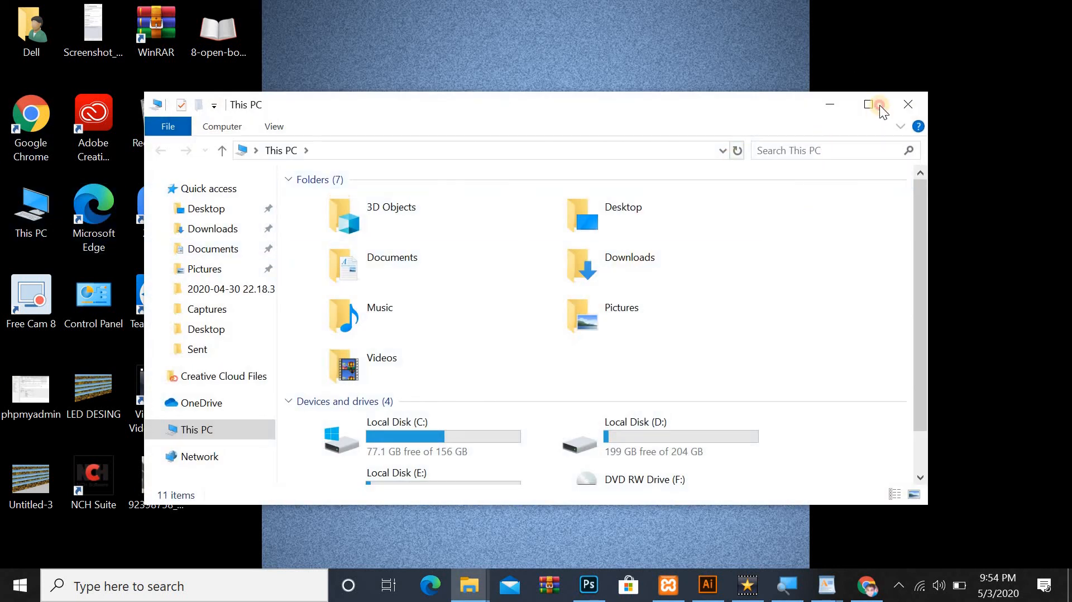
{"action": "left_click", "coordinate": [879, 106]}
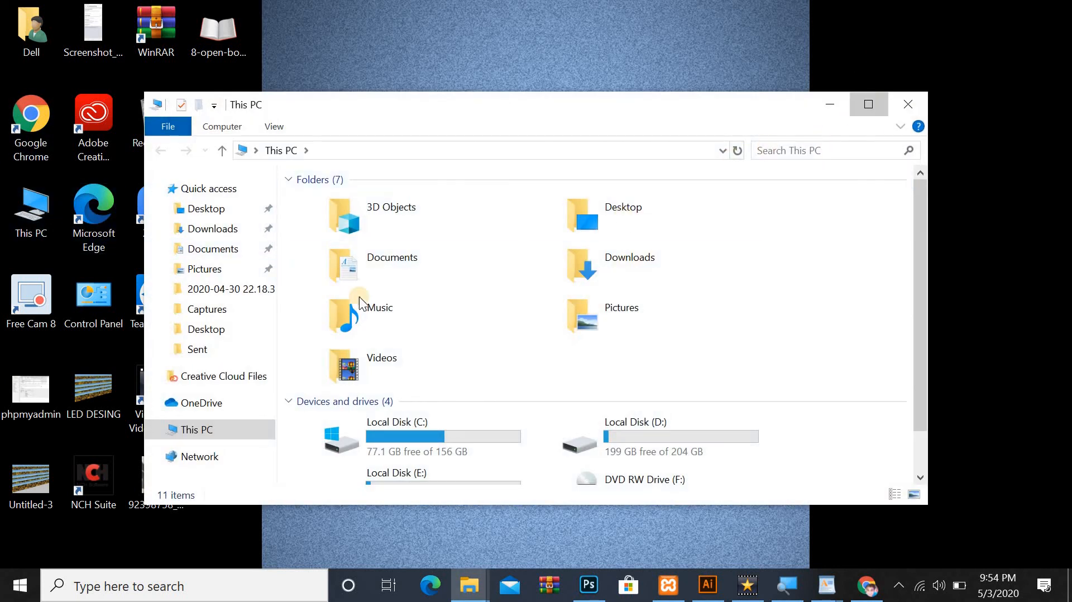
{"action": "left_click", "coordinate": [292, 279]}
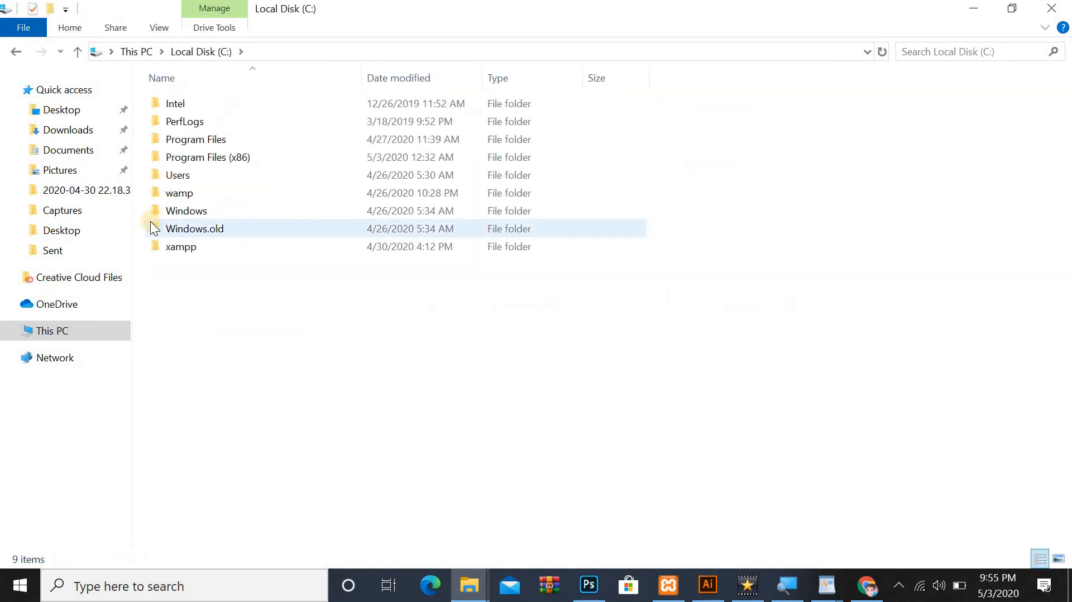
{"action": "double_click", "coordinate": [187, 248]}
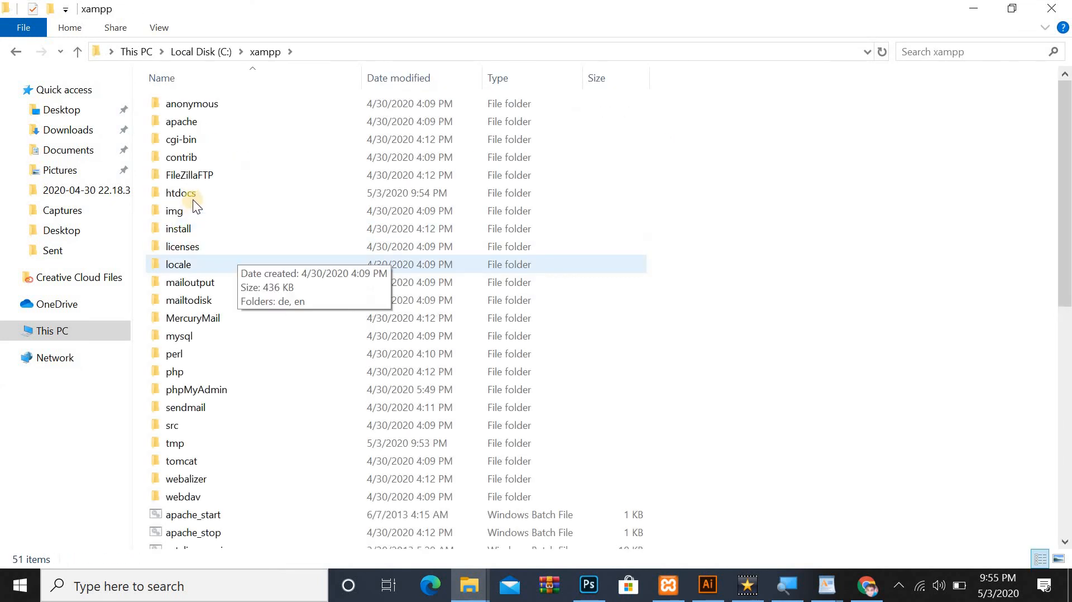
{"action": "double_click", "coordinate": [184, 193]}
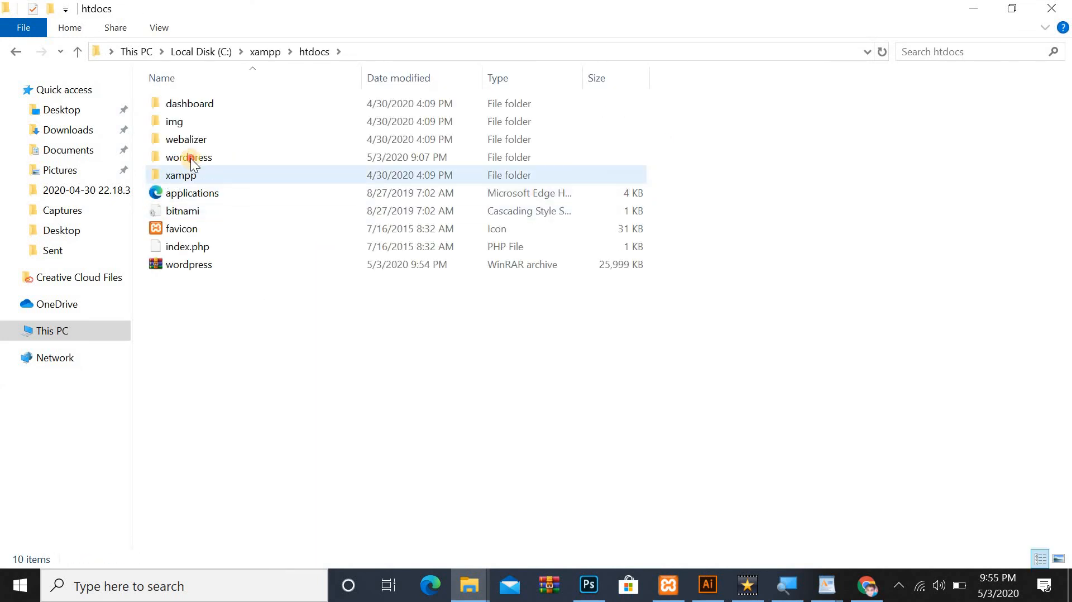
Delete the wordpress folder from htdocs, keeping the archive, and close the File Explorer window.
{"action": "right_click", "coordinate": [191, 158]}
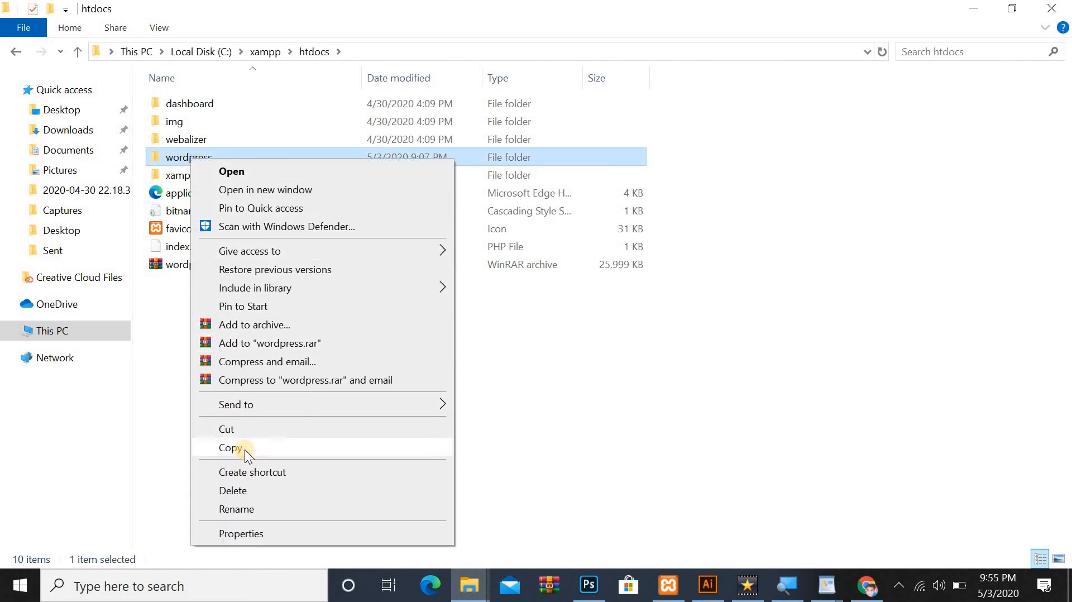
{"action": "left_click", "coordinate": [566, 298]}
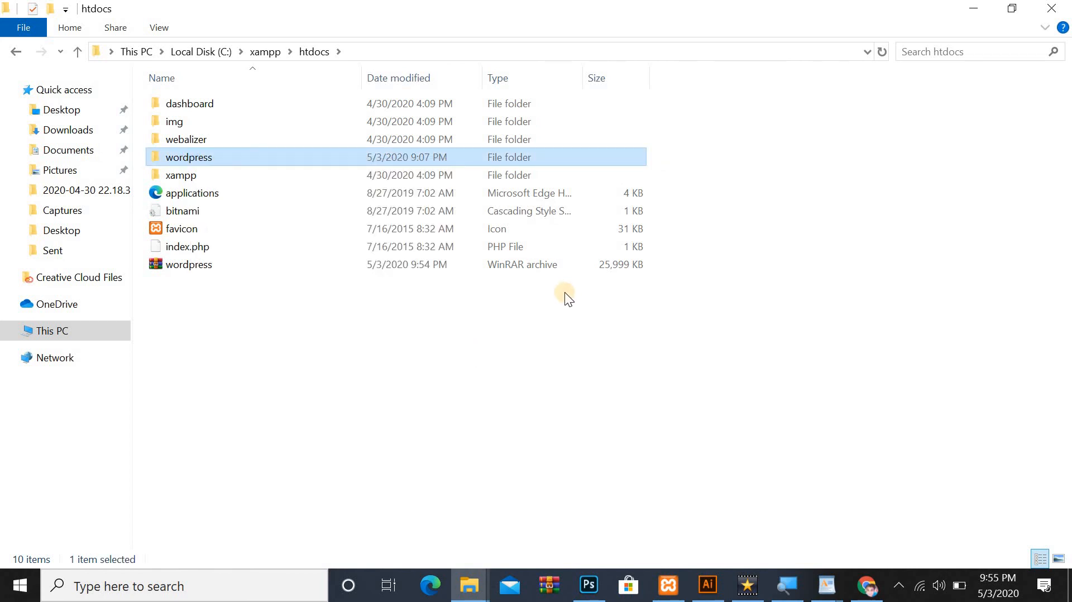
{"action": "key", "text": "Delete"}
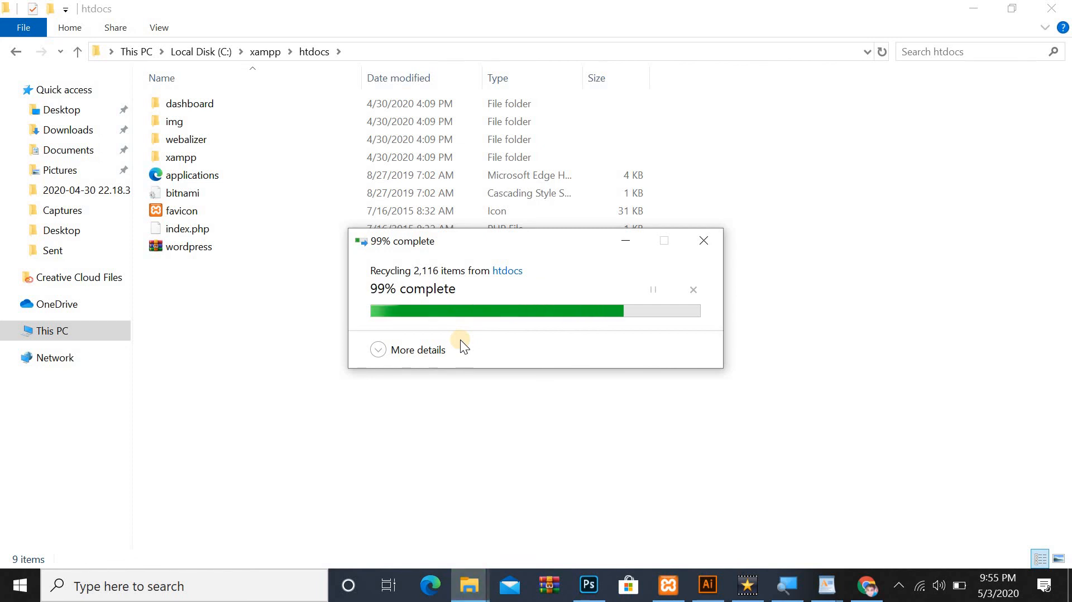
{"action": "double_click", "coordinate": [256, 159]}
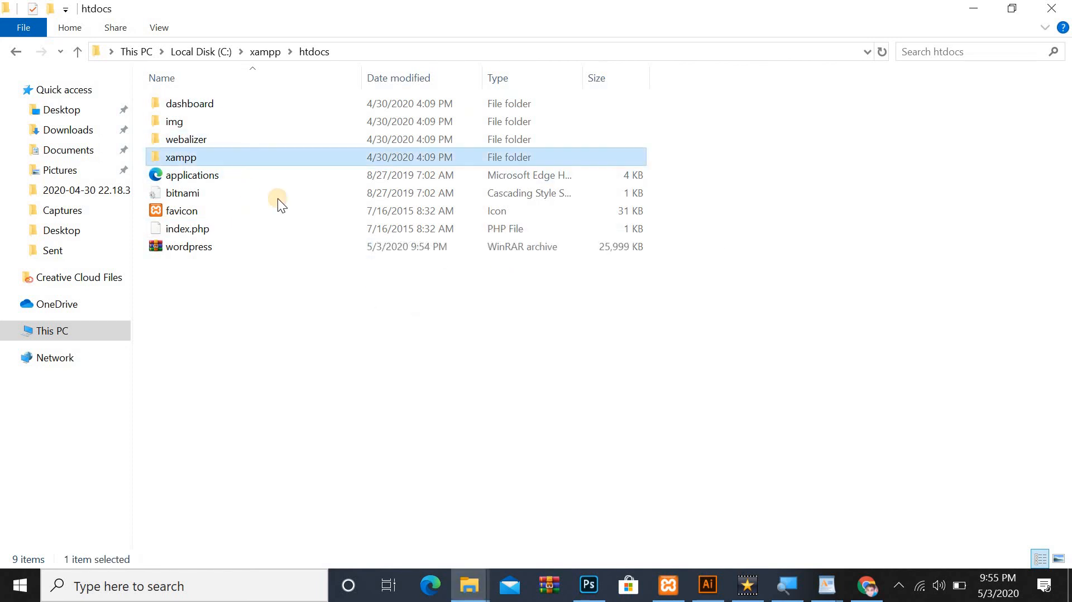
{"action": "left_click", "coordinate": [18, 52]}
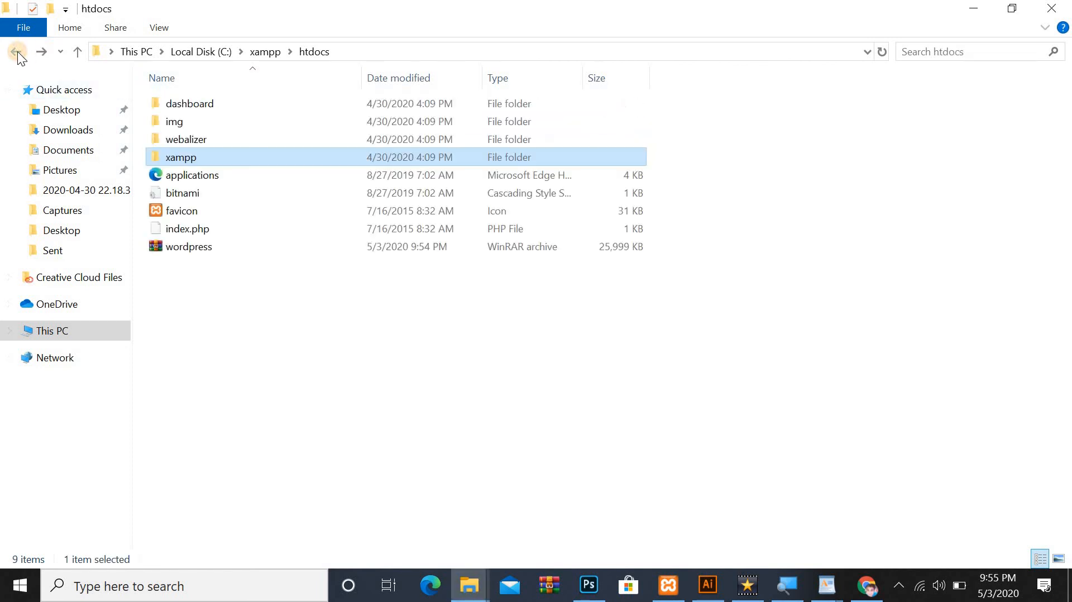
{"action": "left_click", "coordinate": [18, 51]}
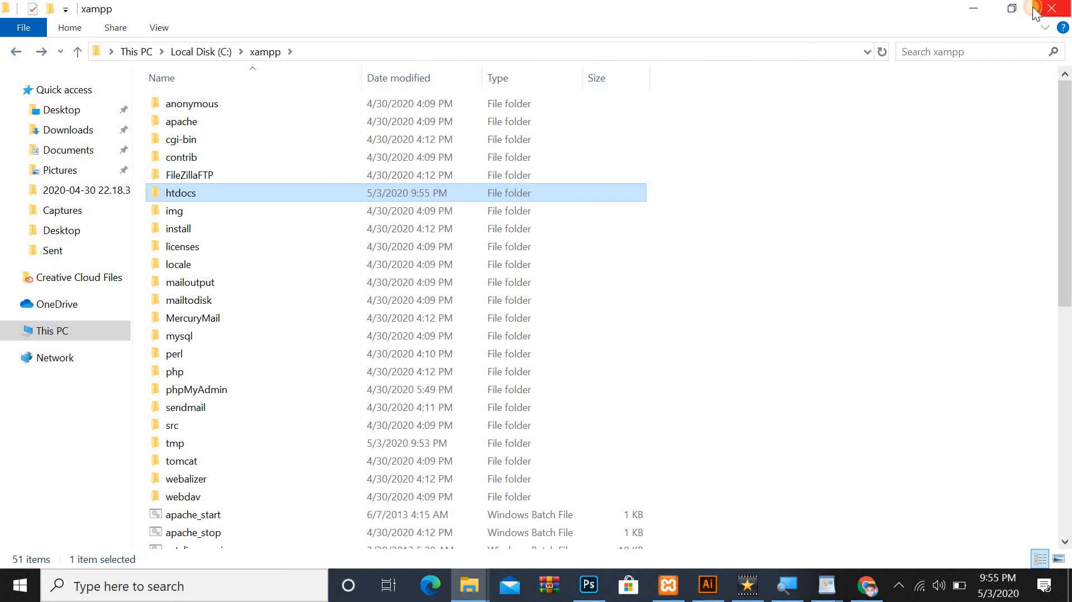
{"action": "left_click", "coordinate": [1036, 10]}
{"action": "right_click", "coordinate": [380, 224]}
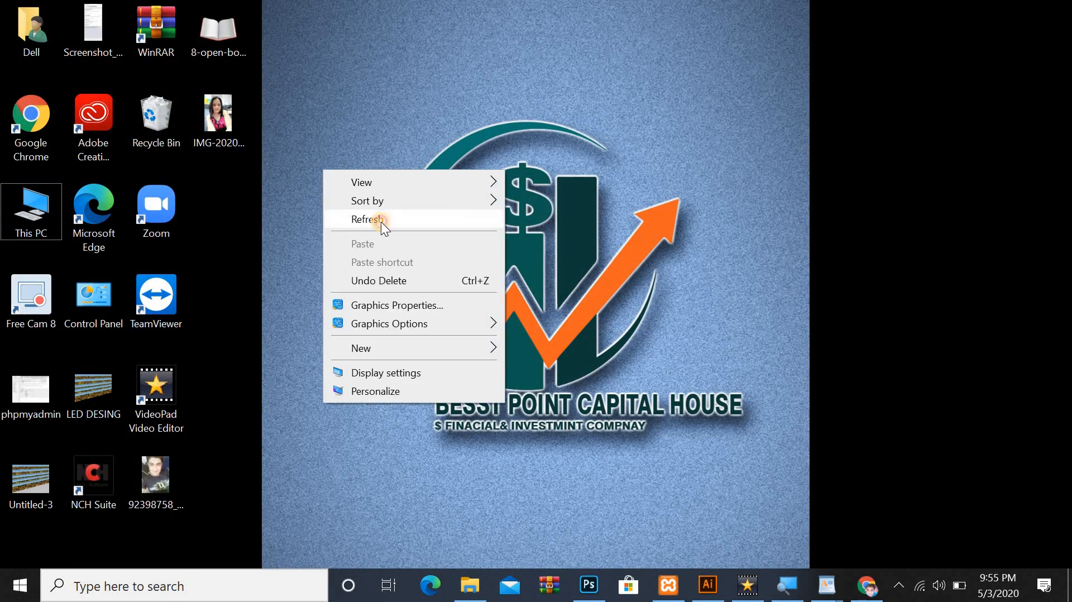
{"action": "left_click", "coordinate": [383, 221]}
{"action": "right_click", "coordinate": [397, 223]}
{"action": "left_click", "coordinate": [403, 238]}
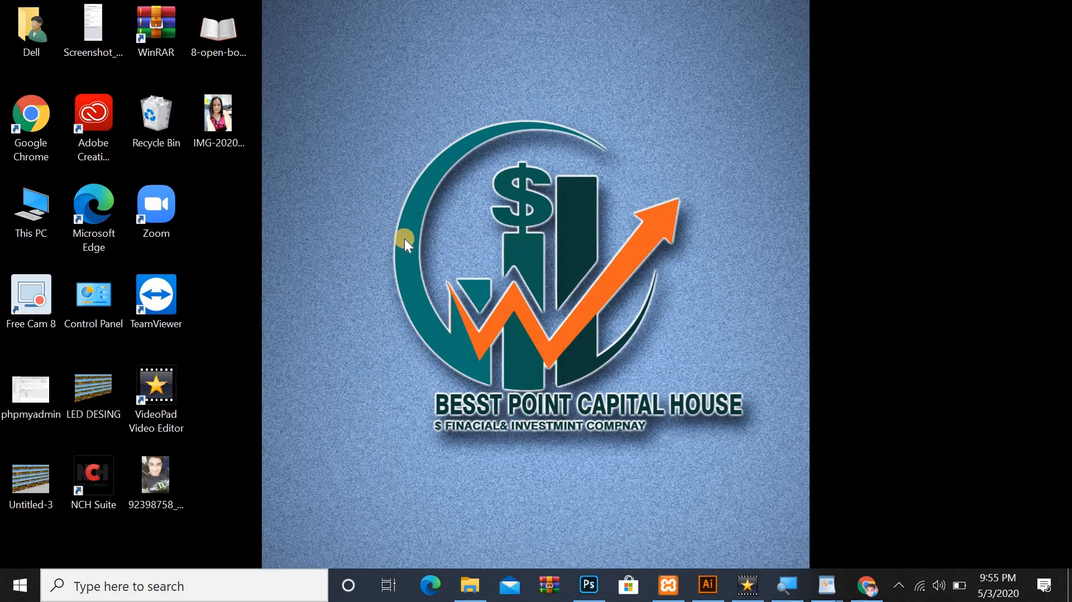
{"action": "right_click", "coordinate": [373, 193]}
{"action": "left_click", "coordinate": [386, 242]}
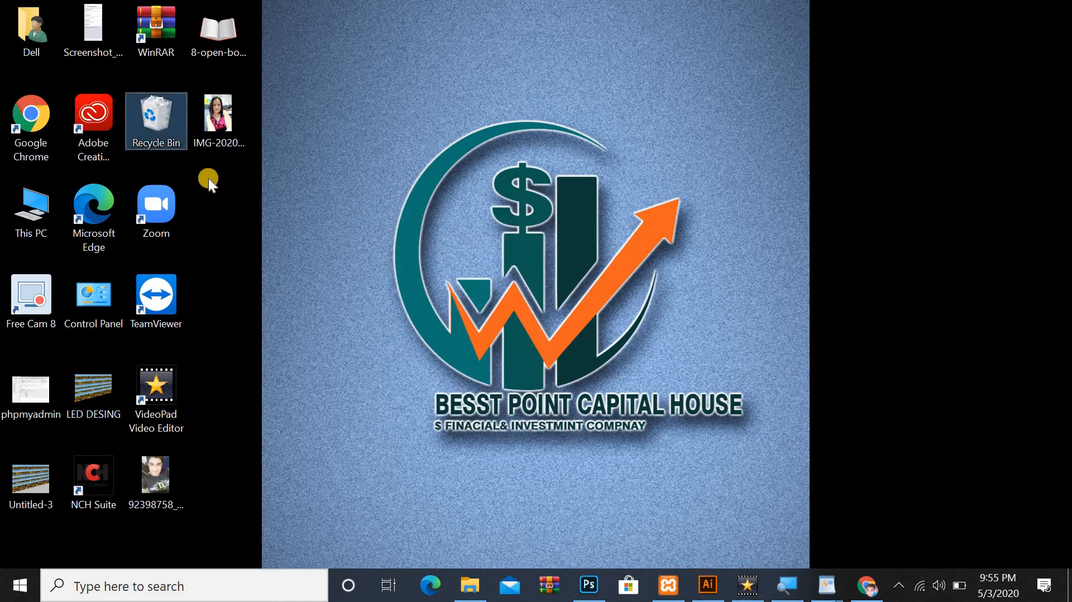
Empty the Recycle Bin, permanently deleting its items.
{"action": "right_click", "coordinate": [152, 115]}
{"action": "left_click", "coordinate": [228, 151]}
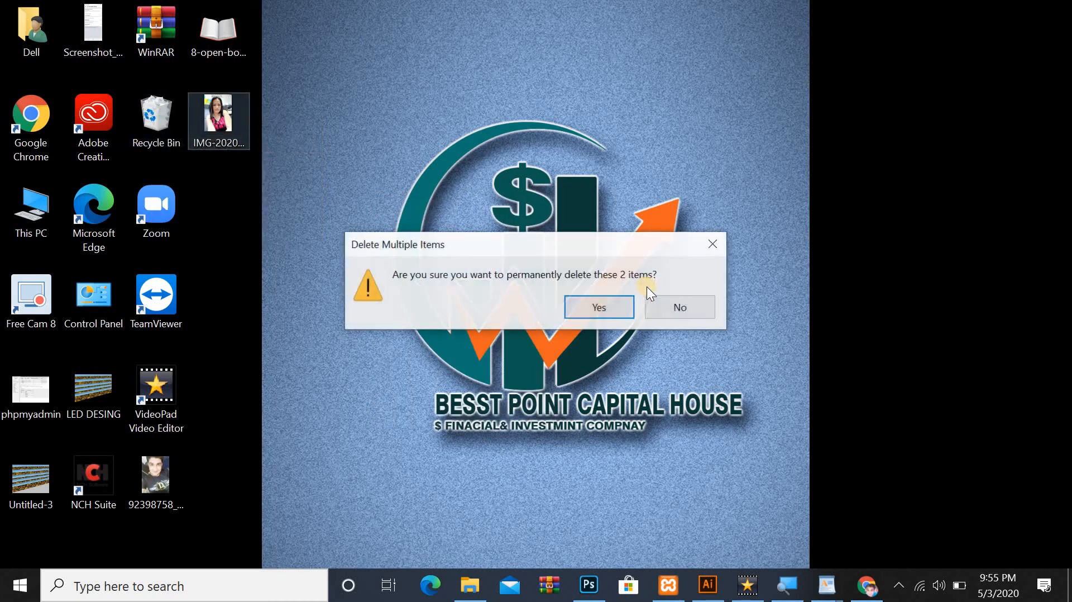
{"action": "left_click", "coordinate": [582, 300]}
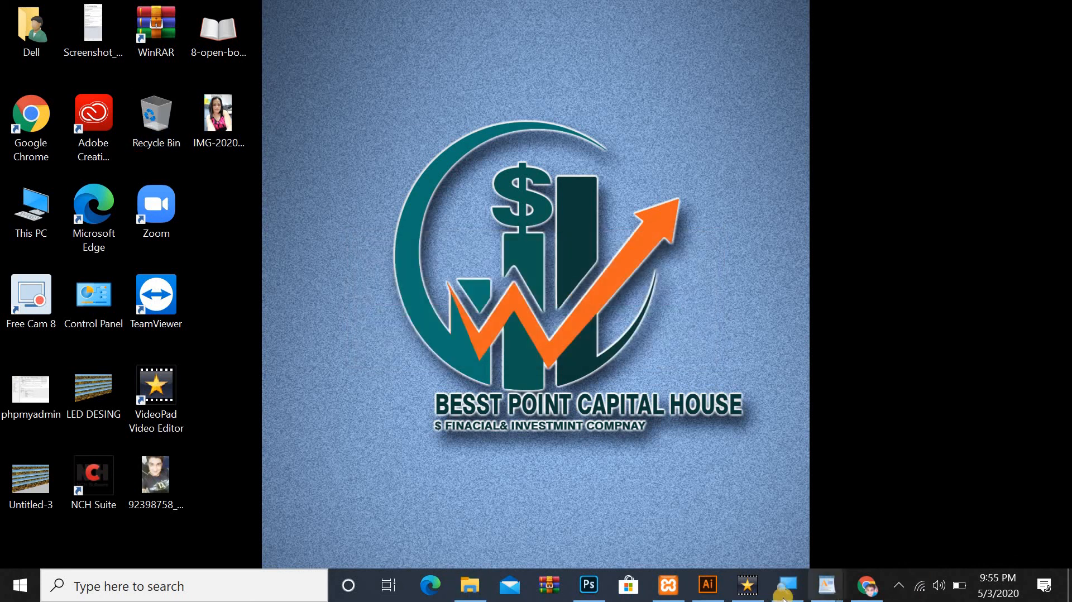
Switch to Chrome and open wordpress.org in a new tab.
{"action": "left_click", "coordinate": [868, 585]}
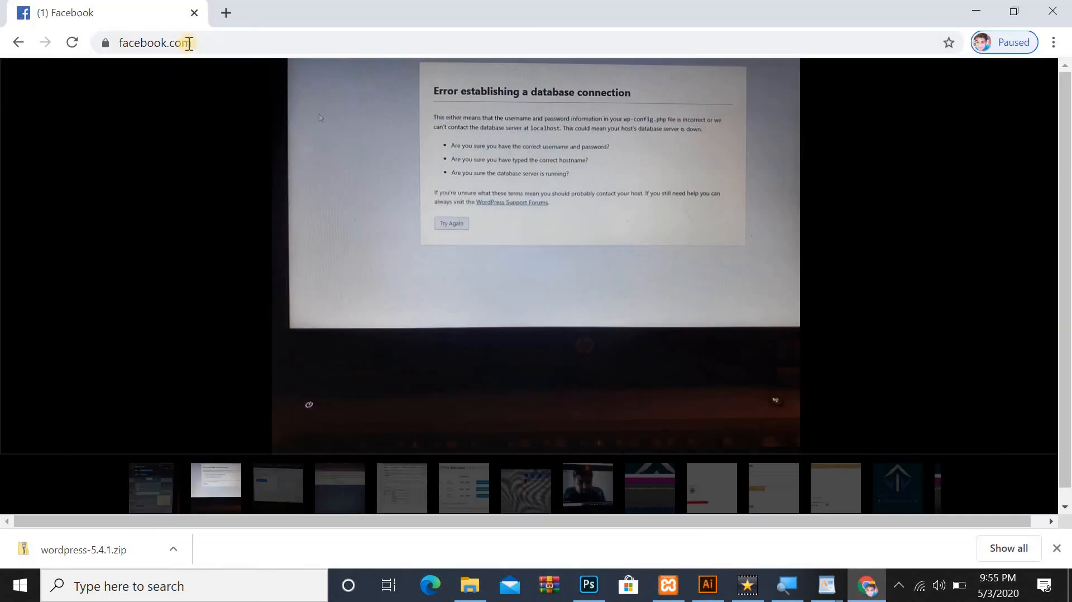
{"action": "left_click", "coordinate": [226, 12]}
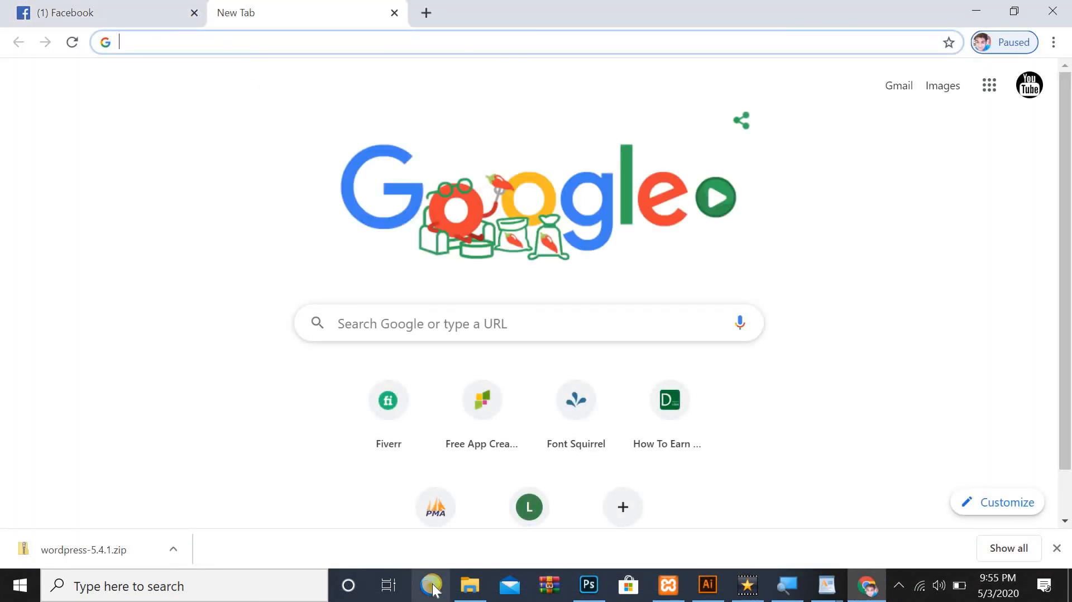
{"action": "type", "text": "word"}
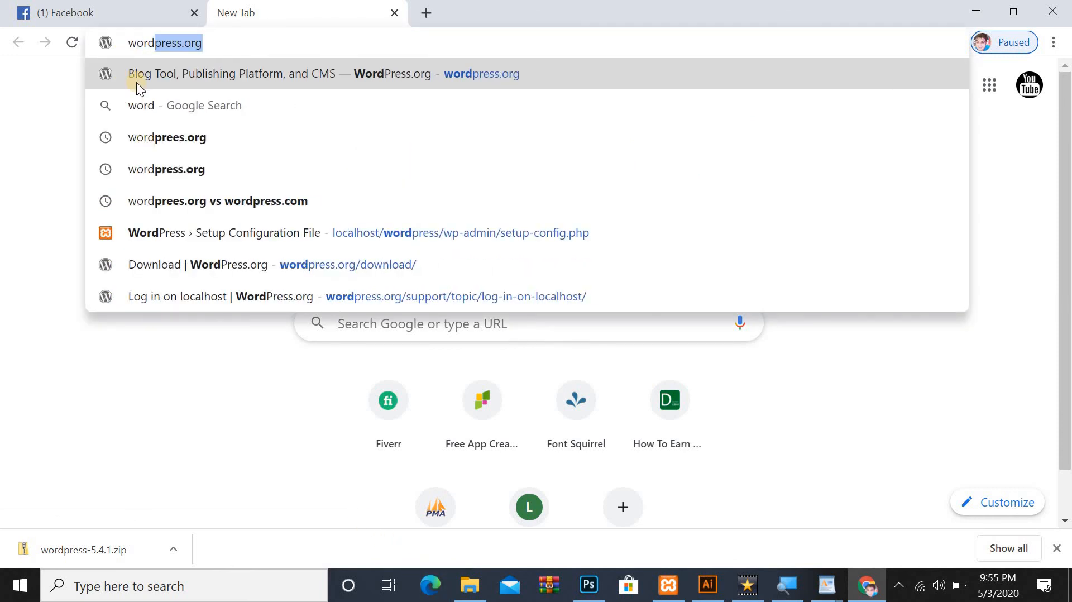
{"action": "left_click", "coordinate": [234, 43]}
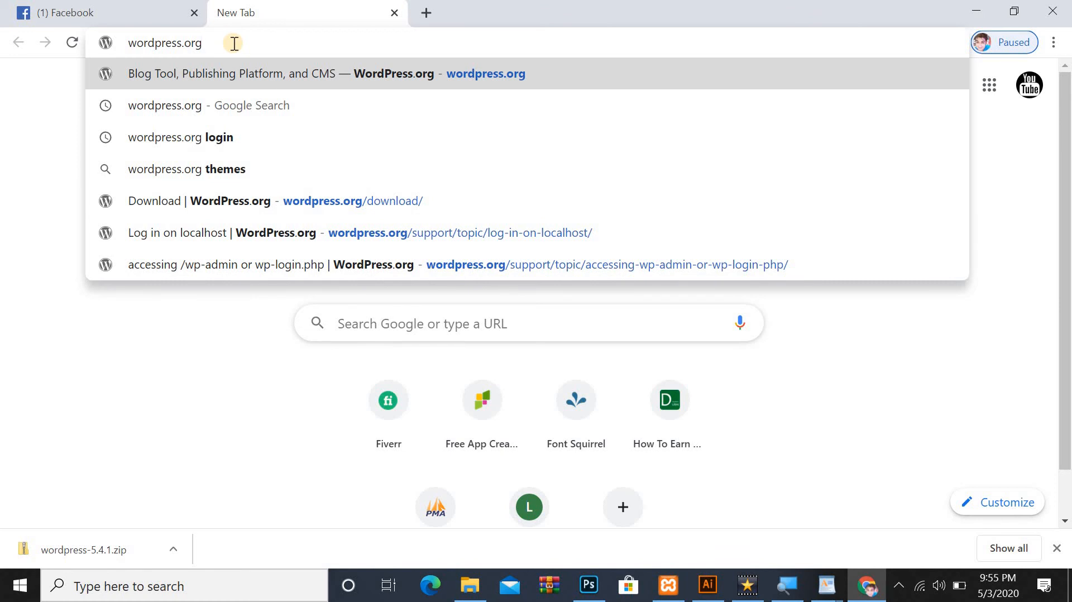
{"action": "key", "text": "Return"}
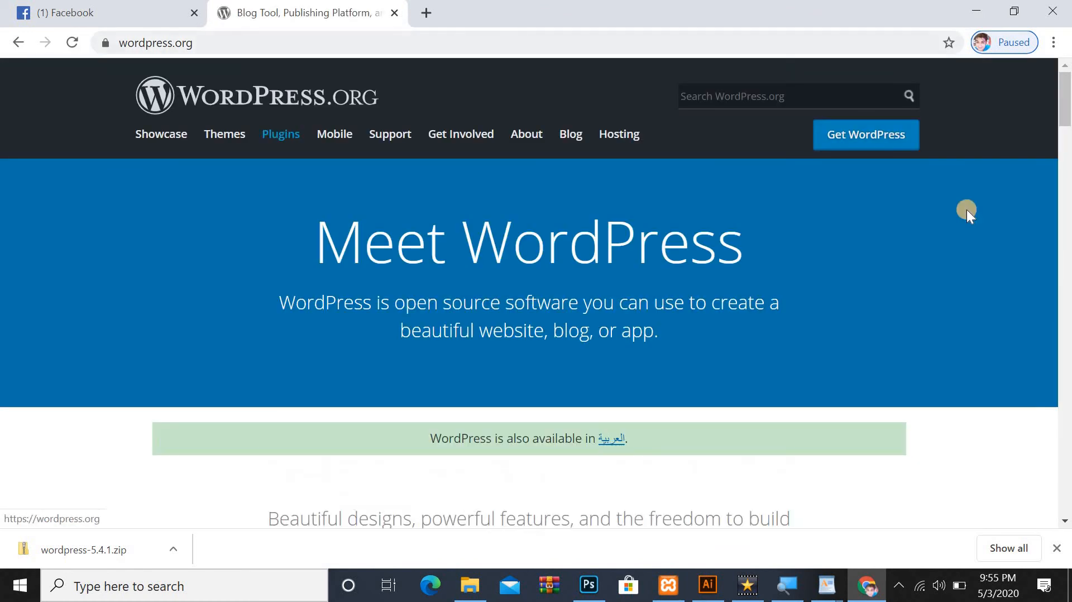
Download WordPress 5.4.1 as a zip from the Get WordPress page and dismiss the confirmation popup.
{"action": "left_click", "coordinate": [890, 146]}
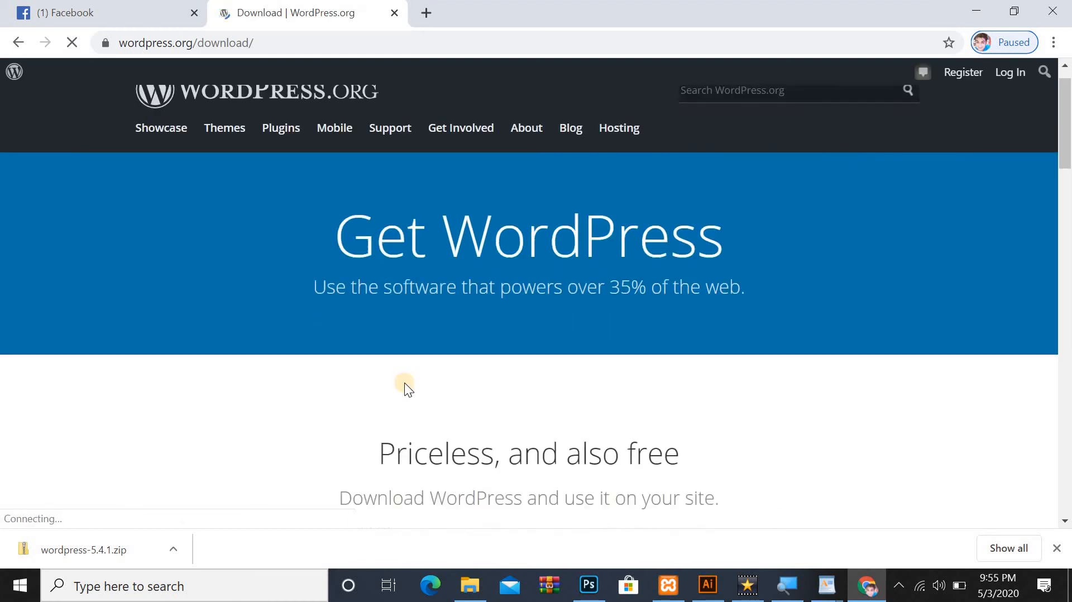
{"action": "scroll", "coordinate": [404, 383], "scroll_direction": "down", "scroll_amount": 5}
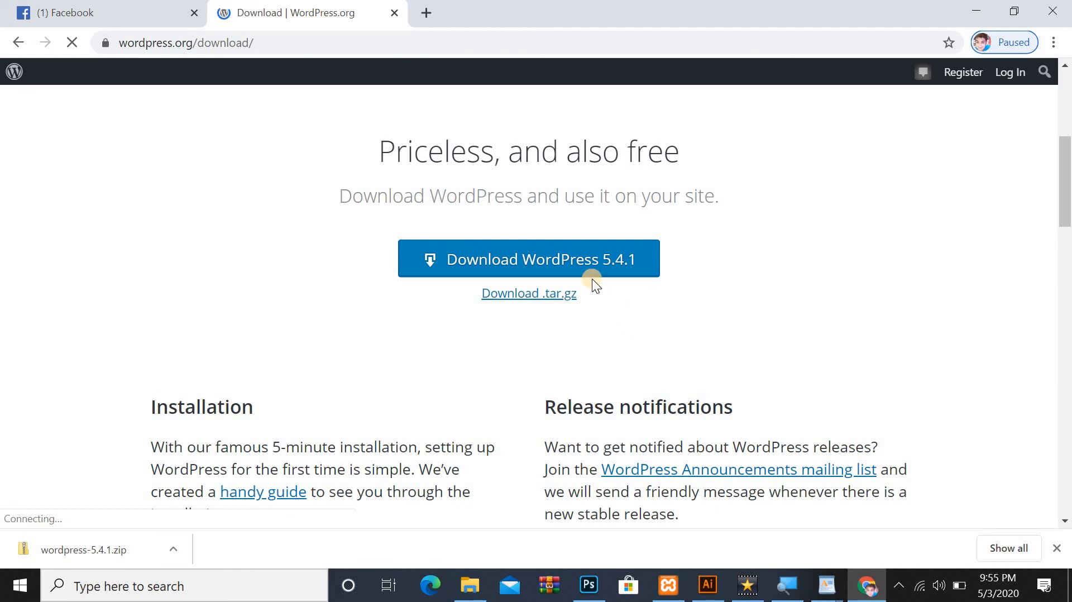
{"action": "left_click", "coordinate": [569, 259]}
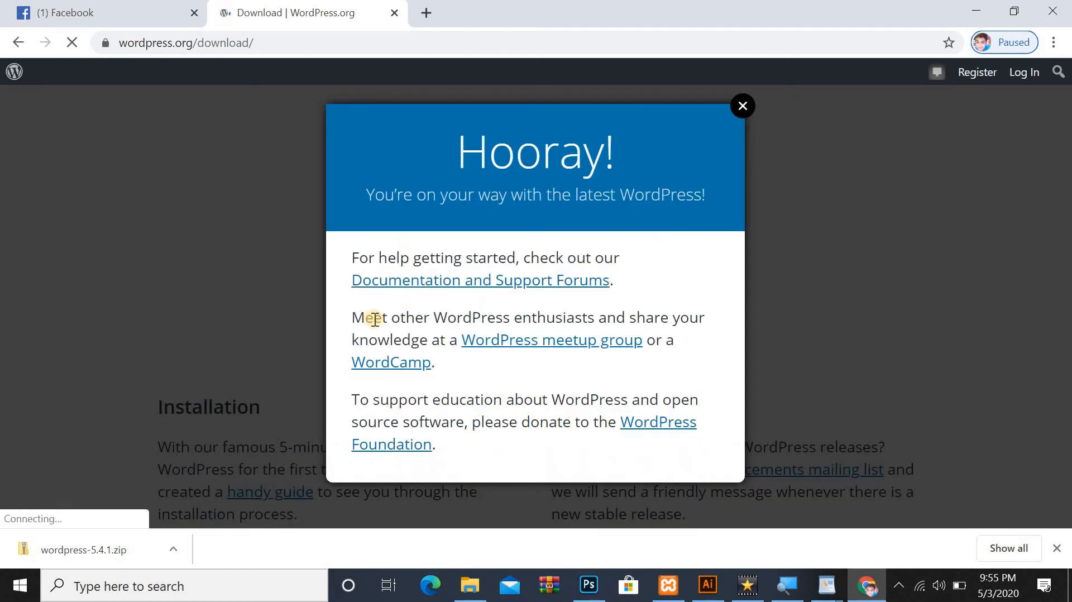
{"action": "left_click", "coordinate": [737, 111]}
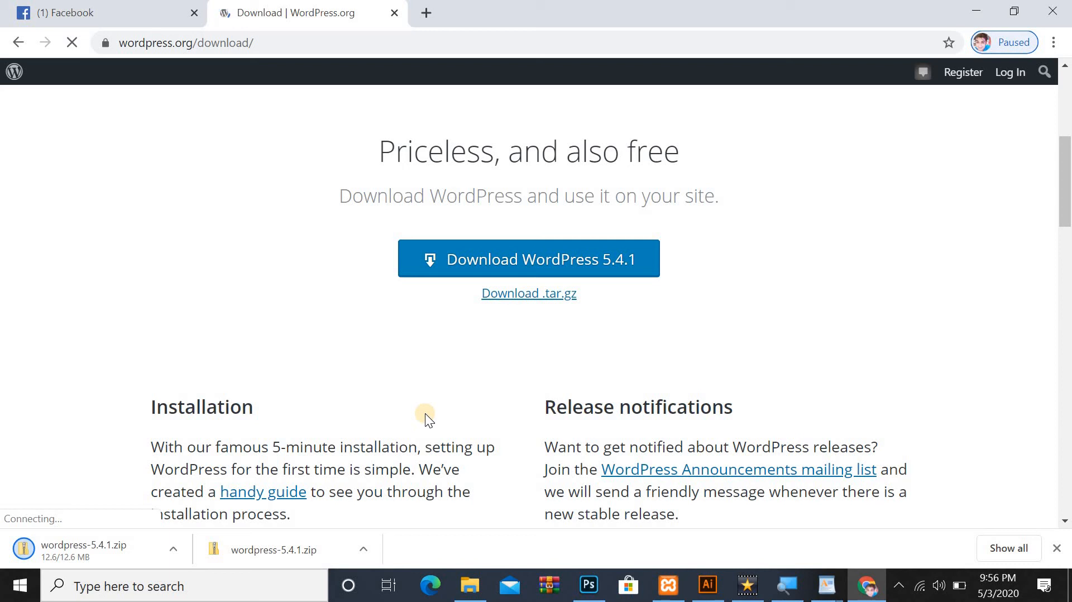
{"action": "left_click", "coordinate": [163, 12]}
{"action": "left_click", "coordinate": [272, 15]}
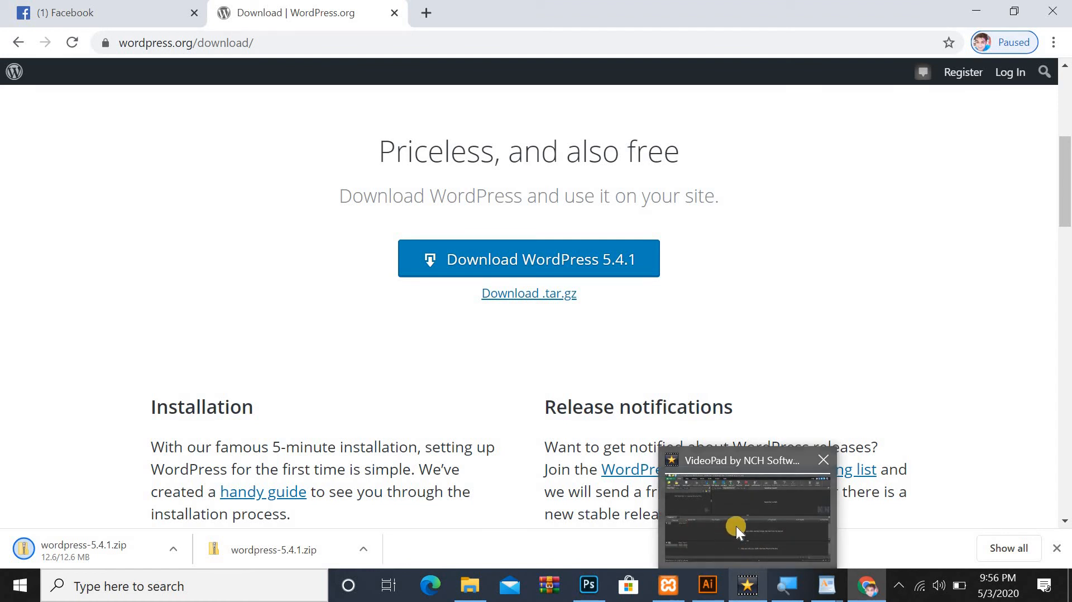
{"action": "left_click", "coordinate": [736, 526]}
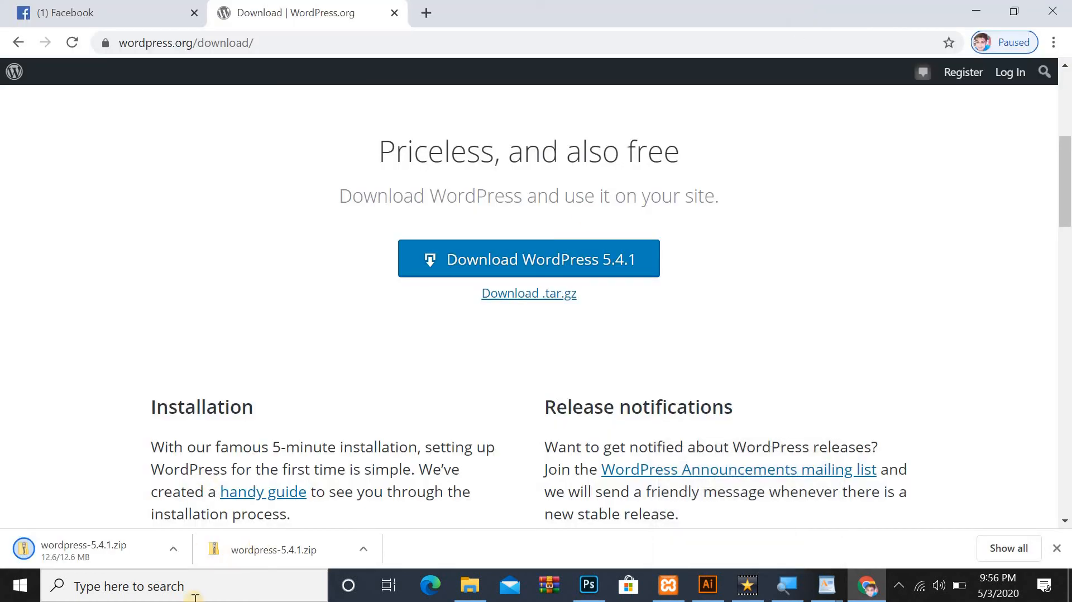
{"action": "left_click", "coordinate": [174, 549]}
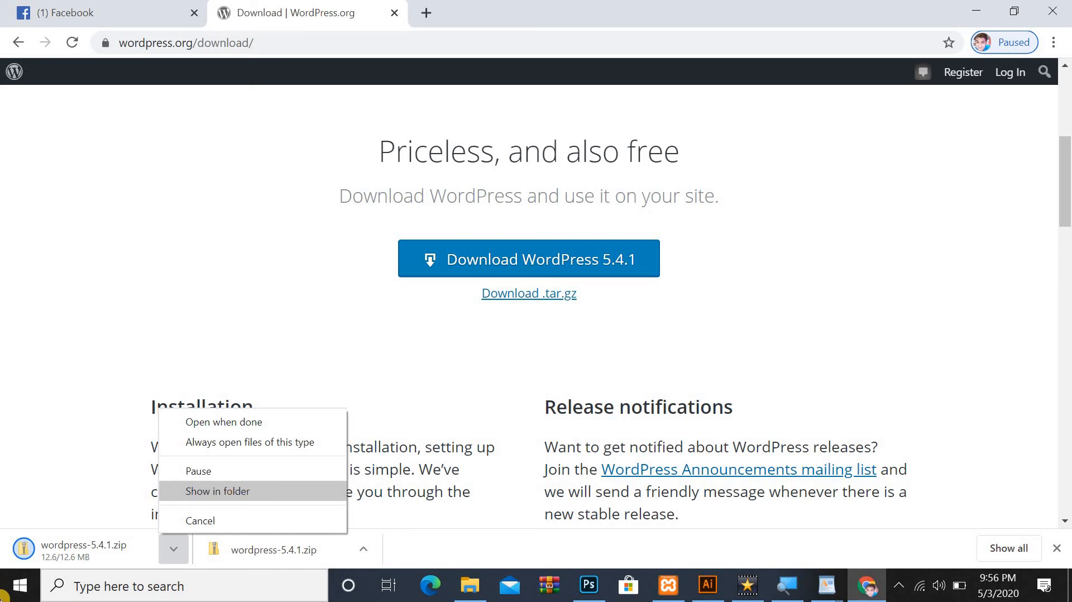
{"action": "left_click", "coordinate": [896, 210]}
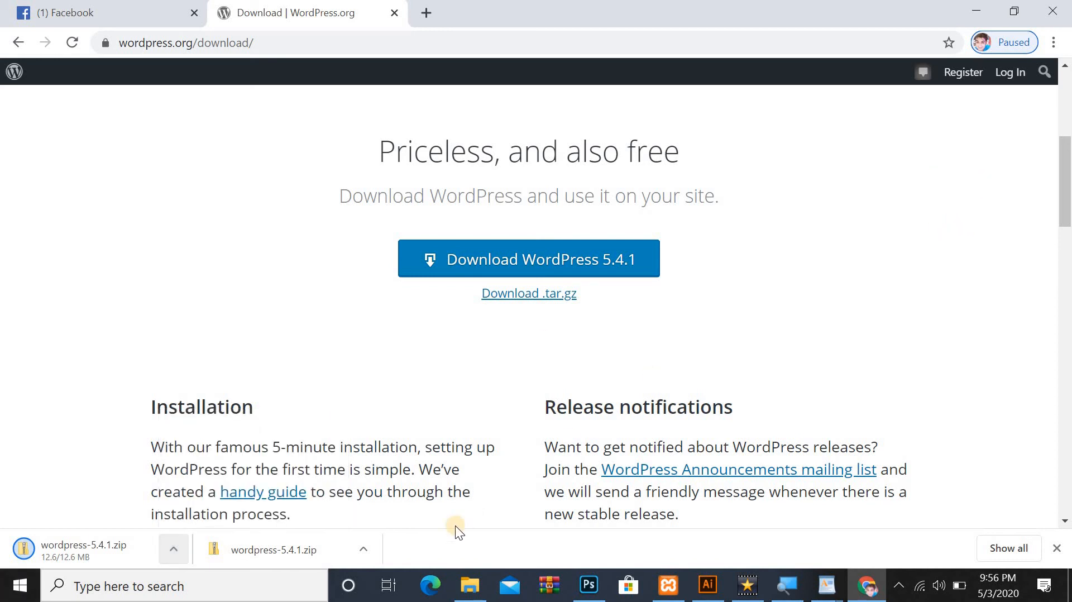
{"action": "left_click", "coordinate": [363, 543]}
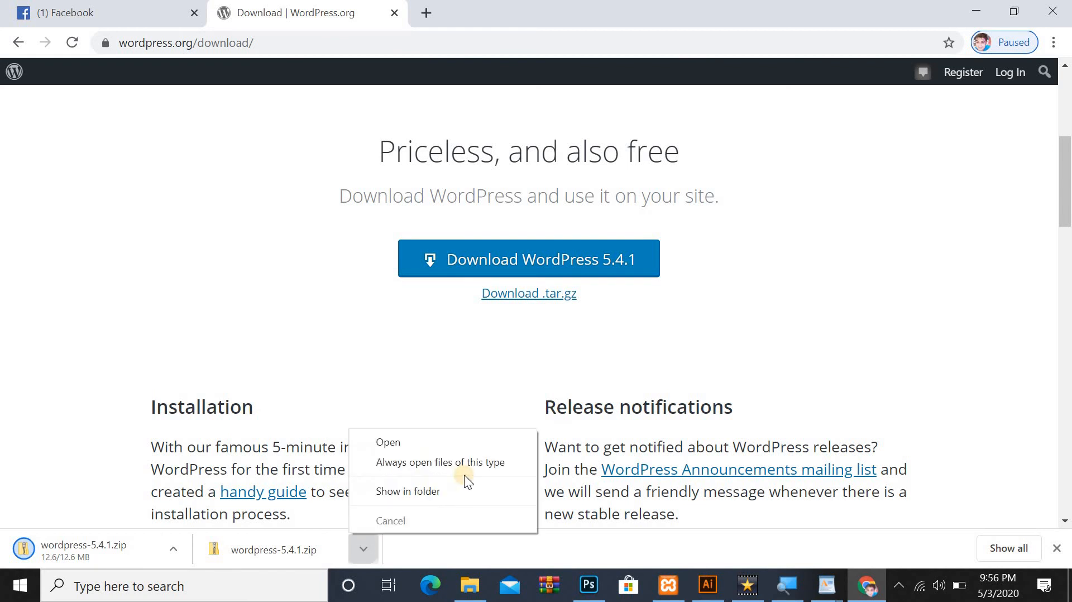
{"action": "left_click", "coordinate": [993, 132]}
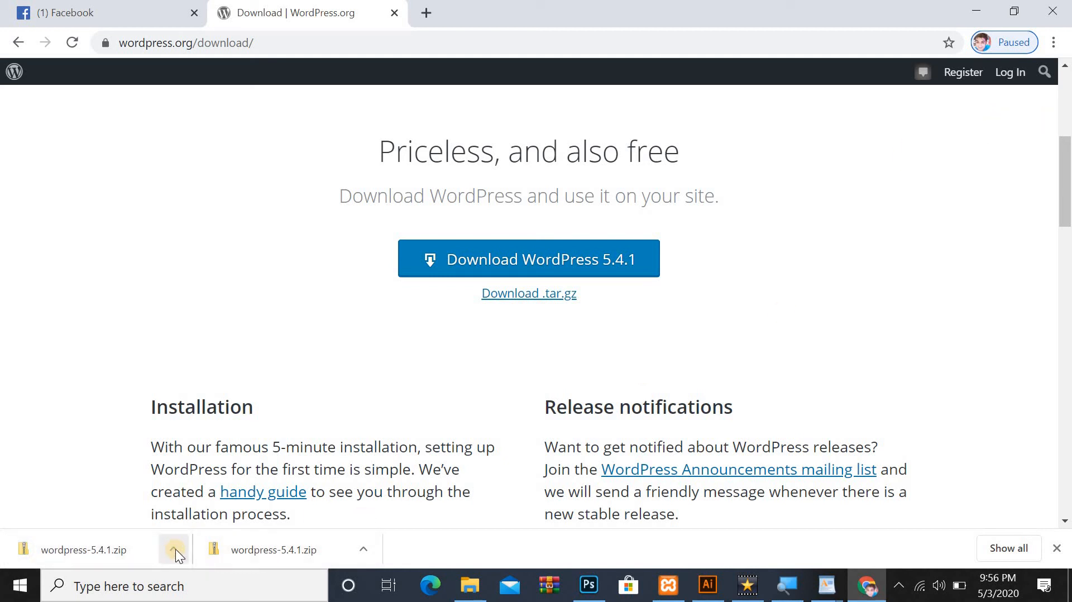
Close the WordPress download page and open the Downloads folder in a maximized File Explorer window.
{"action": "left_click", "coordinate": [394, 12]}
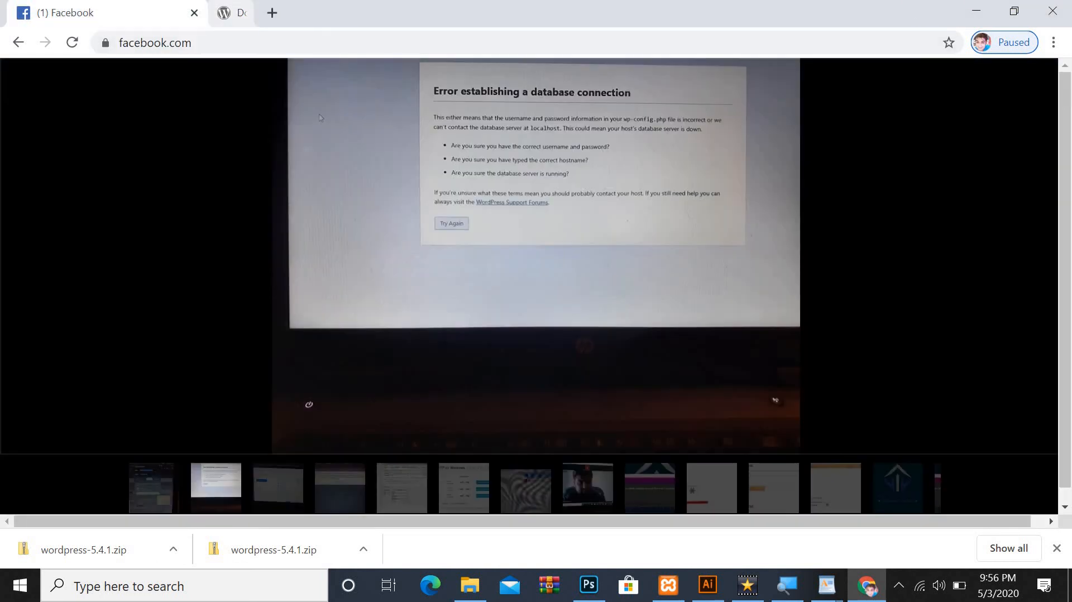
{"action": "left_click", "coordinate": [980, 10]}
{"action": "double_click", "coordinate": [42, 212]}
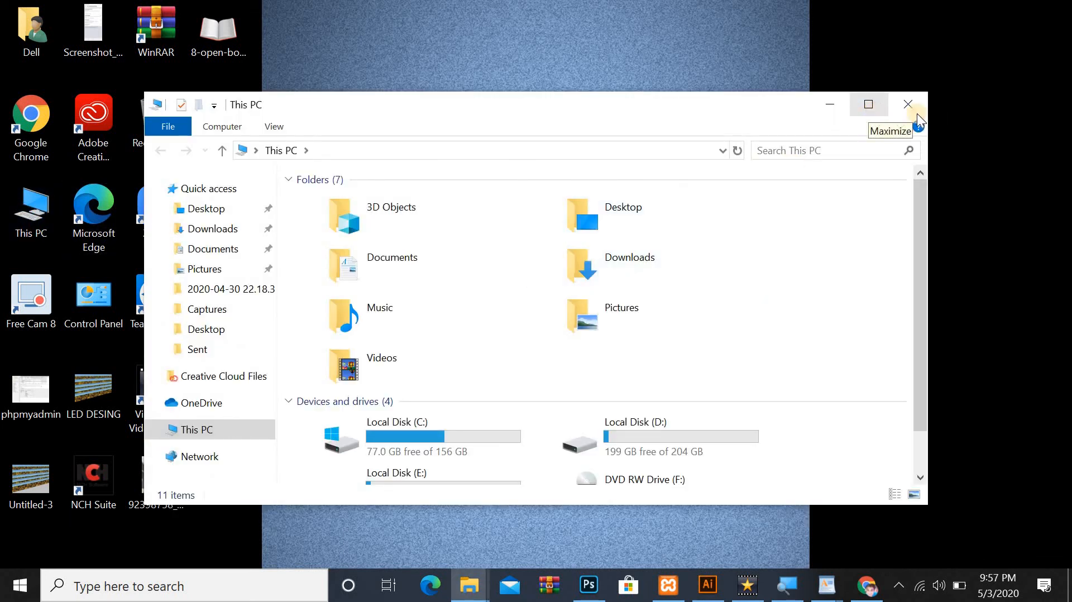
{"action": "left_click", "coordinate": [870, 115]}
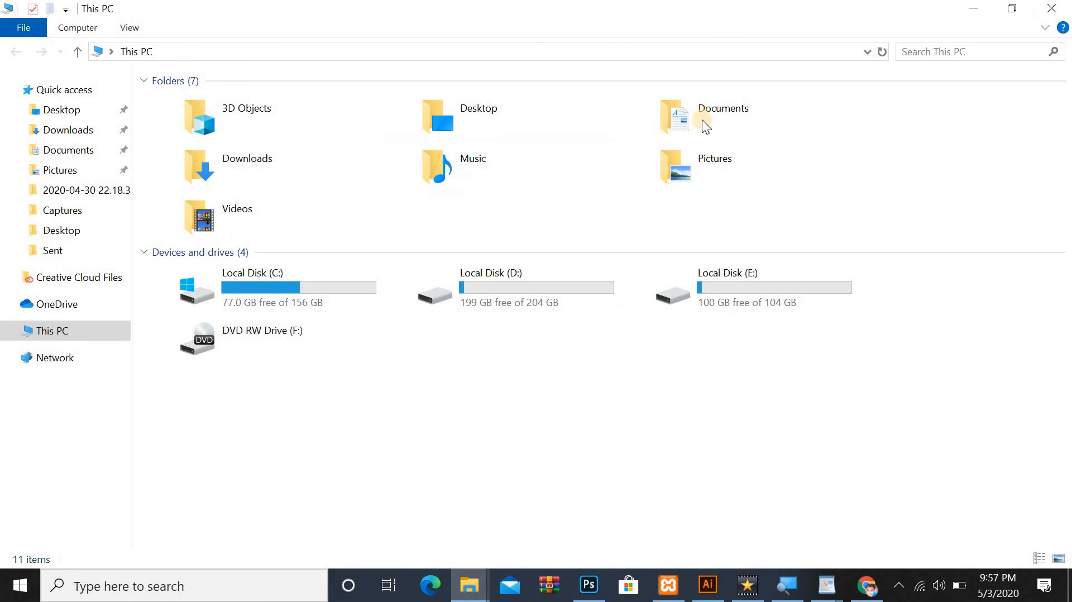
{"action": "double_click", "coordinate": [291, 177]}
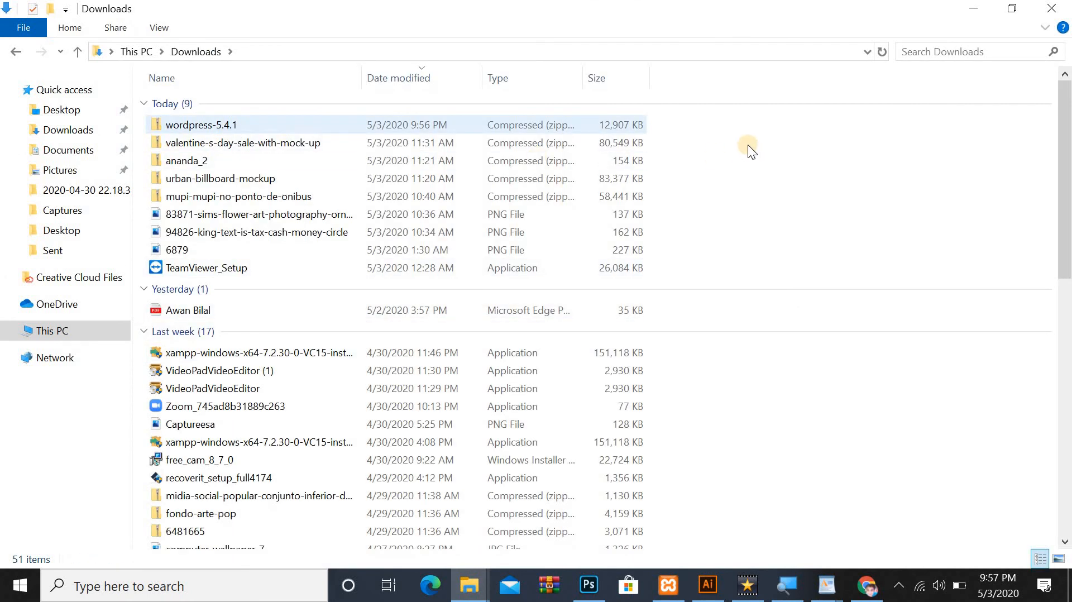
Locate the wordpress-5.4.1 archive in the Downloads folder and minimize the folder window.
{"action": "left_click_drag", "start_coordinate": [748, 147], "coordinate": [686, 126]}
{"action": "left_click", "coordinate": [672, 120]}
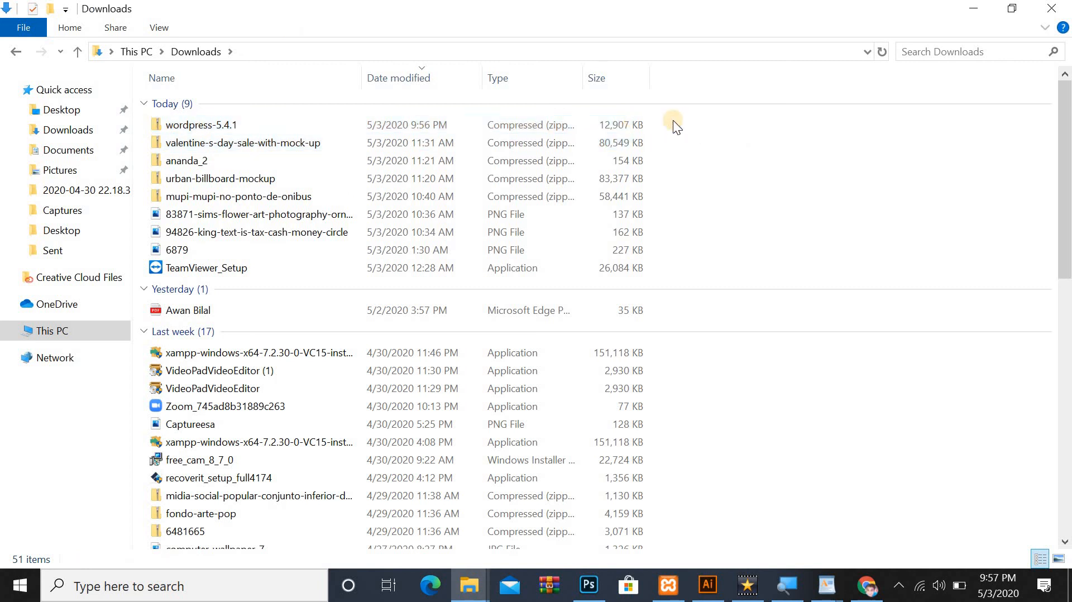
{"action": "left_click_drag", "start_coordinate": [557, 119], "coordinate": [671, 119]}
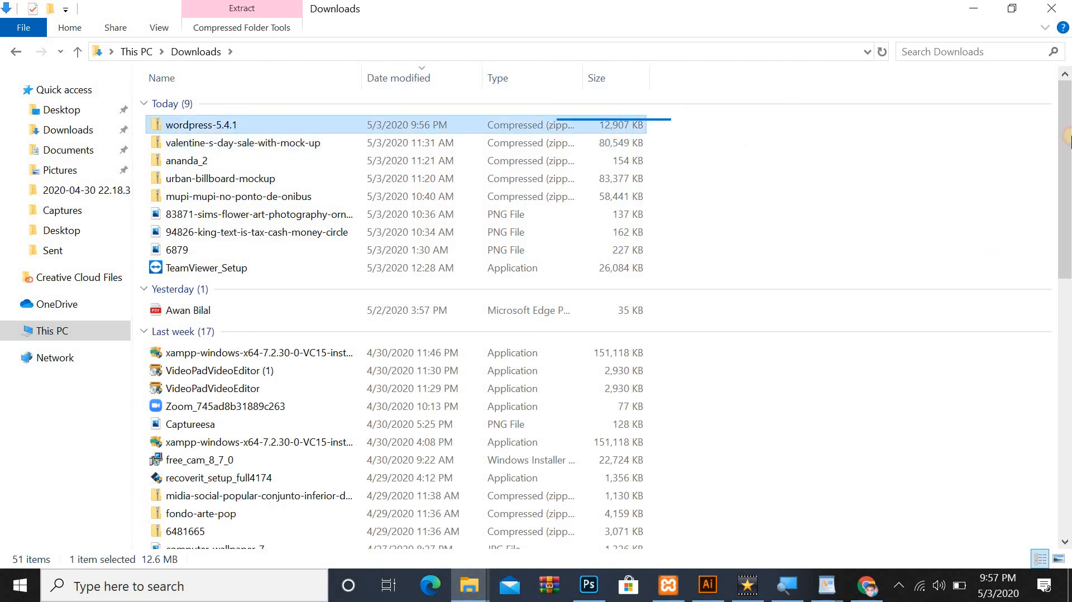
{"action": "left_click", "coordinate": [980, 8]}
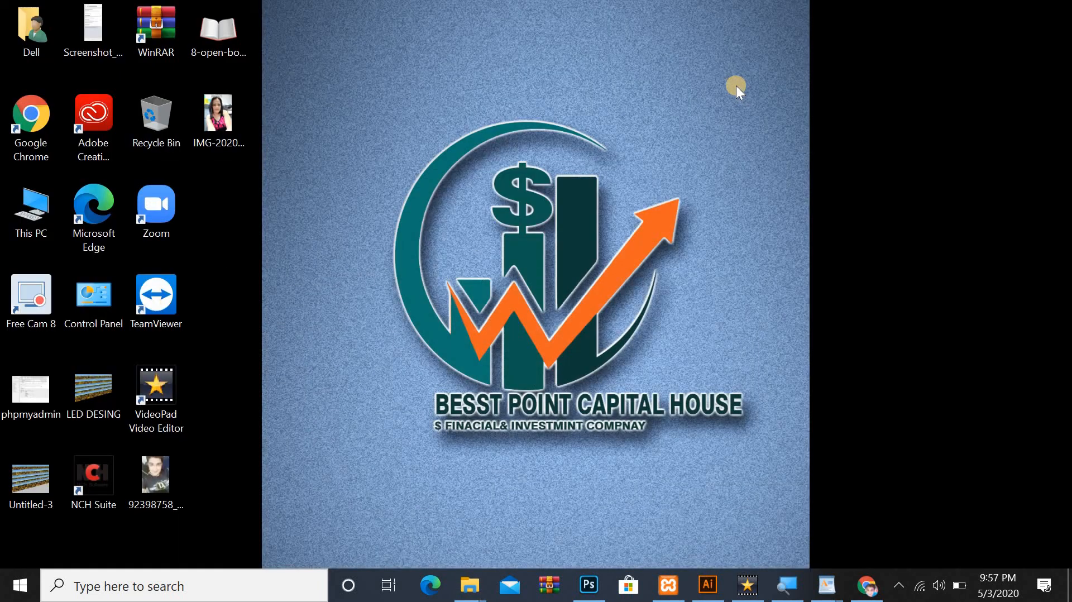
Check the status of the Apache and MySQL modules in the XAMPP Control Panel and minimize it.
{"action": "left_click", "coordinate": [668, 584]}
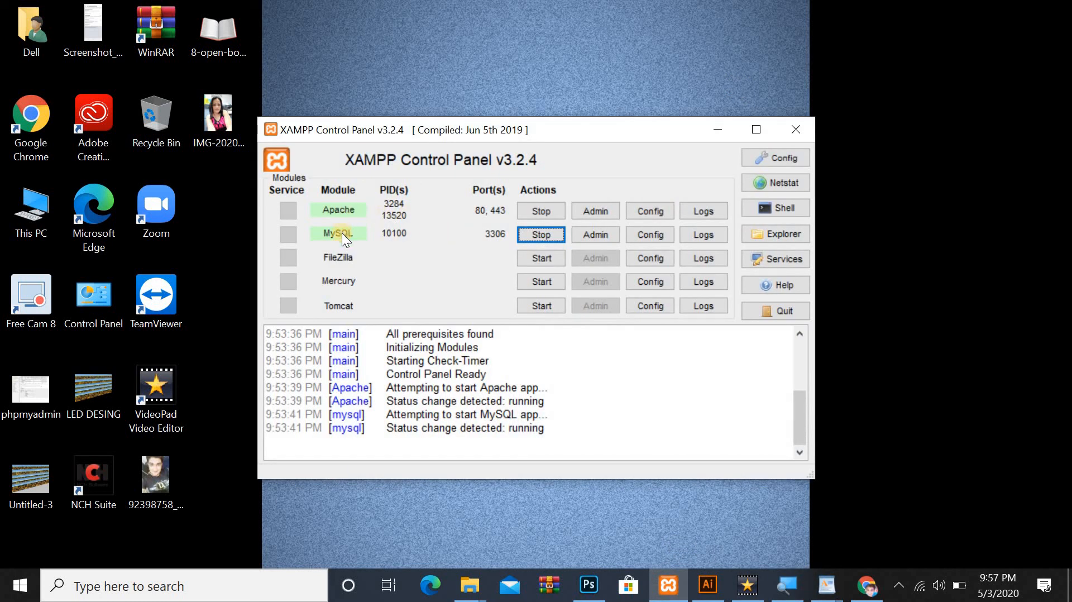
{"action": "left_click", "coordinate": [718, 129]}
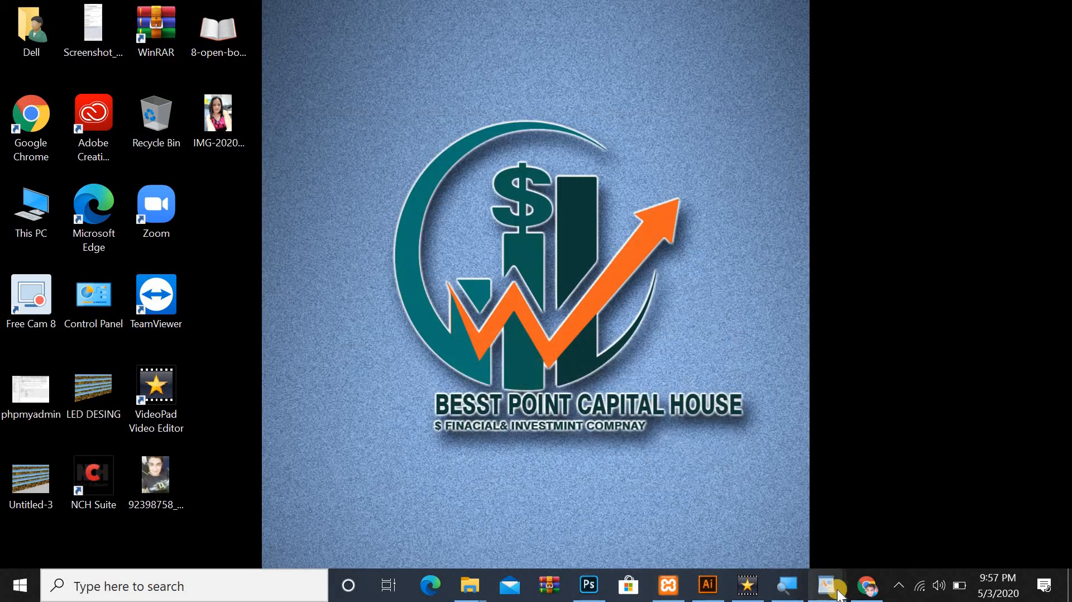
{"action": "mouse_move", "coordinate": [826, 584]}
{"action": "left_click", "coordinate": [904, 526]}
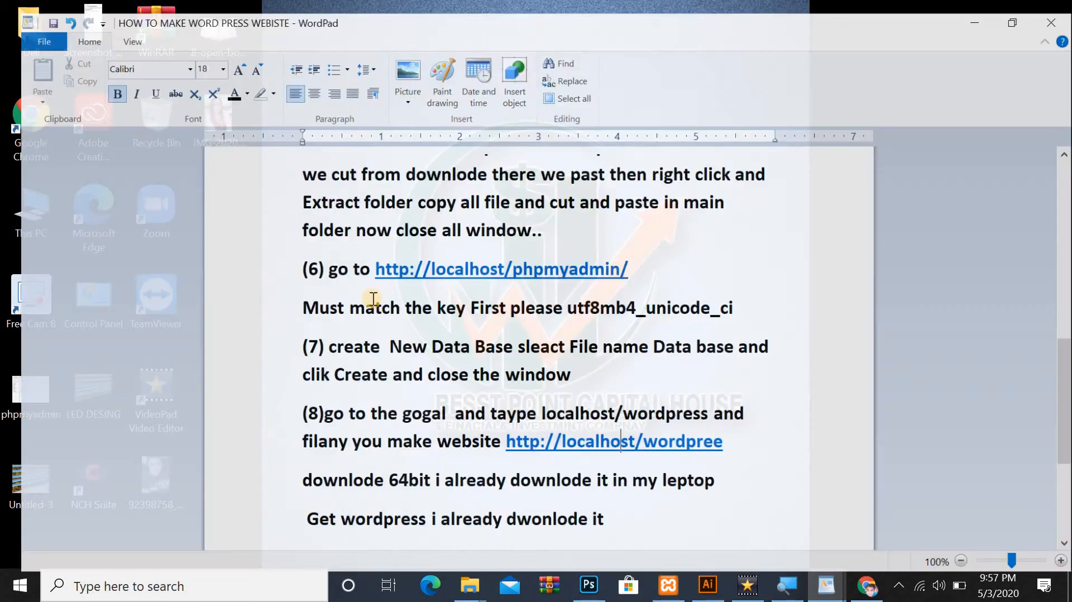
{"action": "left_click", "coordinate": [507, 263]}
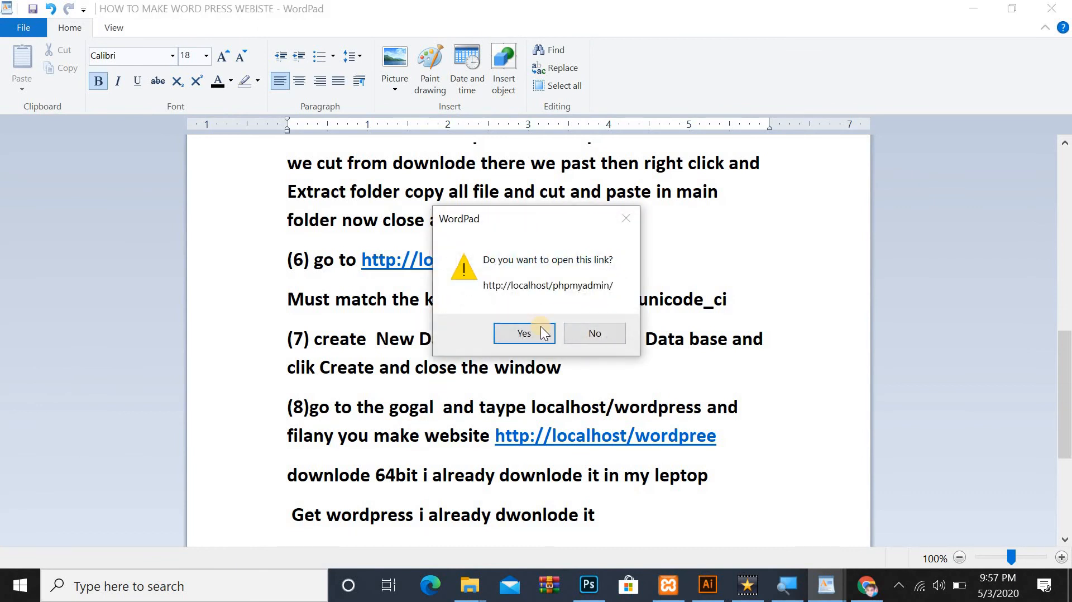
{"action": "left_click", "coordinate": [540, 326]}
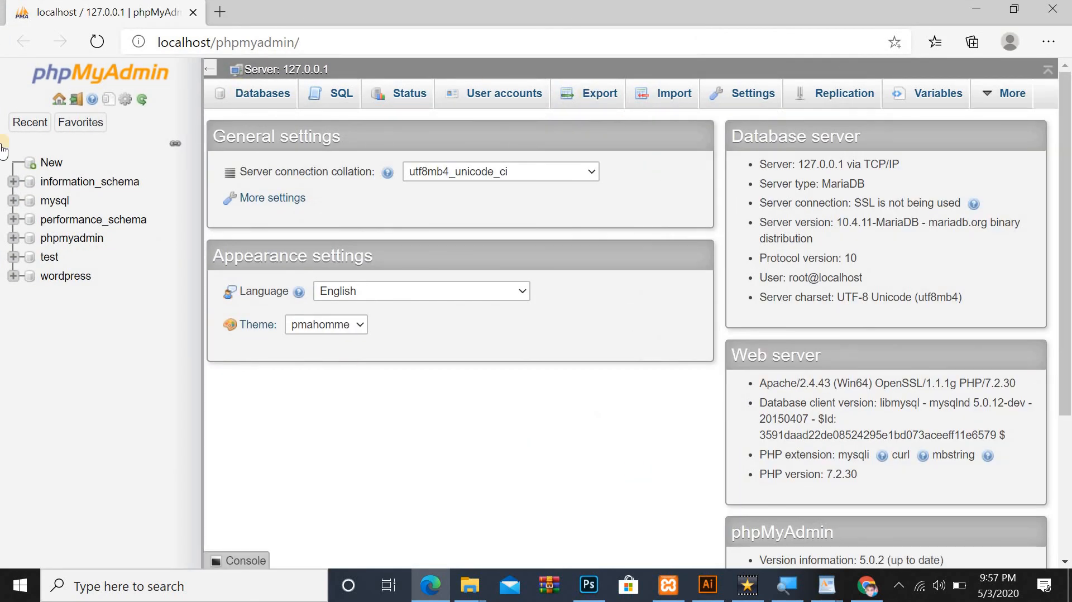
Drop the wordpress database in phpMyAdmin and confirm its removal.
{"action": "left_click", "coordinate": [66, 276]}
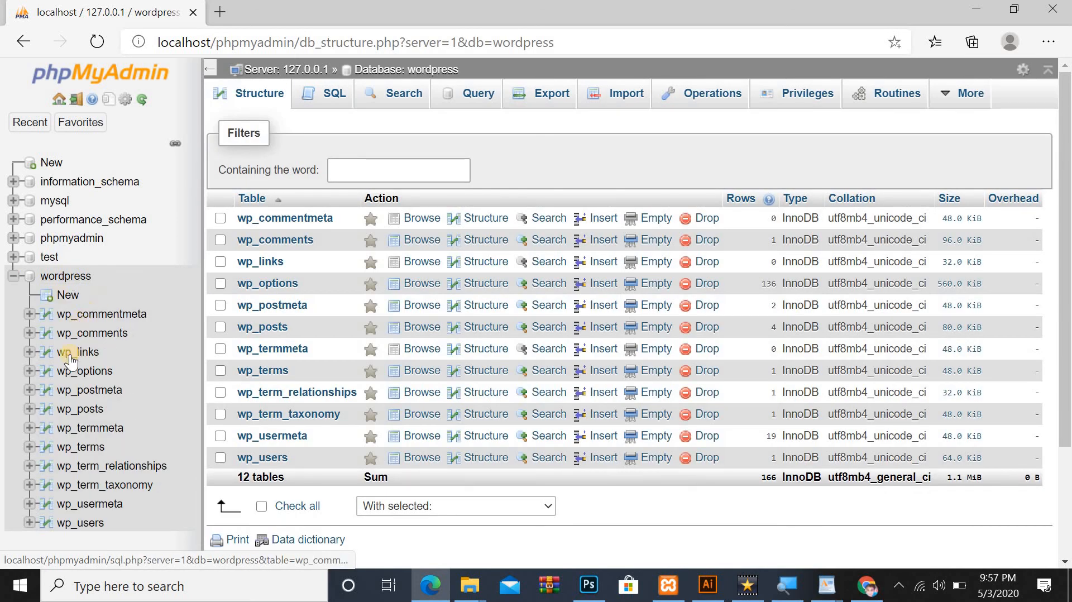
{"action": "scroll", "coordinate": [92, 452], "scroll_direction": "down", "scroll_amount": 3}
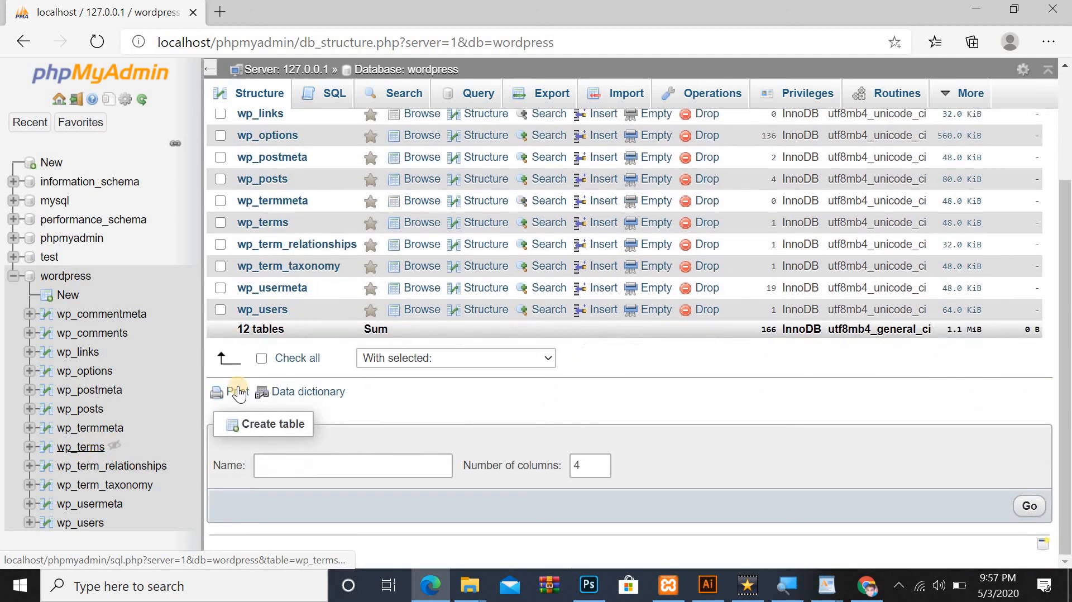
{"action": "scroll", "coordinate": [457, 307], "scroll_direction": "up", "scroll_amount": 3}
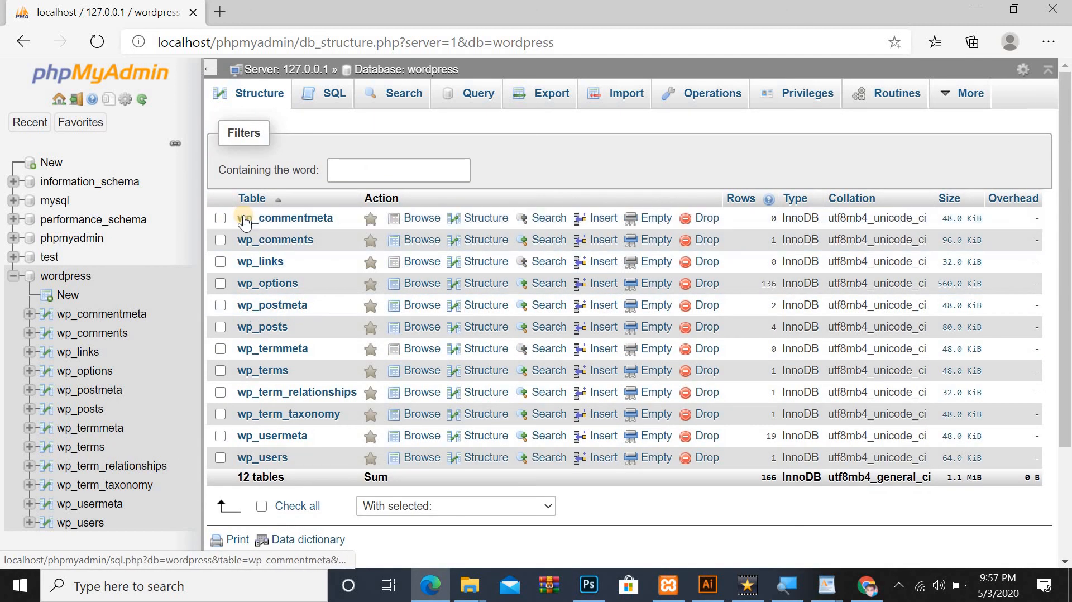
{"action": "left_click", "coordinate": [717, 95]}
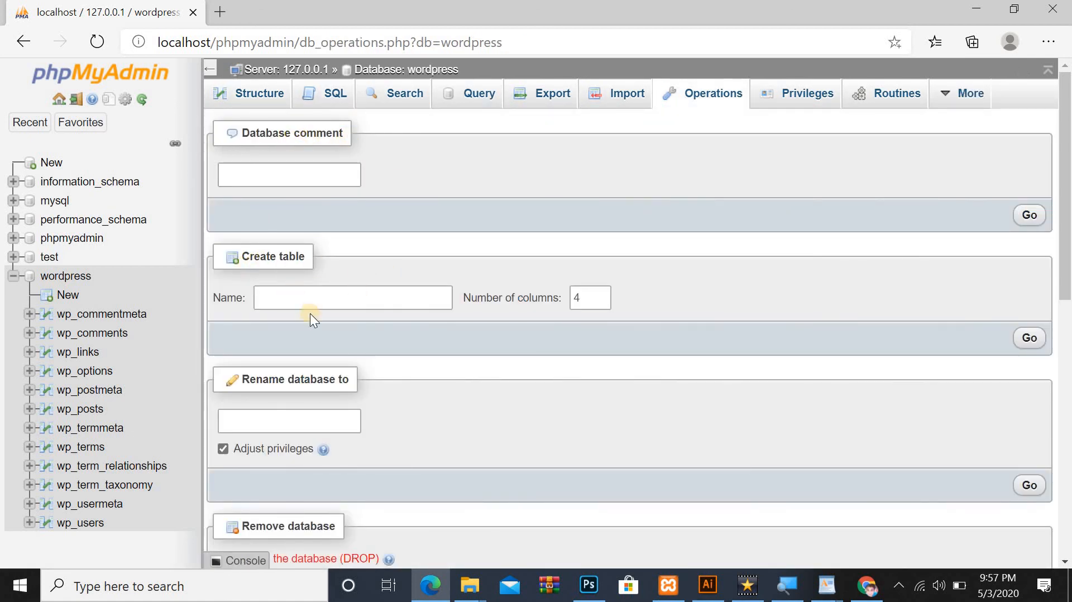
{"action": "scroll", "coordinate": [352, 335], "scroll_direction": "down", "scroll_amount": 1}
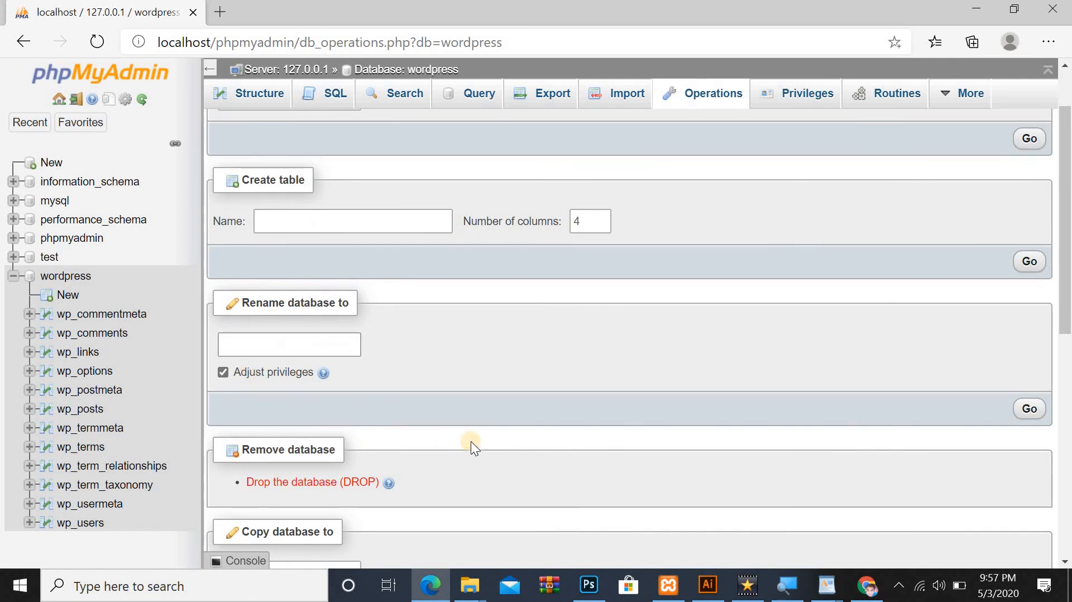
{"action": "scroll", "coordinate": [471, 441], "scroll_direction": "down", "scroll_amount": 2}
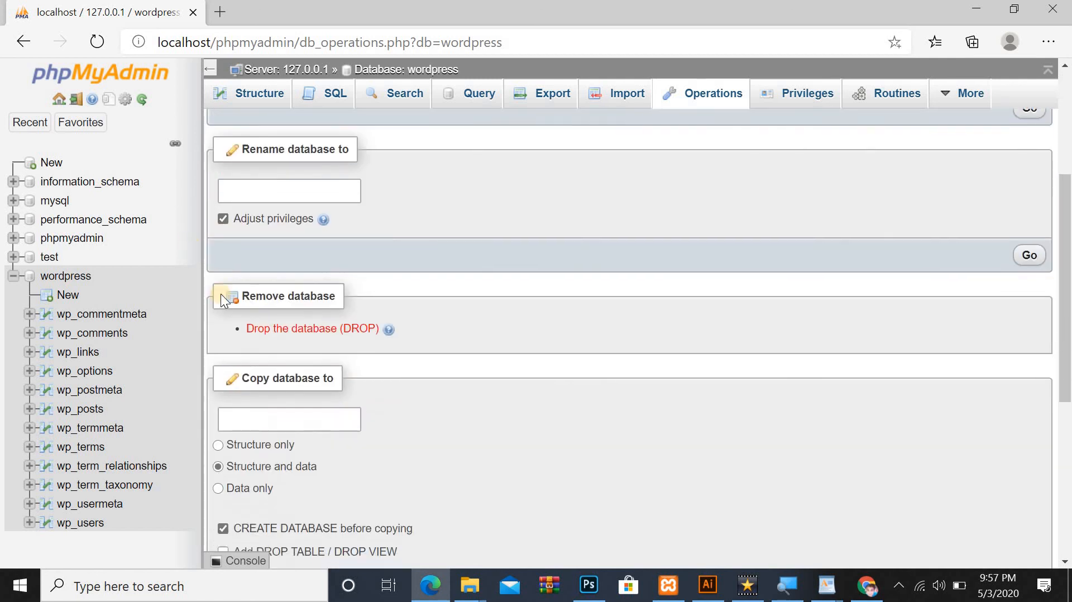
{"action": "left_click", "coordinate": [308, 335]}
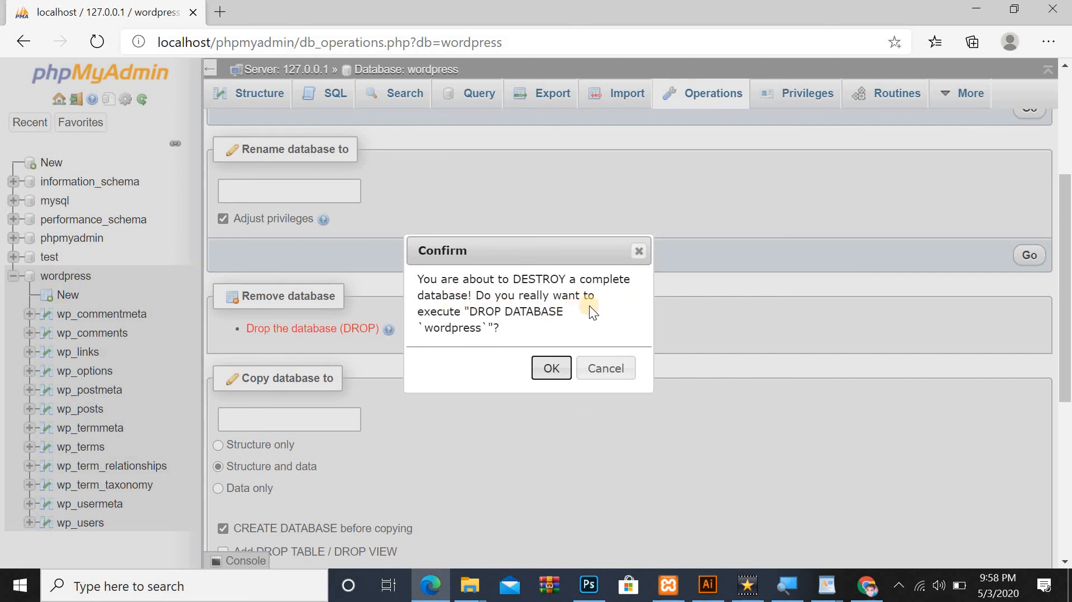
{"action": "left_click", "coordinate": [551, 370]}
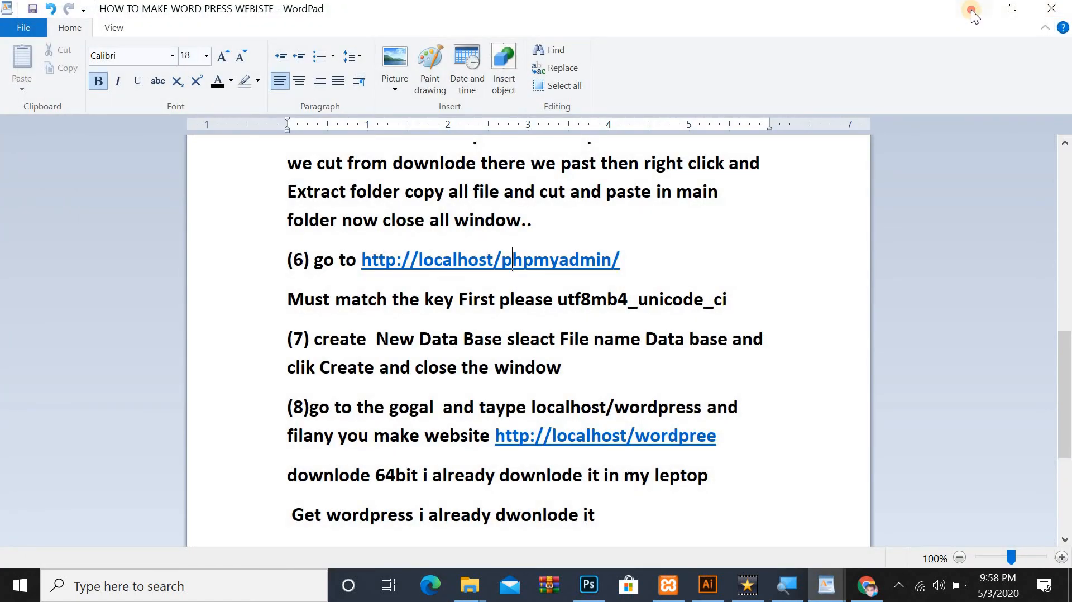
Minimize the WordPad document to reach the desktop and open This PC in a maximized File Explorer window.
{"action": "left_click", "coordinate": [970, 9]}
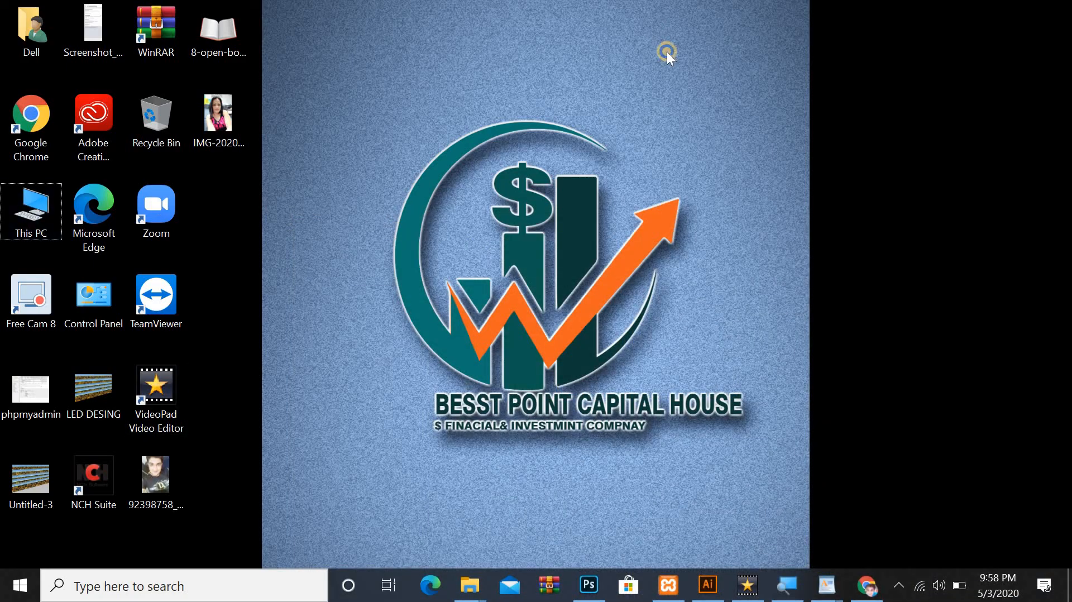
{"action": "right_click", "coordinate": [656, 29]}
{"action": "left_click", "coordinate": [661, 79]}
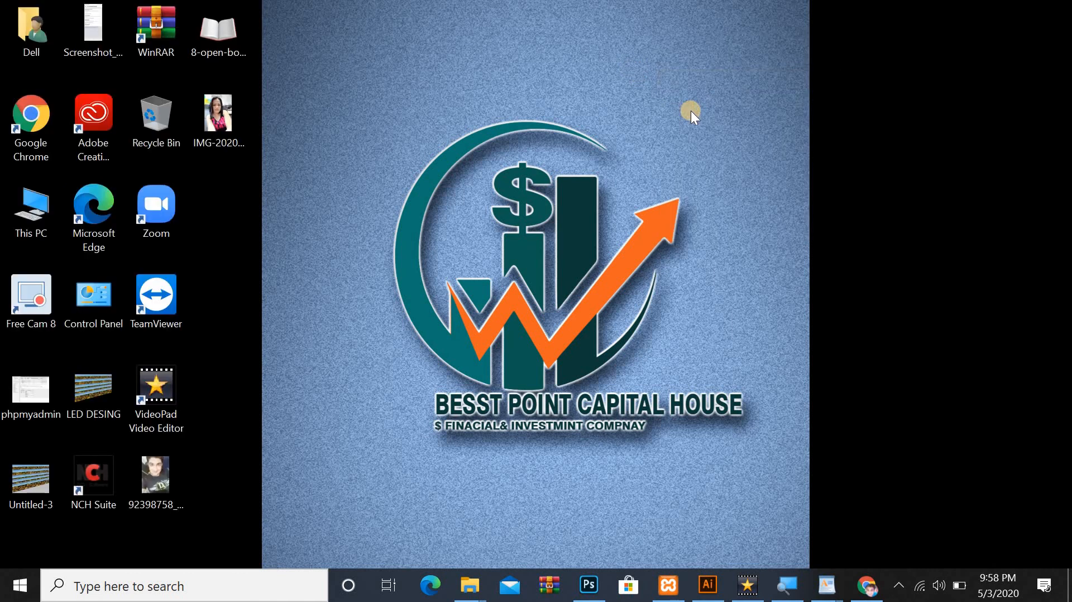
{"action": "right_click", "coordinate": [628, 66]}
{"action": "left_click", "coordinate": [691, 116]}
{"action": "double_click", "coordinate": [58, 210]}
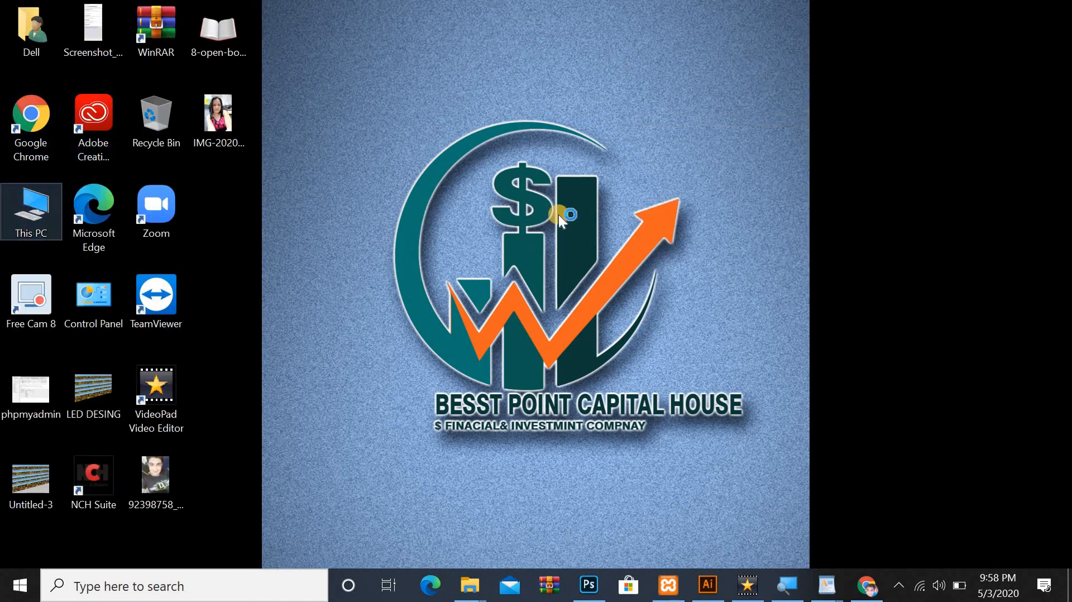
{"action": "key", "text": "super+Up"}
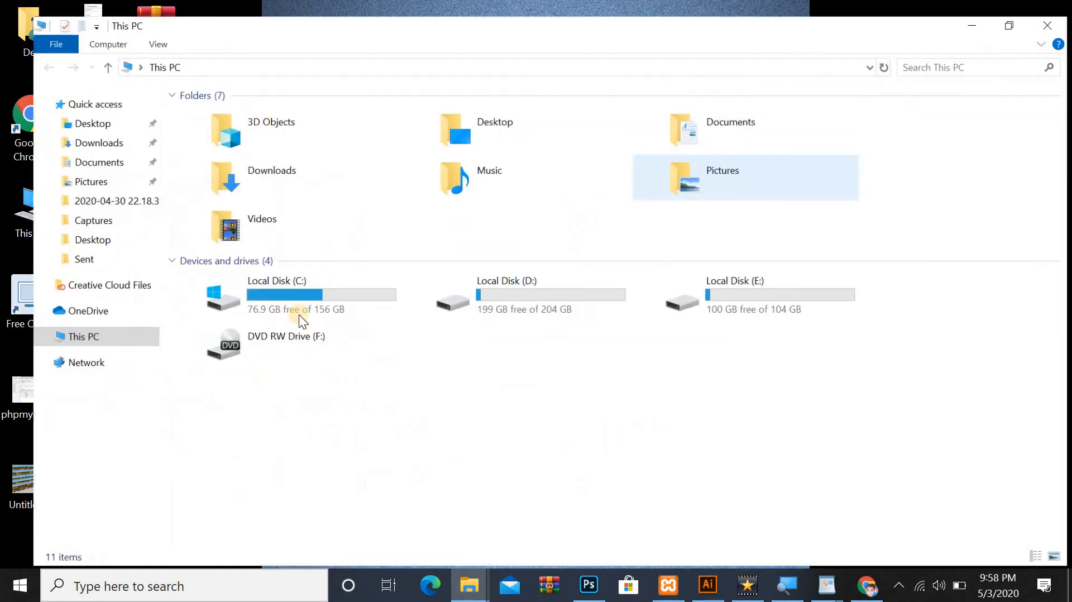
{"action": "left_click", "coordinate": [307, 274]}
{"action": "double_click", "coordinate": [306, 275]}
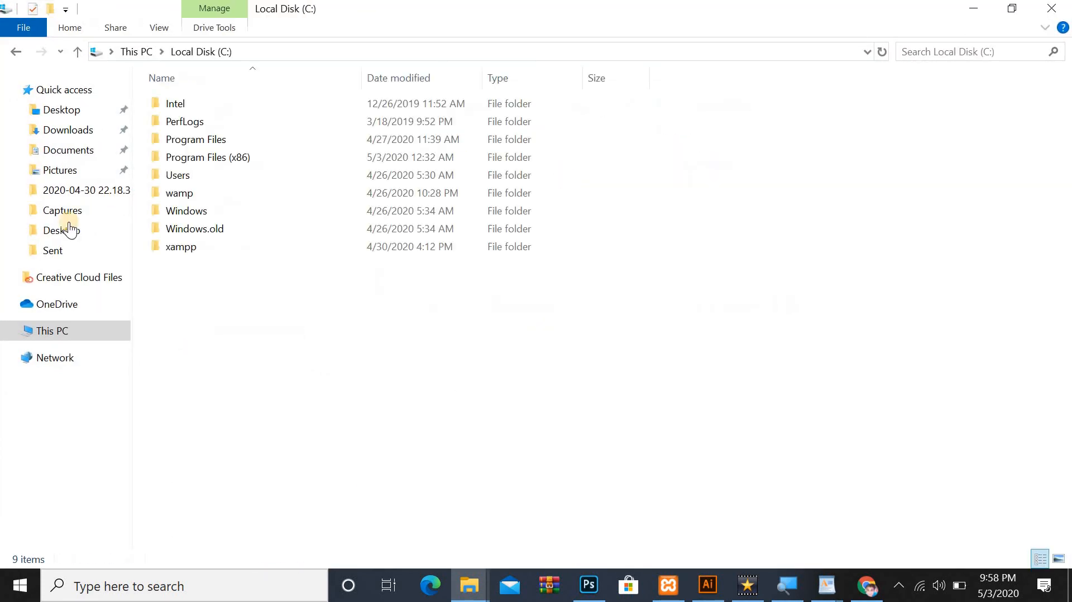
{"action": "double_click", "coordinate": [192, 247]}
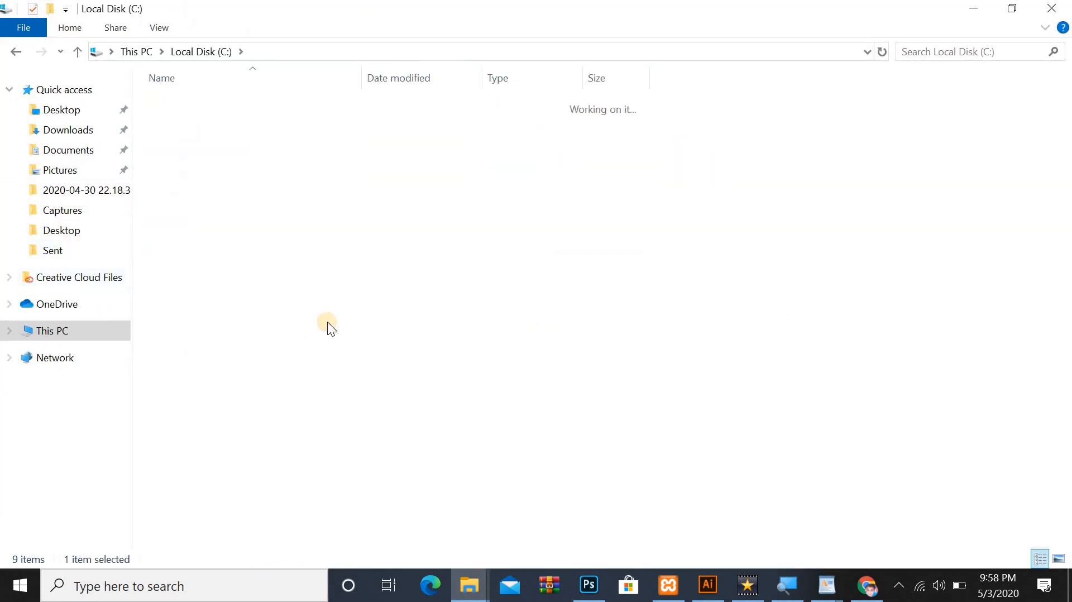
{"action": "left_click", "coordinate": [16, 50]}
Cut the wordpress-5.4.1 archive from the Downloads folder.
{"action": "left_click", "coordinate": [68, 130]}
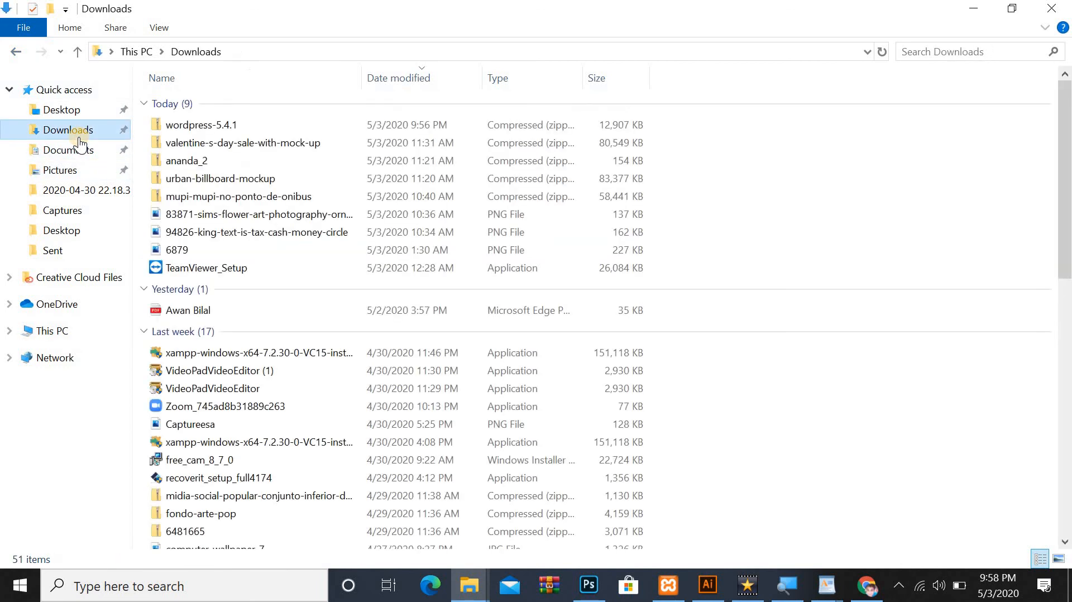
{"action": "left_click", "coordinate": [200, 130]}
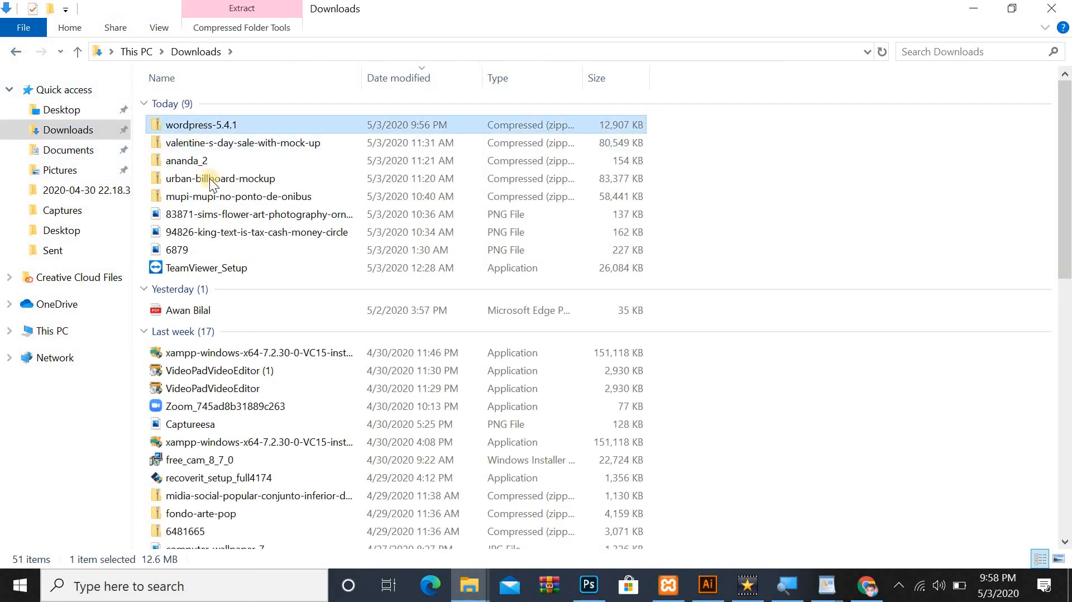
{"action": "right_click", "coordinate": [201, 132]}
{"action": "left_click", "coordinate": [244, 427]}
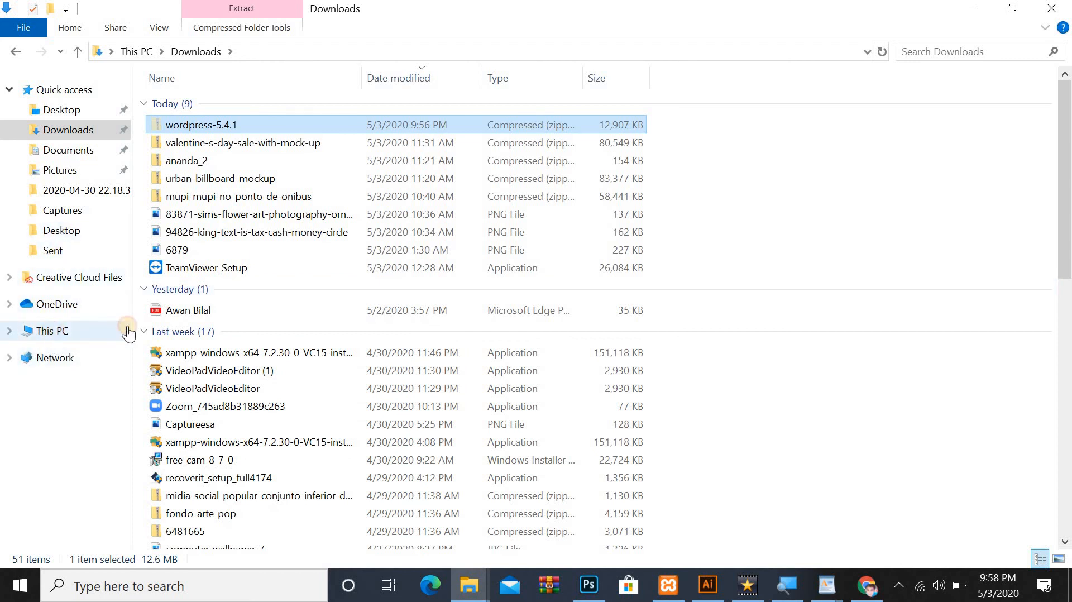
Open the htdocs folder inside the xampp folder on Local Disk (C:).
{"action": "left_click", "coordinate": [56, 331]}
{"action": "double_click", "coordinate": [307, 269]}
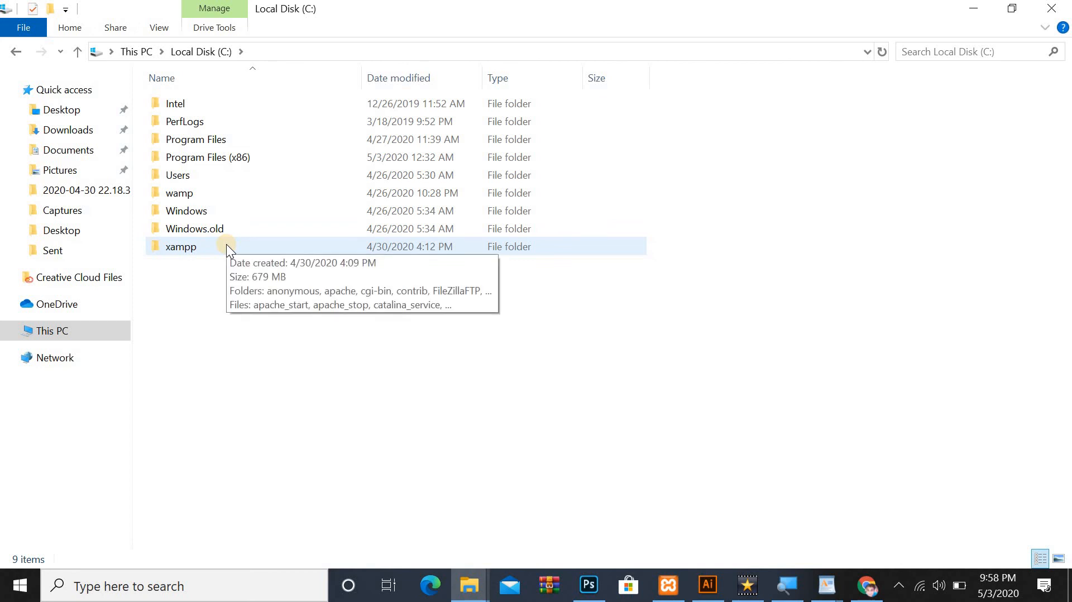
{"action": "left_click", "coordinate": [226, 245]}
{"action": "double_click", "coordinate": [227, 246]}
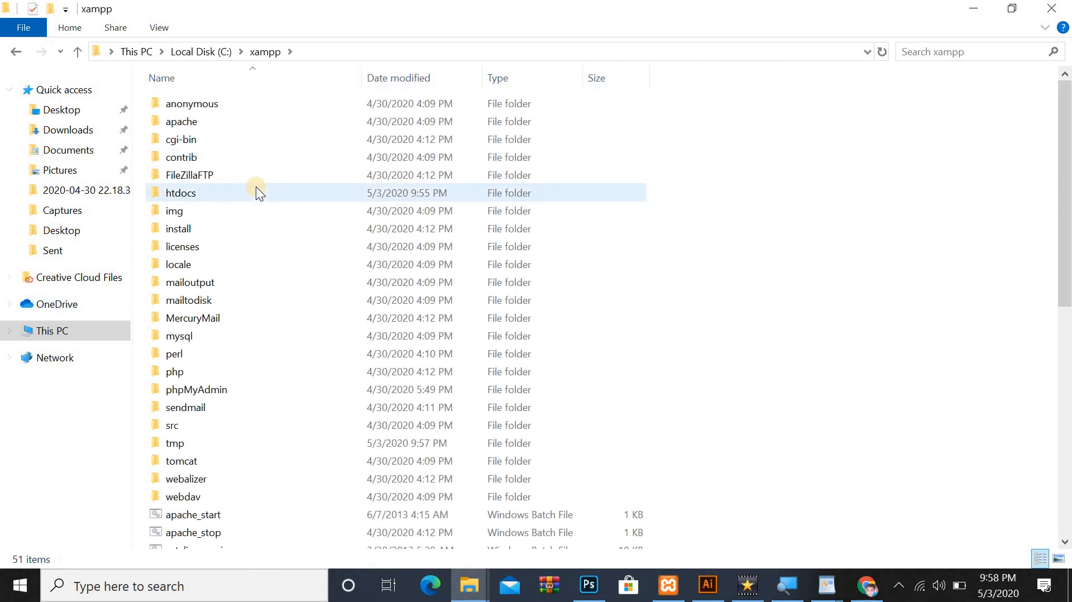
{"action": "left_click", "coordinate": [180, 196]}
{"action": "double_click", "coordinate": [180, 196]}
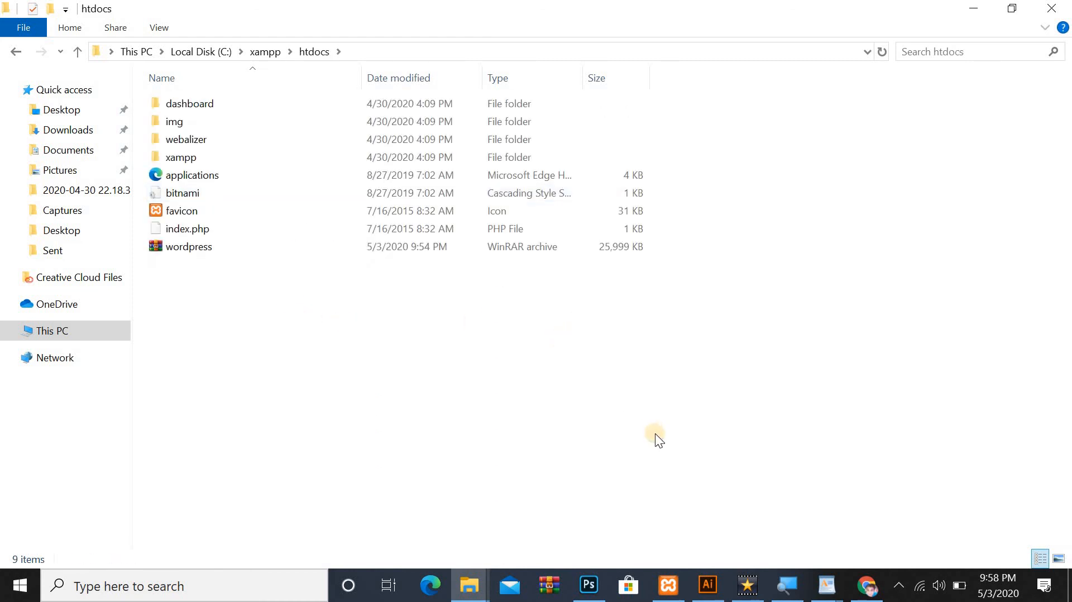
Create a new folder named wordpress in htdocs.
{"action": "right_click", "coordinate": [557, 336]}
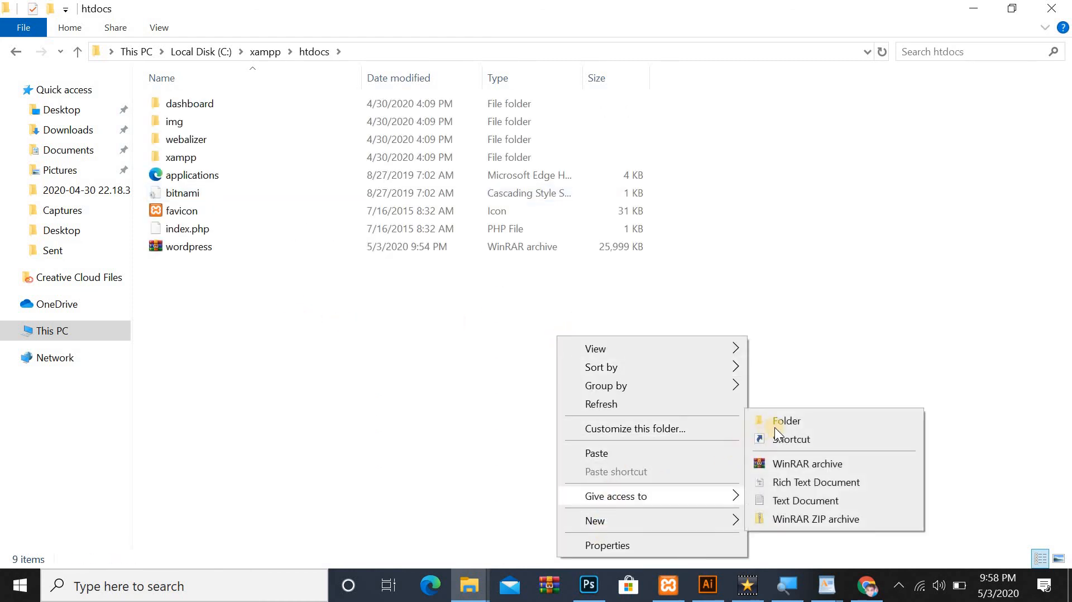
{"action": "left_click", "coordinate": [760, 420]}
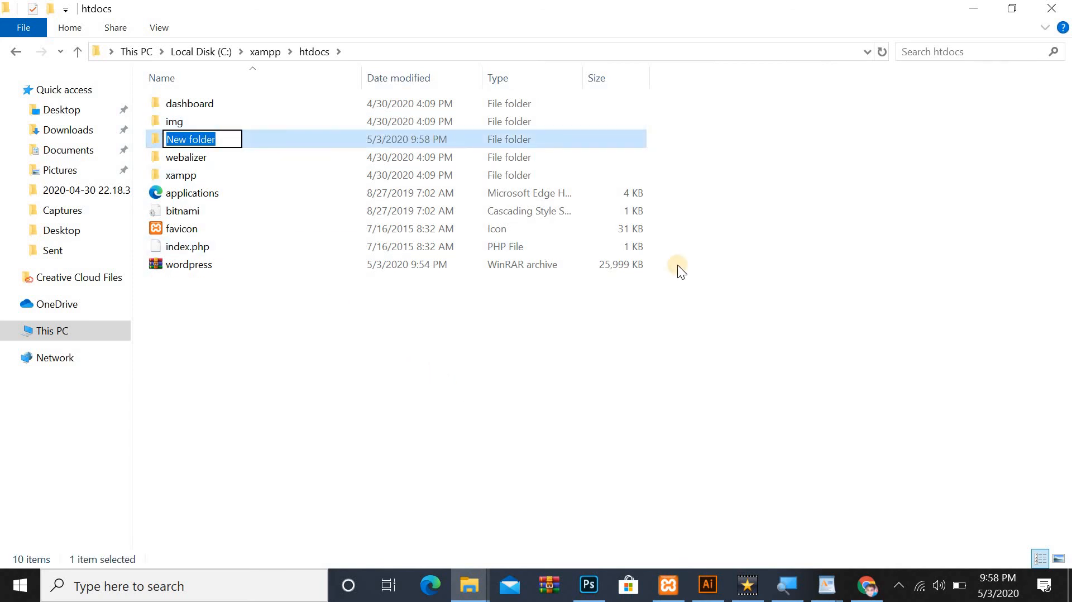
{"action": "type", "text": "wordpress"}
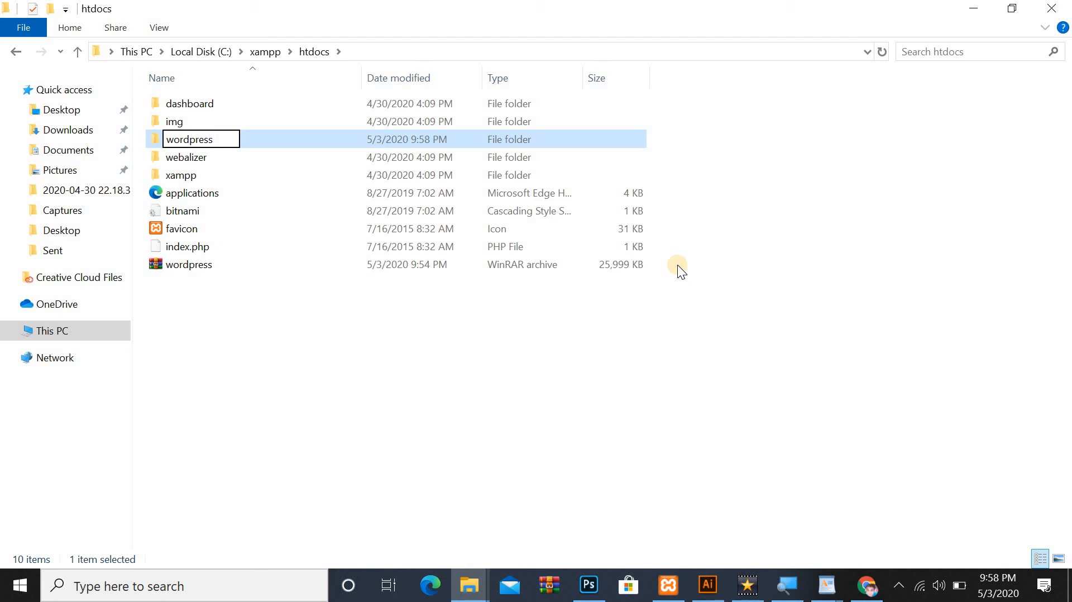
{"action": "key", "text": "Return"}
Open the new wordpress folder and paste the wordpress-5.4.1 archive into it.
{"action": "left_click", "coordinate": [323, 158]}
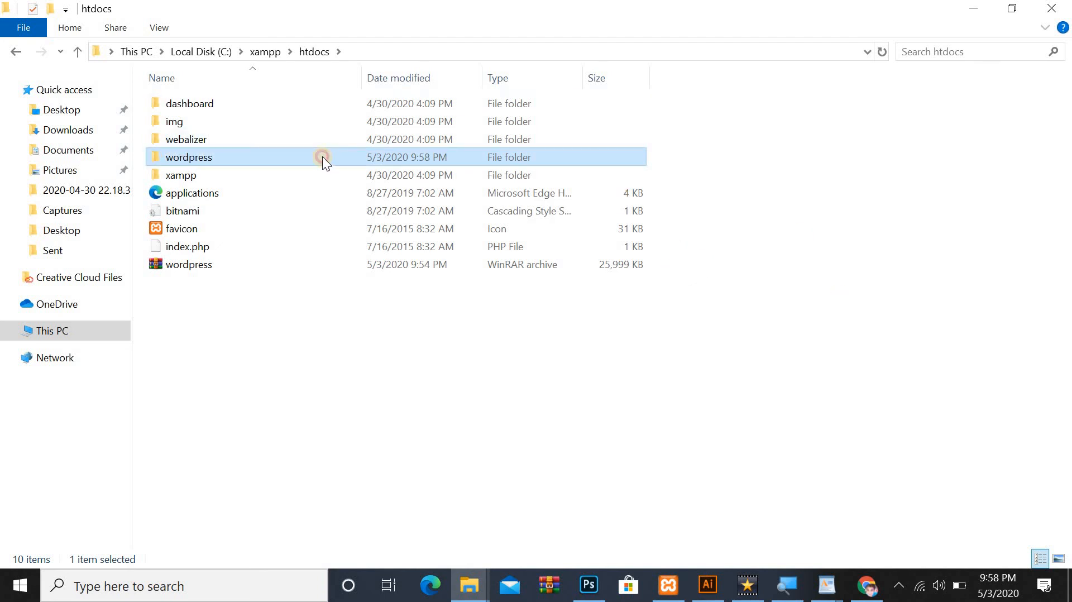
{"action": "double_click", "coordinate": [372, 163]}
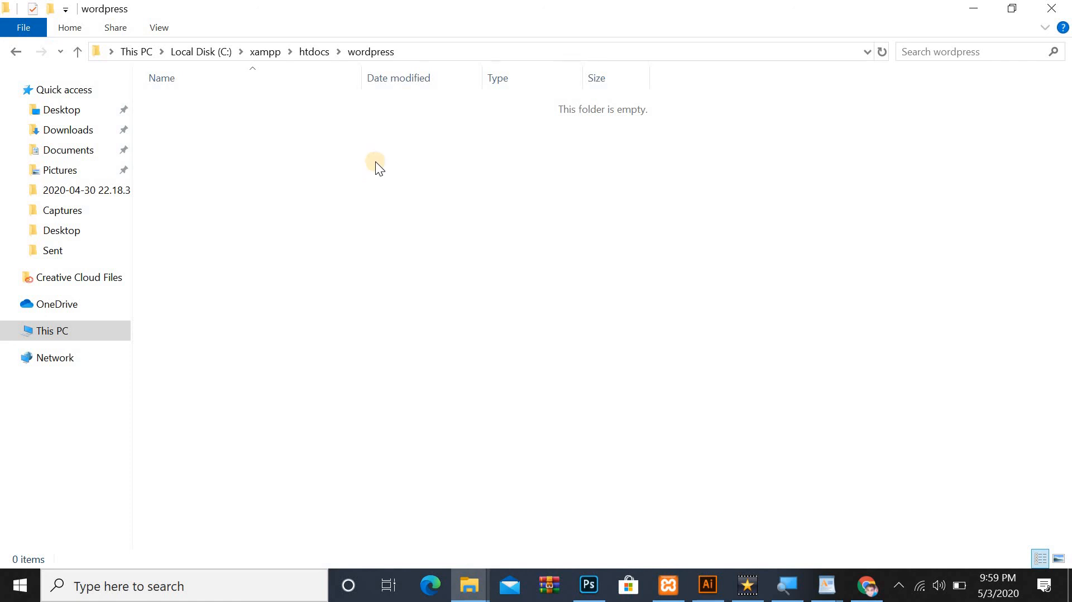
{"action": "right_click", "coordinate": [376, 162]}
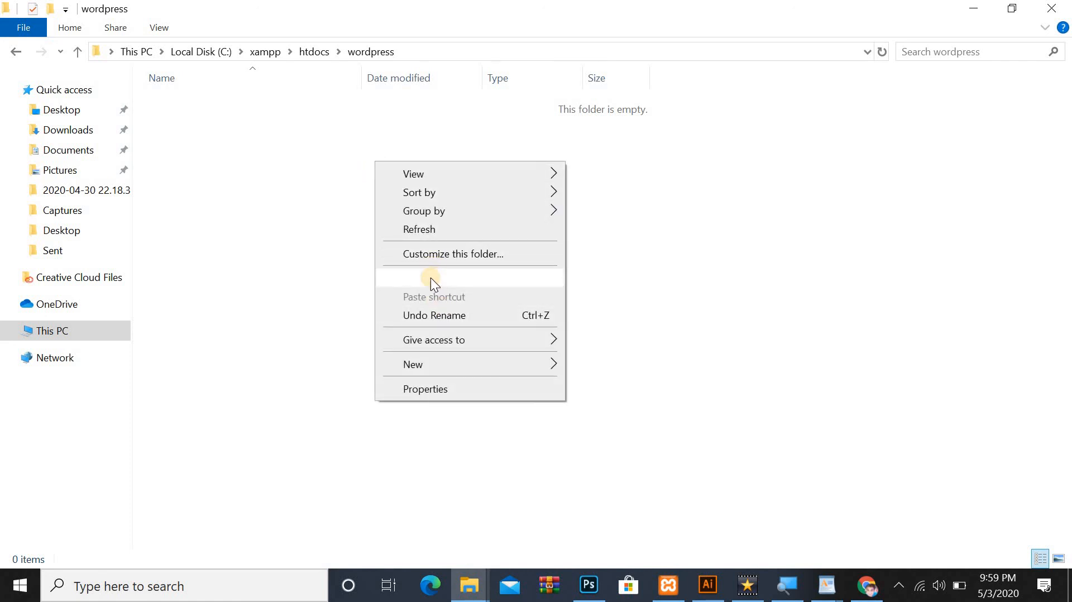
{"action": "left_click", "coordinate": [432, 279]}
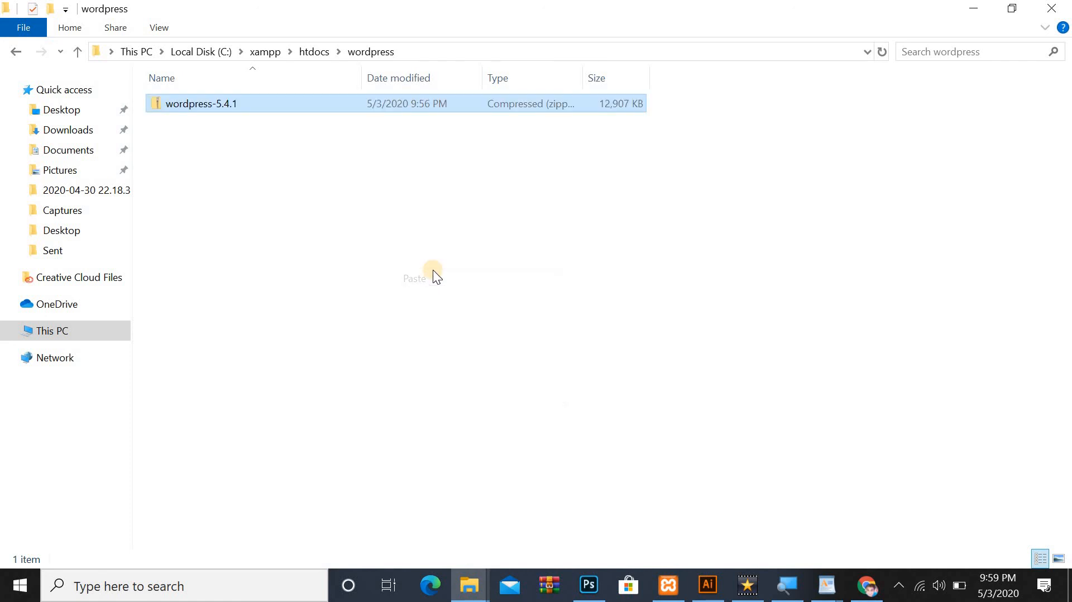
Extract the wordpress-5.4.1 archive with WinRAR into a wordpress-5.4.1 subfolder of the wordpress folder.
{"action": "right_click", "coordinate": [342, 102]}
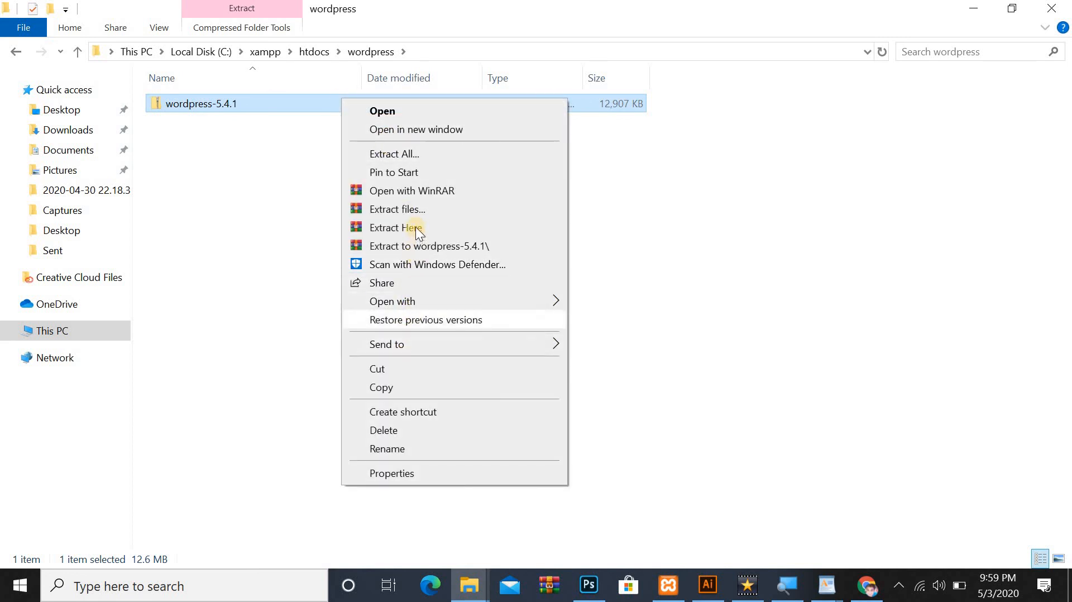
{"action": "left_click", "coordinate": [414, 210]}
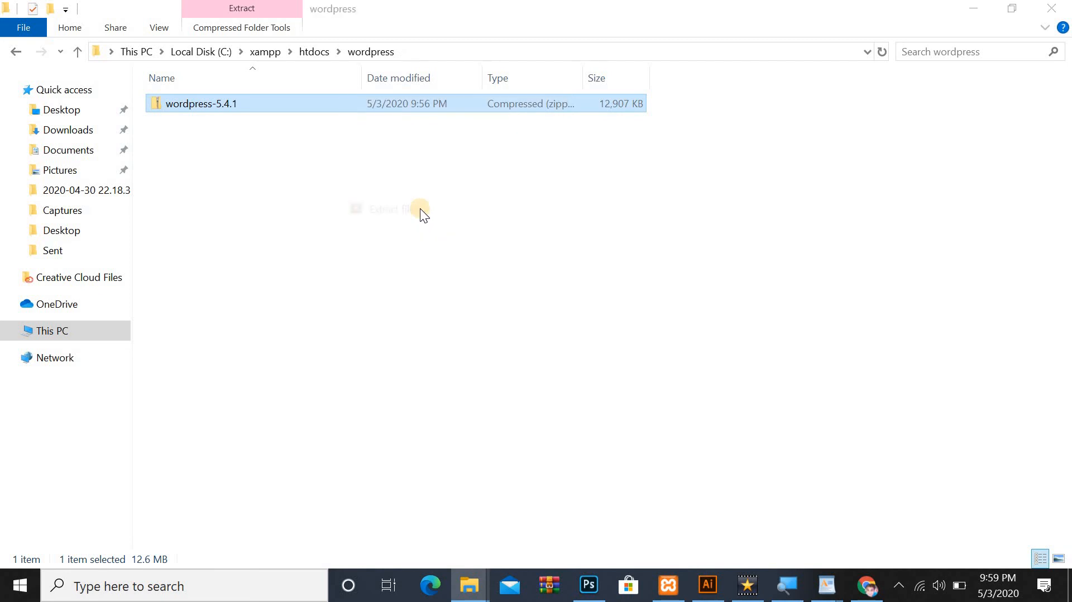
{"action": "left_click", "coordinate": [582, 476]}
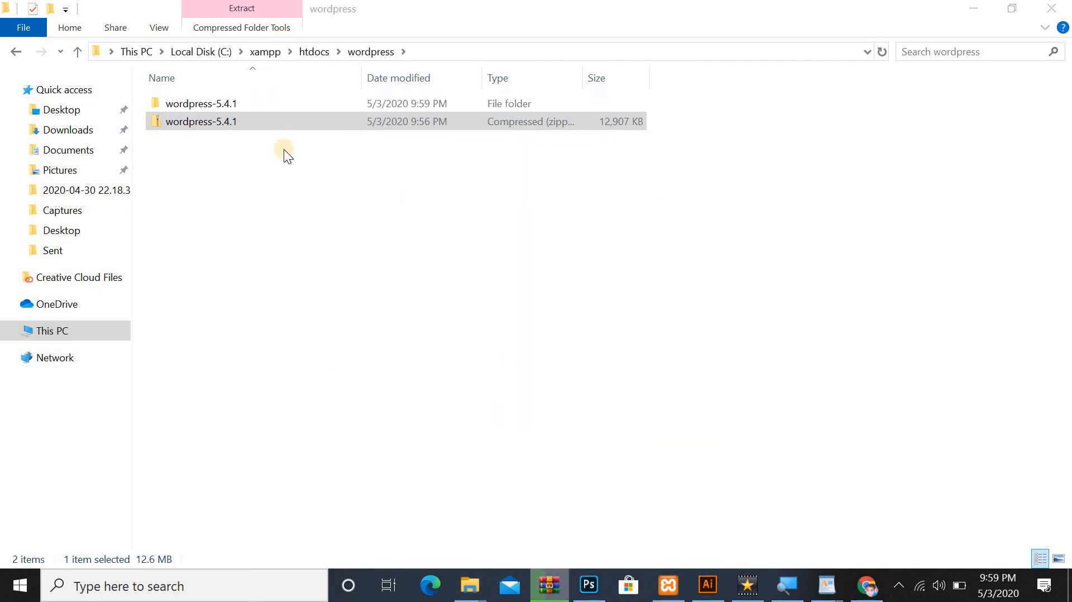
Open the wordpress folder inside the extracted wordpress-5.4.1 folder and cut all of its files and folders.
{"action": "double_click", "coordinate": [276, 105]}
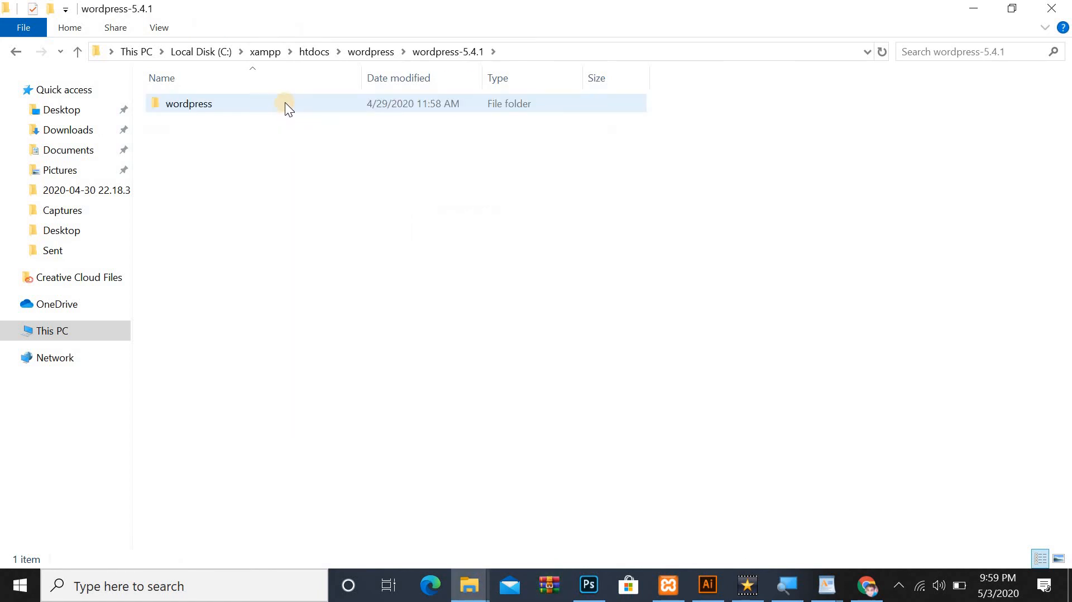
{"action": "double_click", "coordinate": [285, 106]}
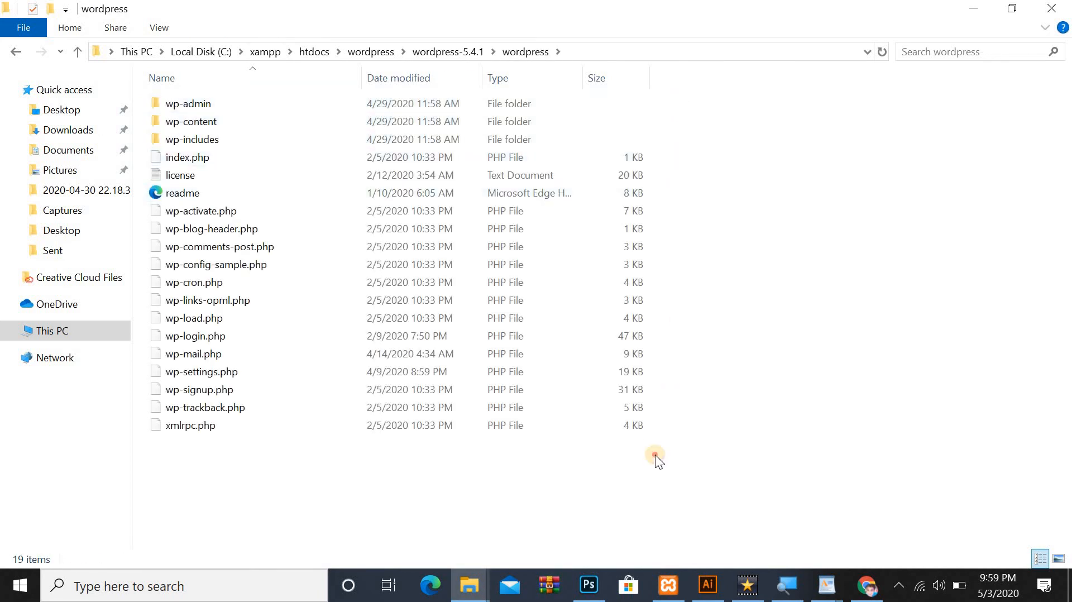
{"action": "left_click_drag", "start_coordinate": [677, 462], "coordinate": [314, 146]}
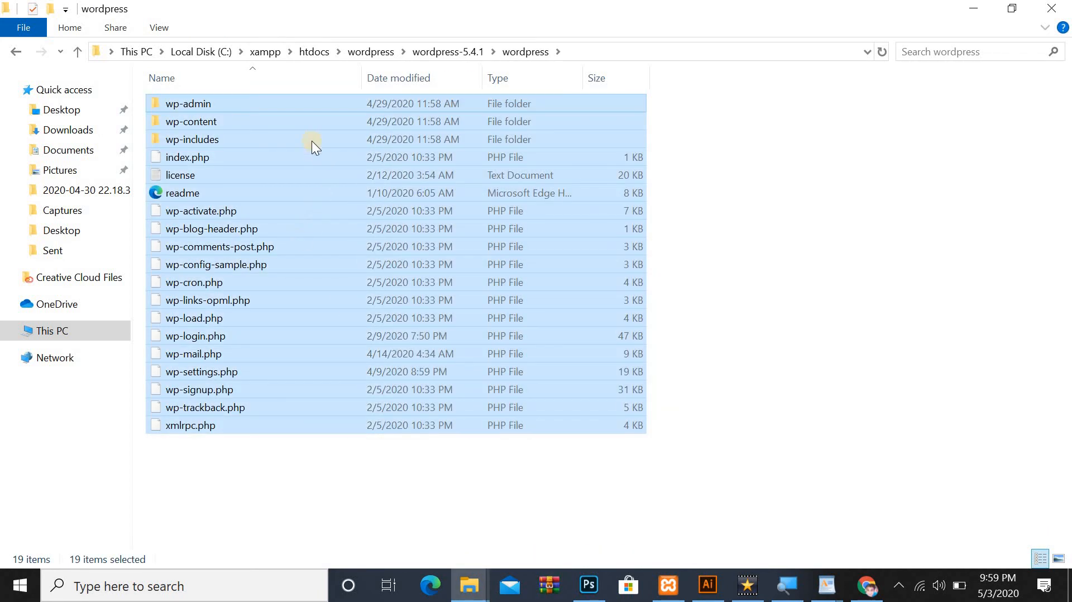
{"action": "right_click", "coordinate": [300, 134]}
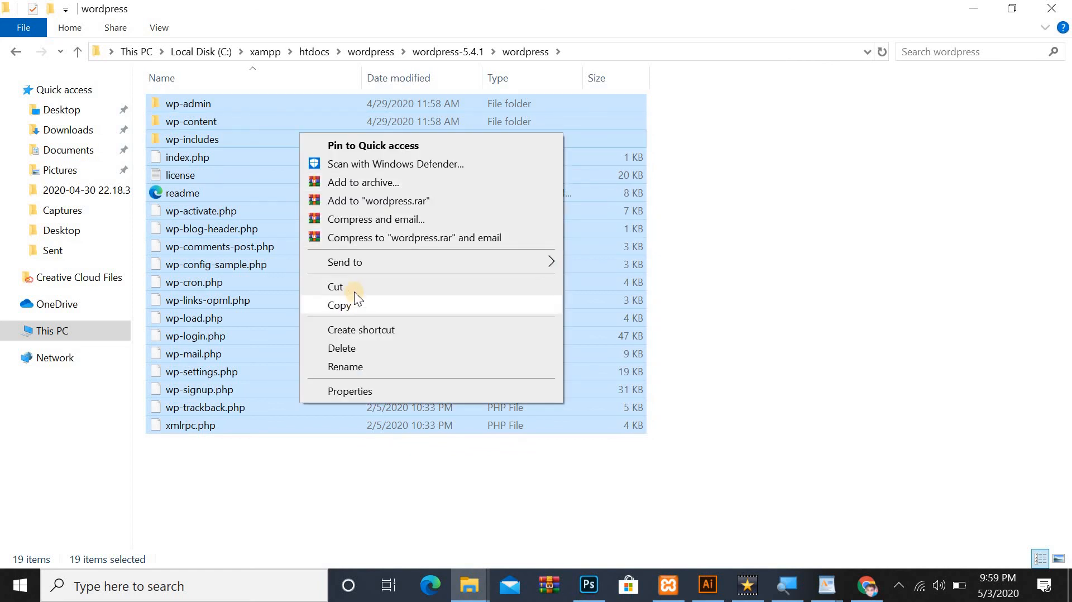
{"action": "left_click", "coordinate": [358, 298]}
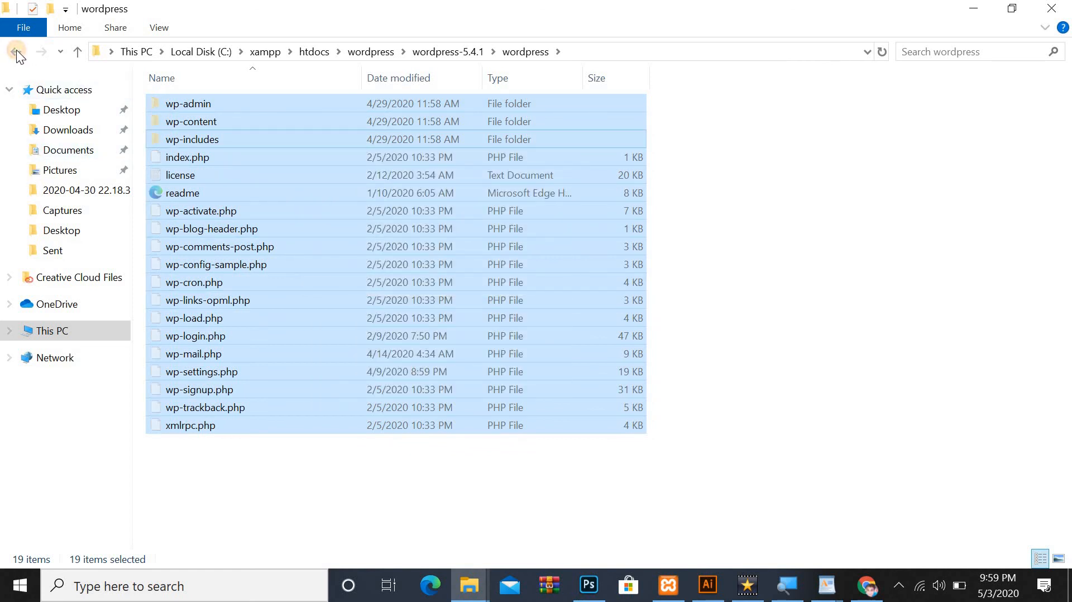
Return to the wordpress folder in htdocs and paste the cut WordPress files and folders into it.
{"action": "left_click", "coordinate": [16, 52]}
{"action": "right_click", "coordinate": [304, 220]}
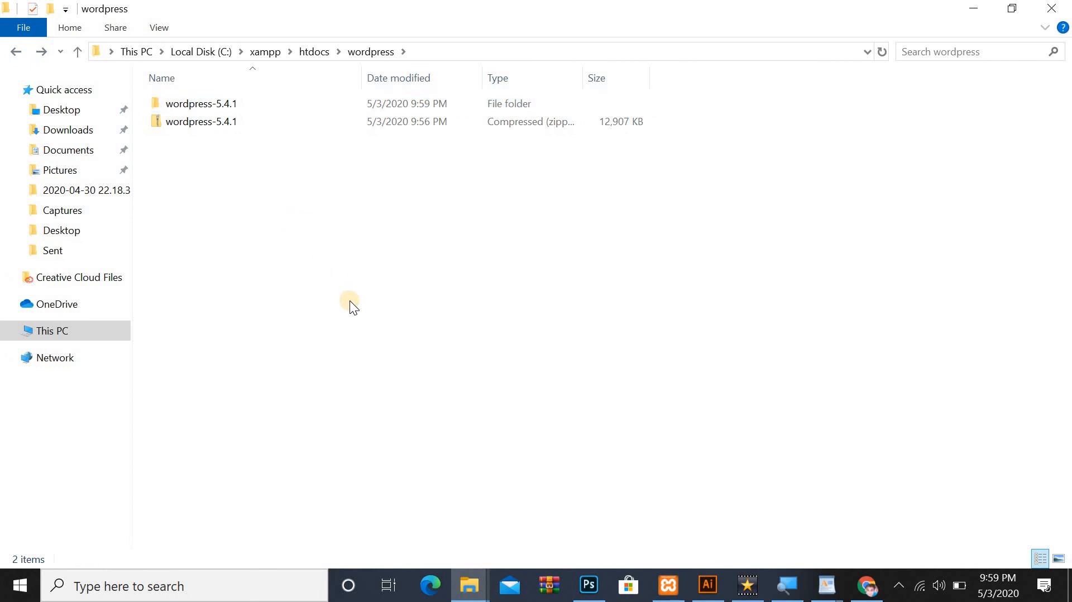
{"action": "left_click", "coordinate": [329, 311]}
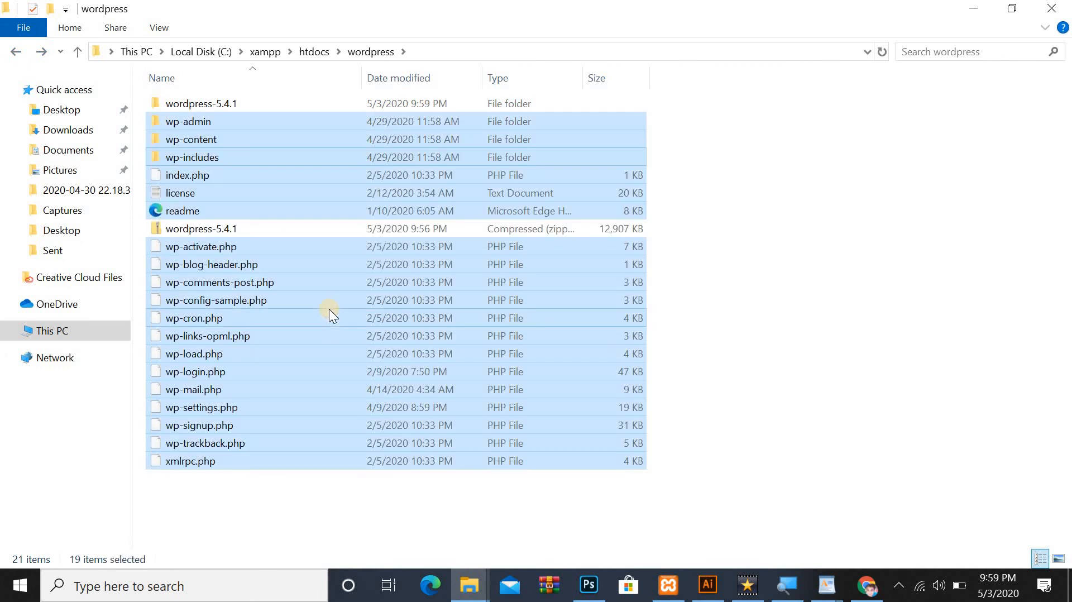
Delete the extracted wordpress-5.4.1 folder from the wordpress folder and close the file window.
{"action": "left_click", "coordinate": [257, 107]}
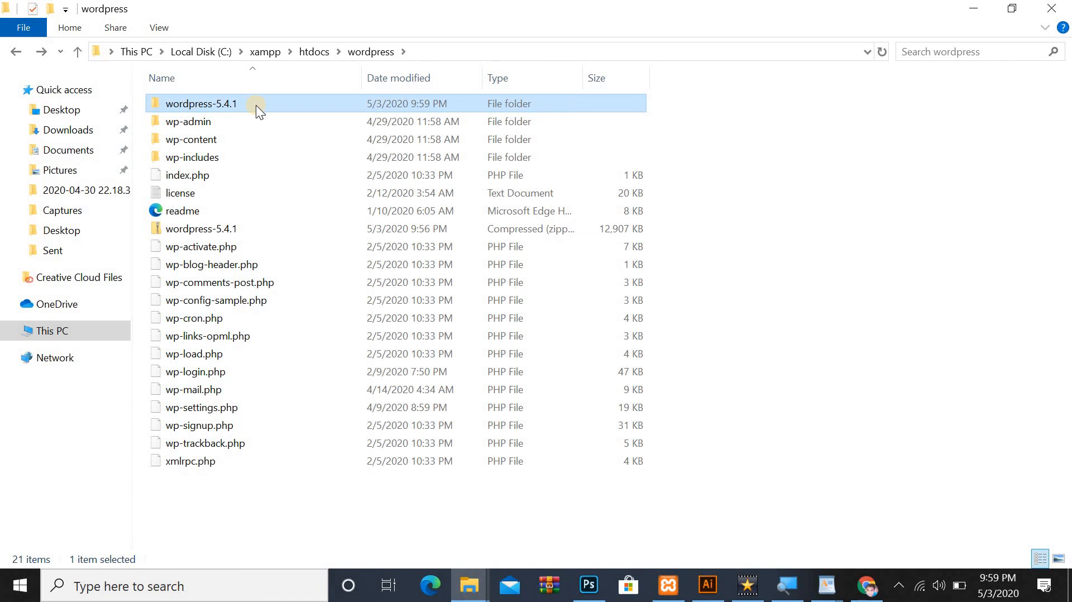
{"action": "right_click", "coordinate": [257, 106]}
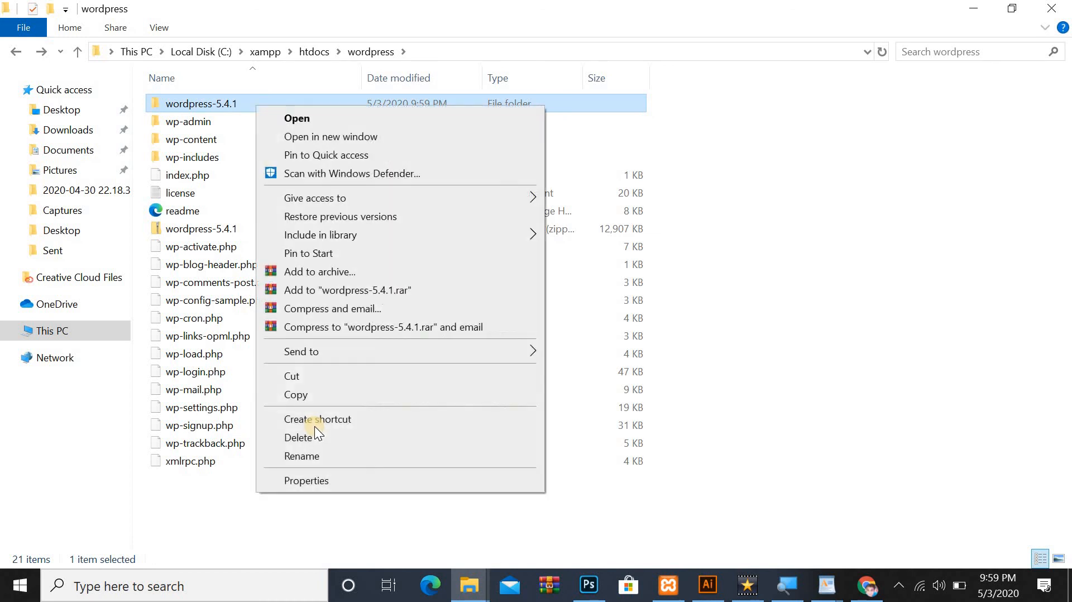
{"action": "key", "text": "Return"}
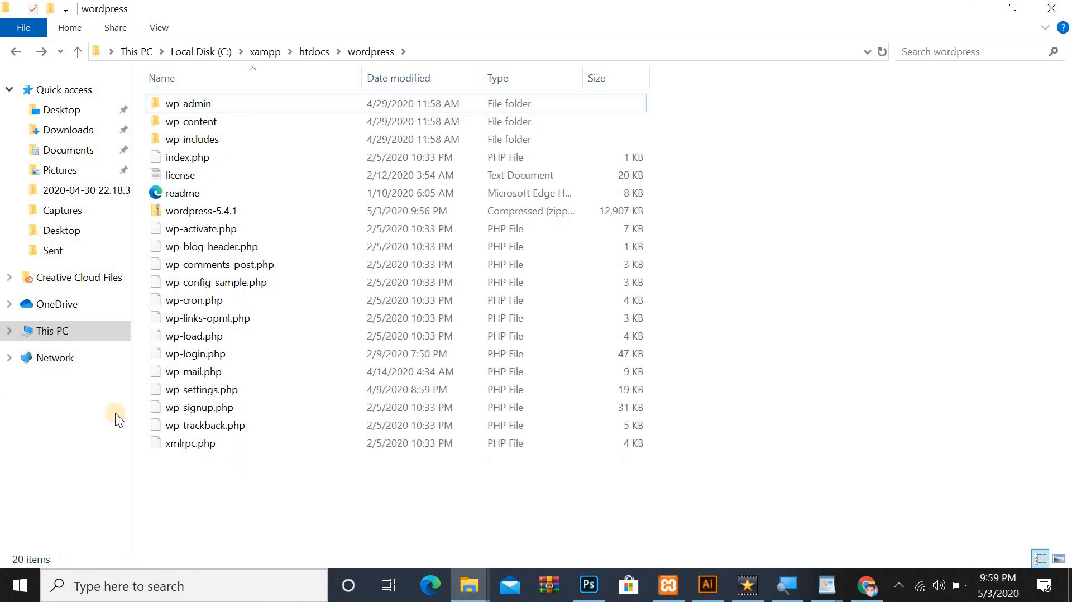
{"action": "left_click", "coordinate": [1054, 8]}
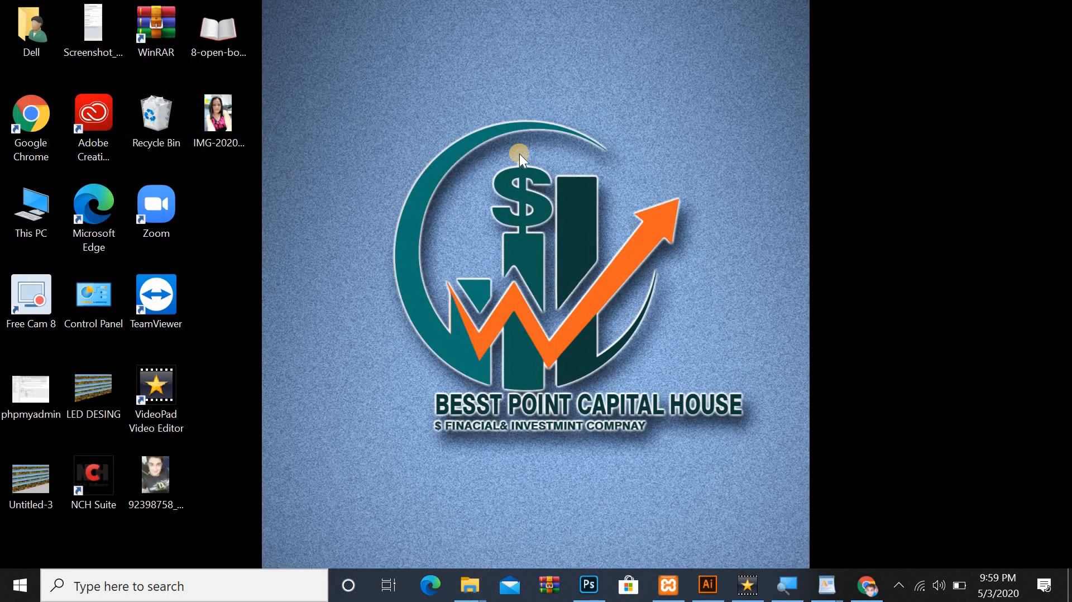
{"action": "left_click", "coordinate": [102, 150]}
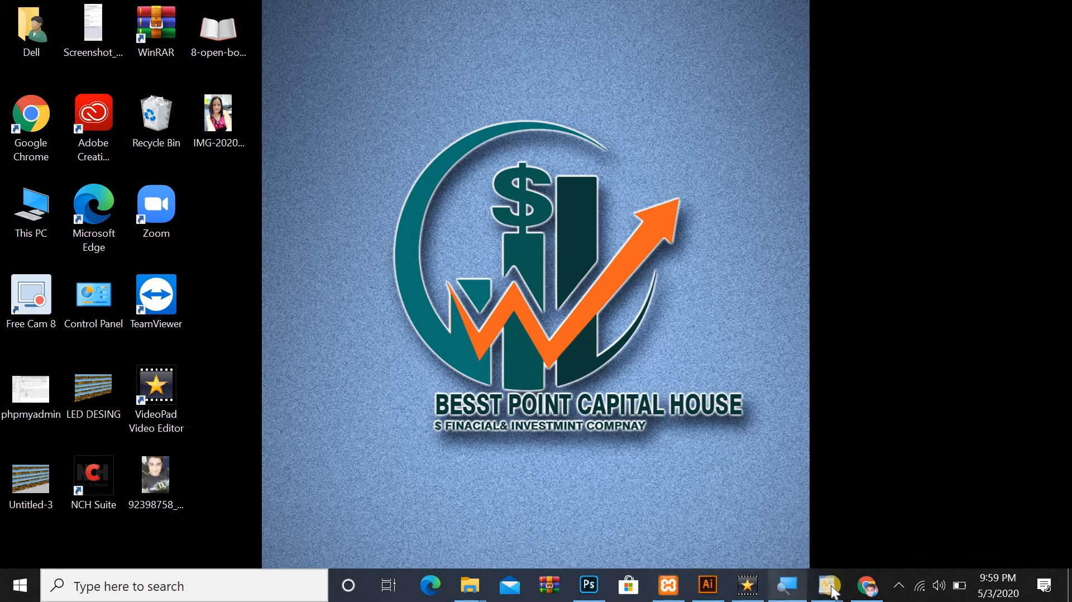
Switch to Chrome, try to load localhost/wordpree in a new tab, and close that tab.
{"action": "mouse_move", "coordinate": [854, 589]}
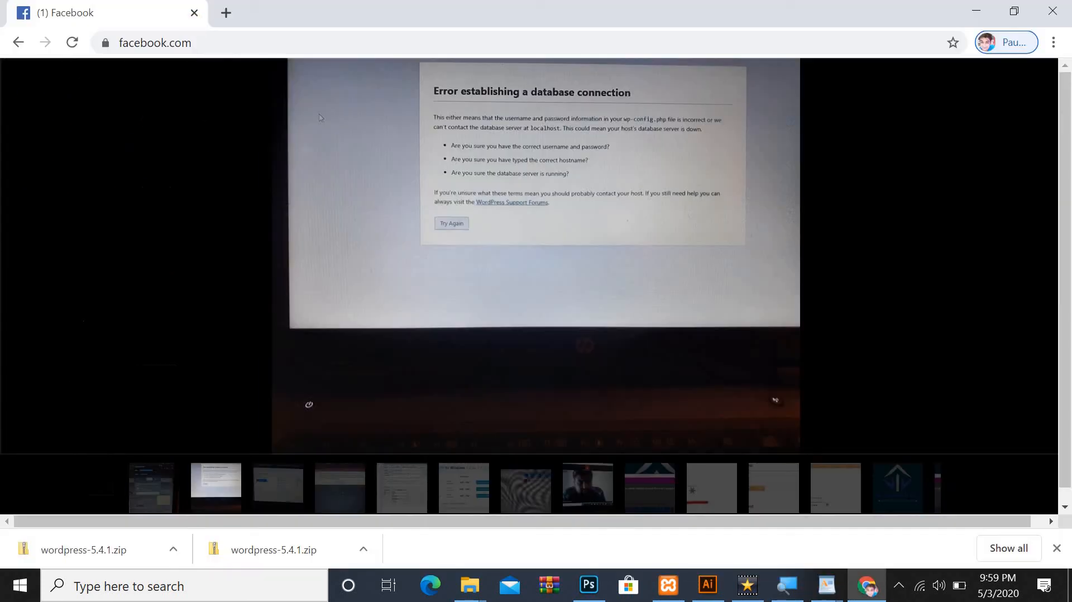
{"action": "left_click", "coordinate": [231, 14]}
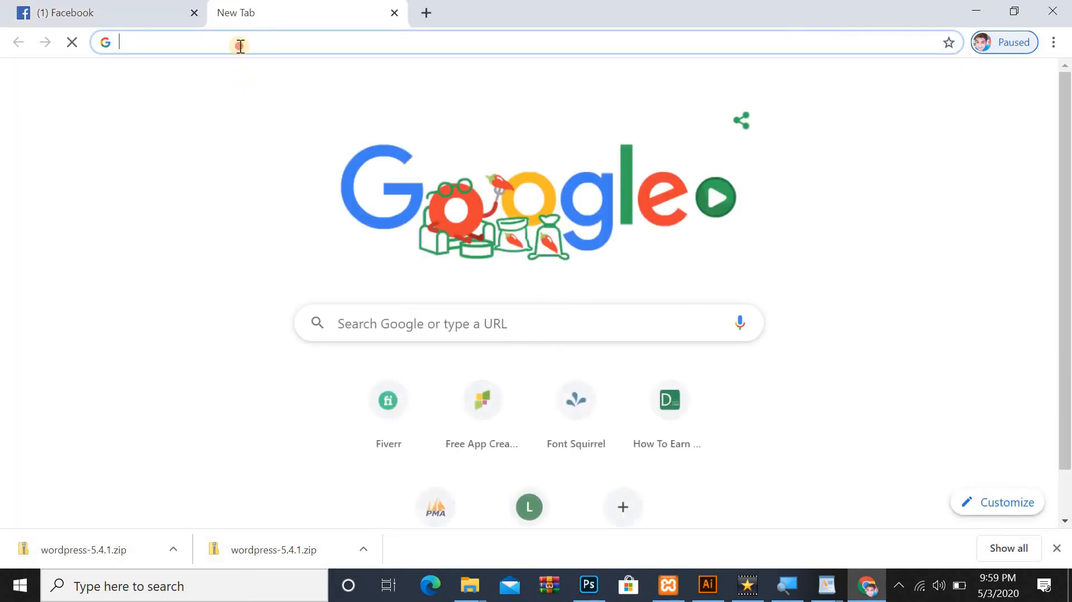
{"action": "type", "text": "local"}
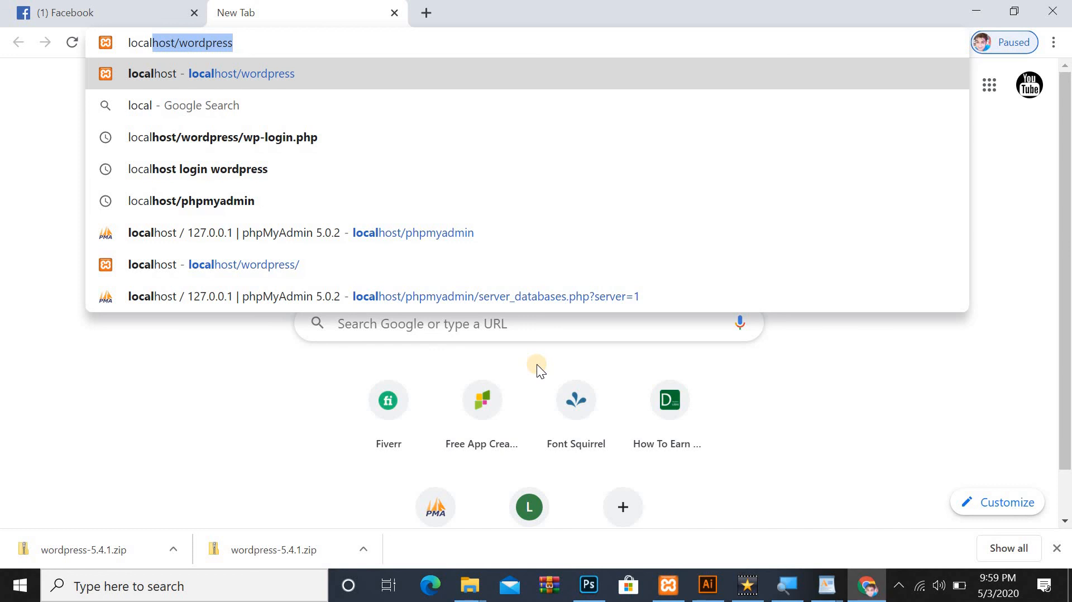
{"action": "type", "text": "host/w"}
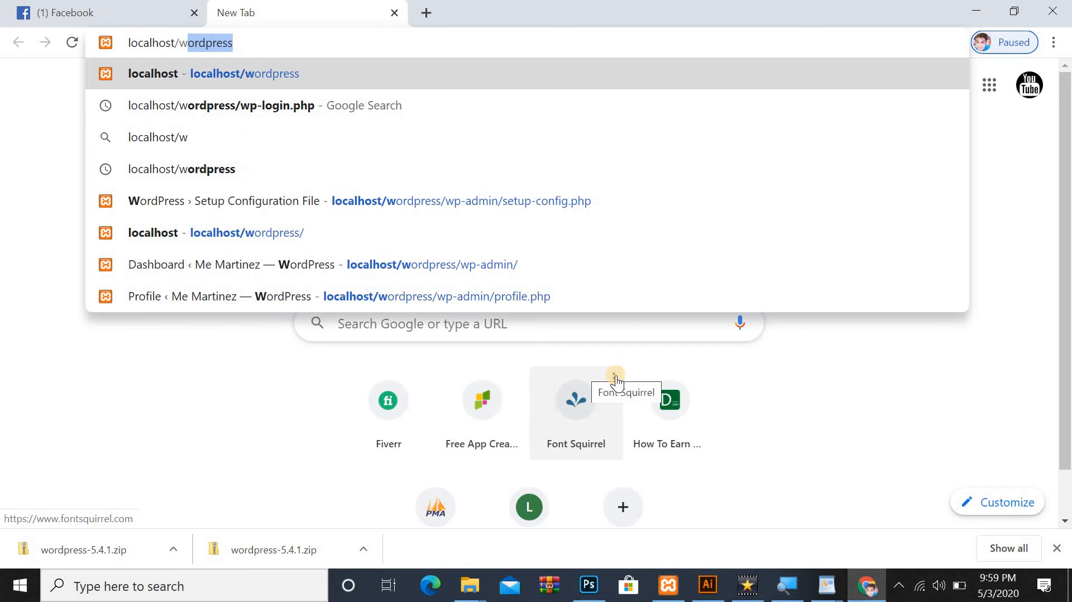
{"action": "type", "text": "ord"}
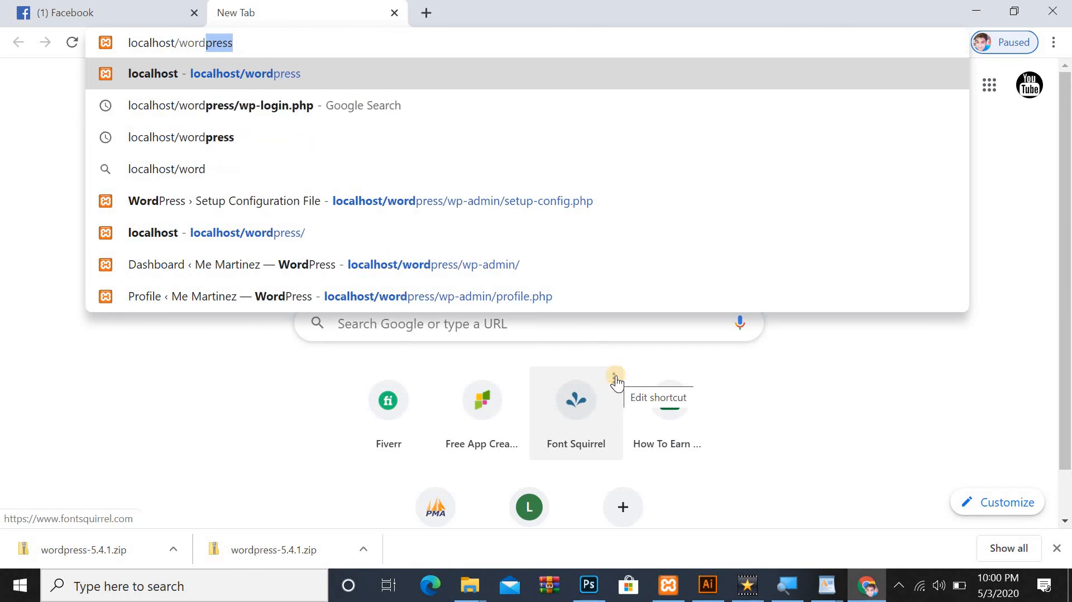
{"action": "type", "text": "pree"}
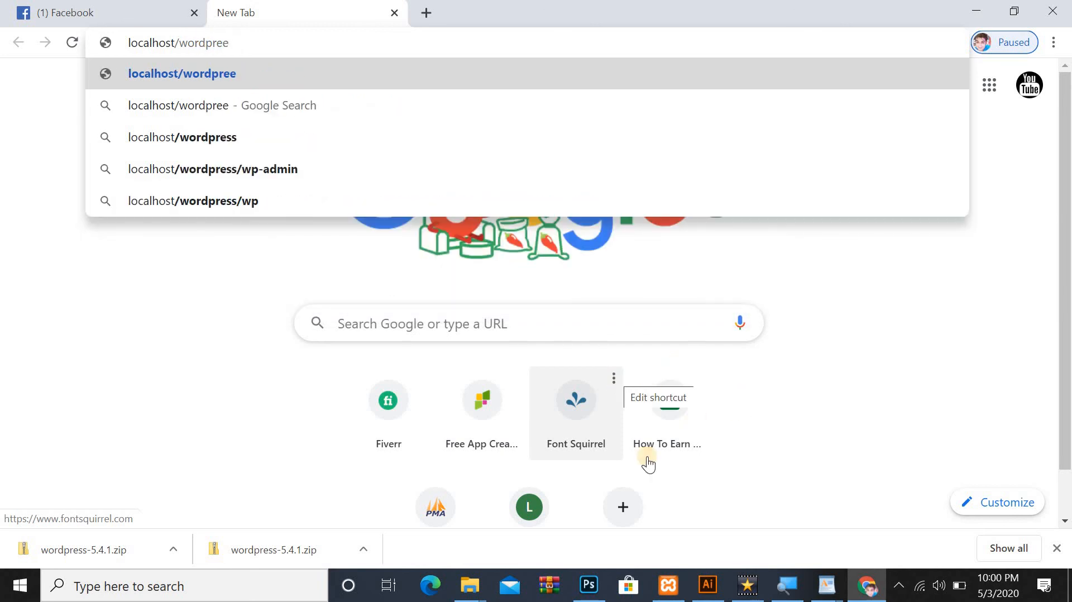
{"action": "key", "text": "Return"}
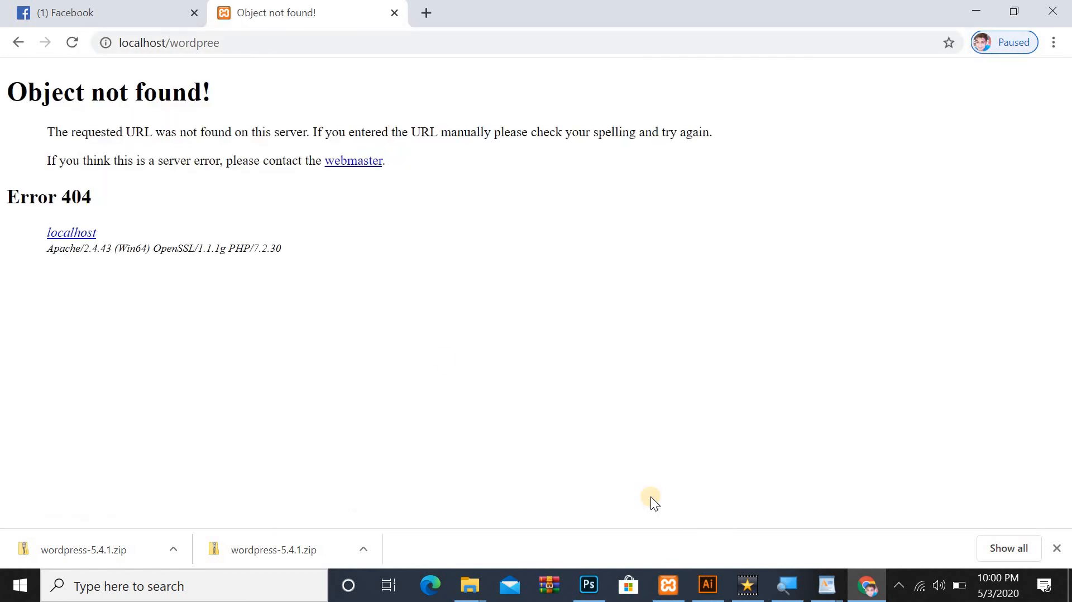
{"action": "left_click", "coordinate": [393, 13]}
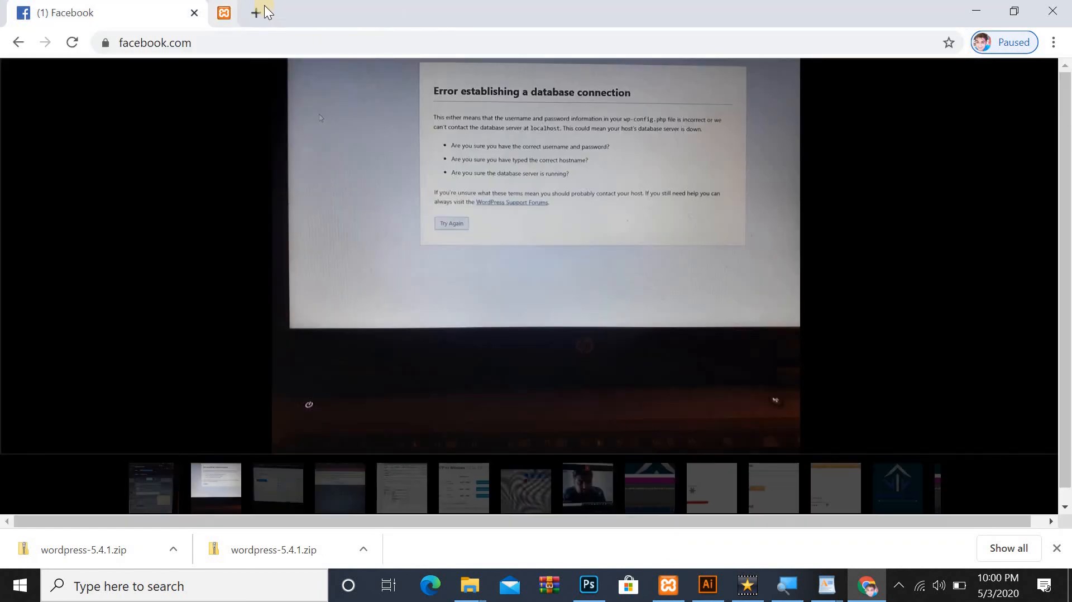
Minimize the browser and empty the Recycle Bin on the desktop, confirming the permanent deletion.
{"action": "left_click", "coordinate": [972, 12]}
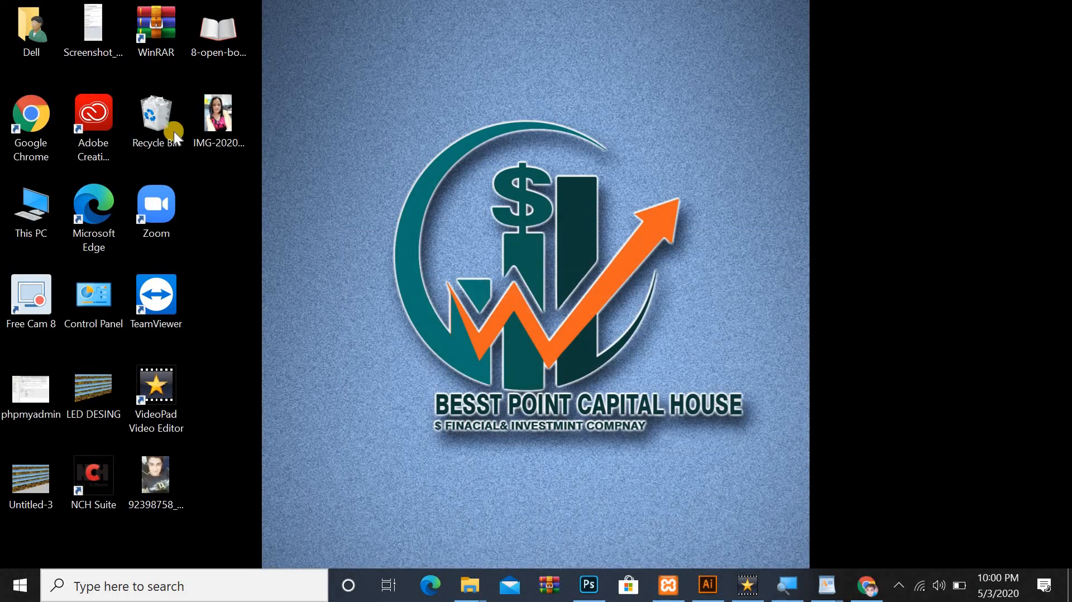
{"action": "left_click", "coordinate": [182, 137]}
{"action": "right_click", "coordinate": [182, 137]}
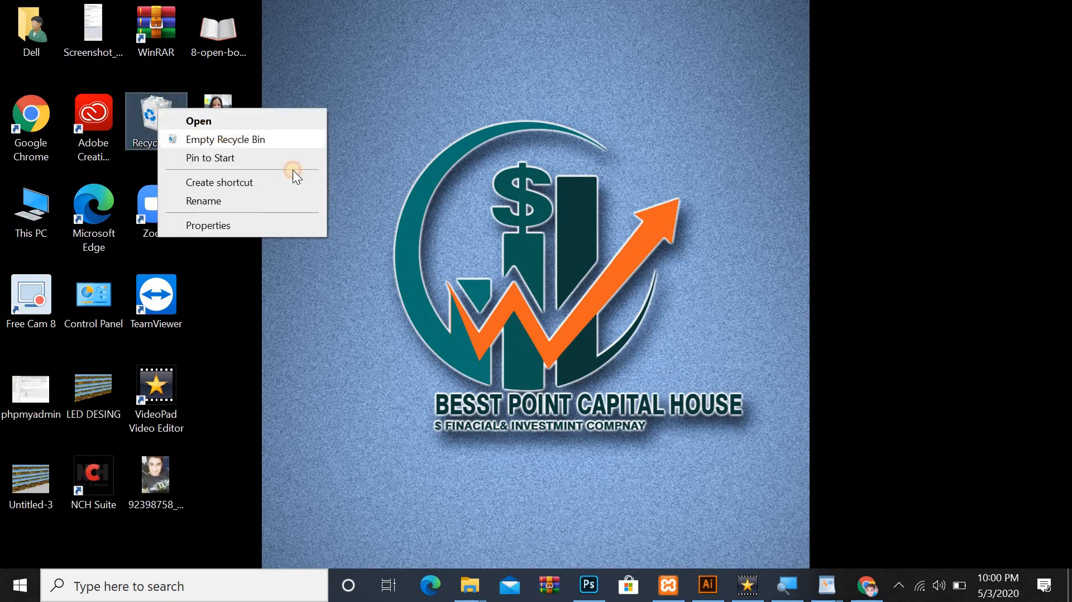
{"action": "left_click", "coordinate": [223, 139]}
{"action": "left_click", "coordinate": [614, 348]}
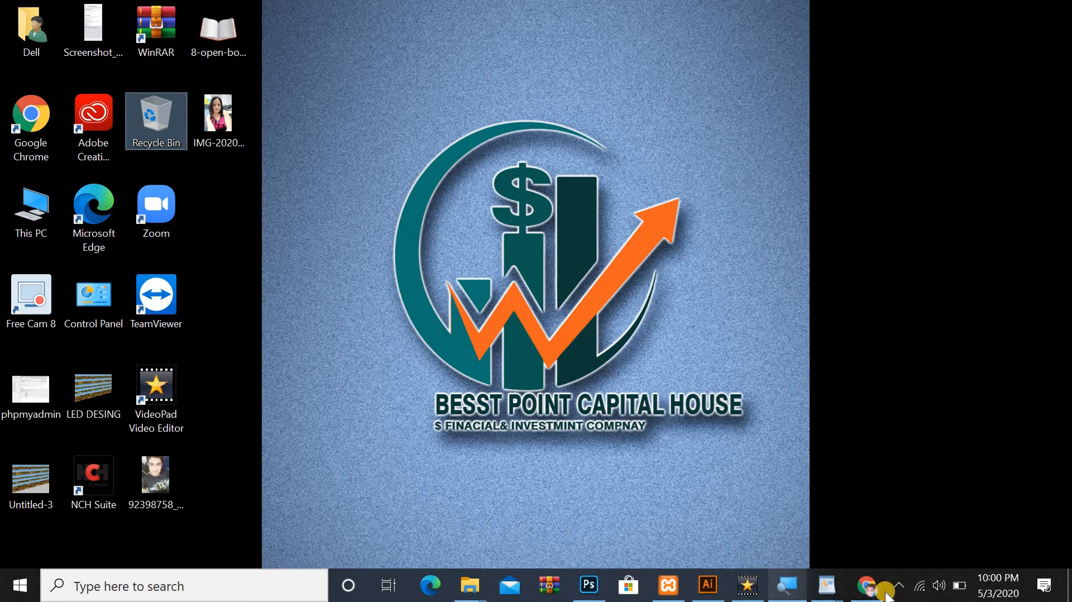
Switch back to Chrome and try to open the local site as localhost.wordpre in a new tab.
{"action": "left_click", "coordinate": [867, 585]}
{"action": "left_click", "coordinate": [224, 13]}
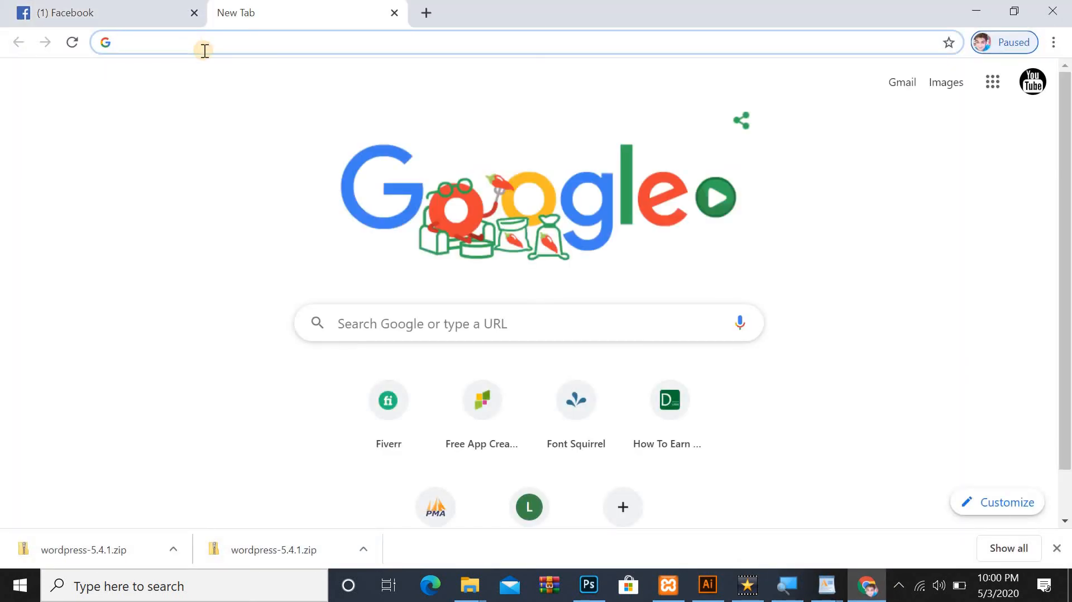
{"action": "type", "text": "loc"}
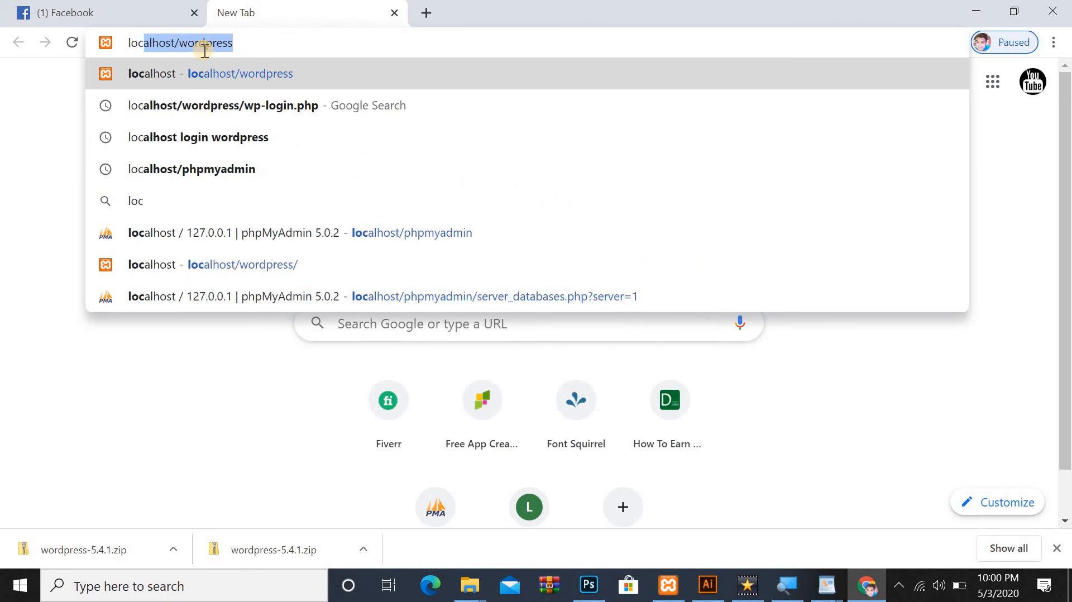
{"action": "type", "text": "al"}
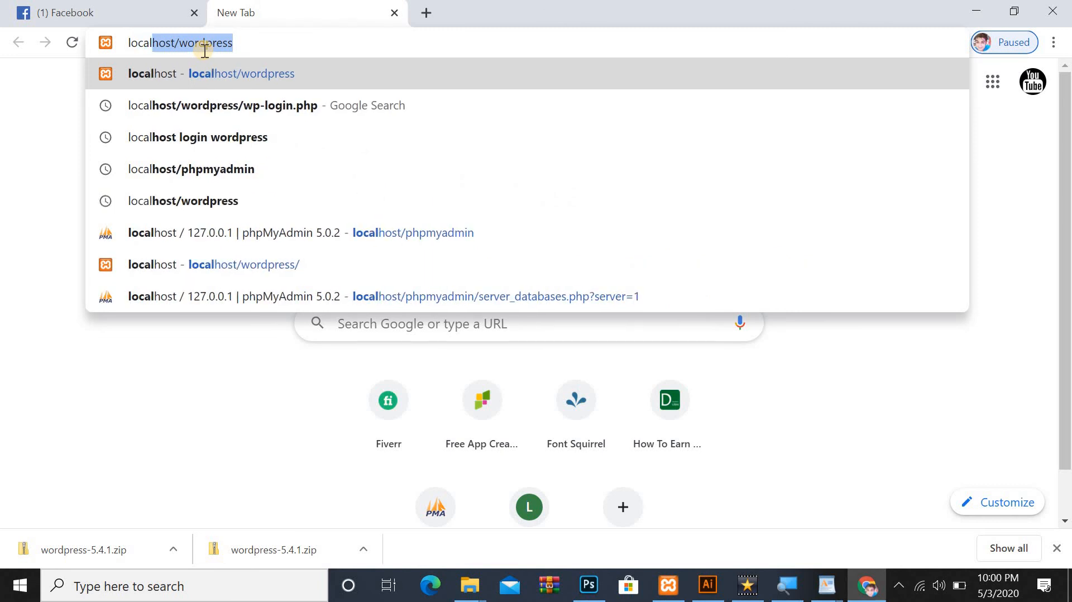
{"action": "type", "text": "host/"}
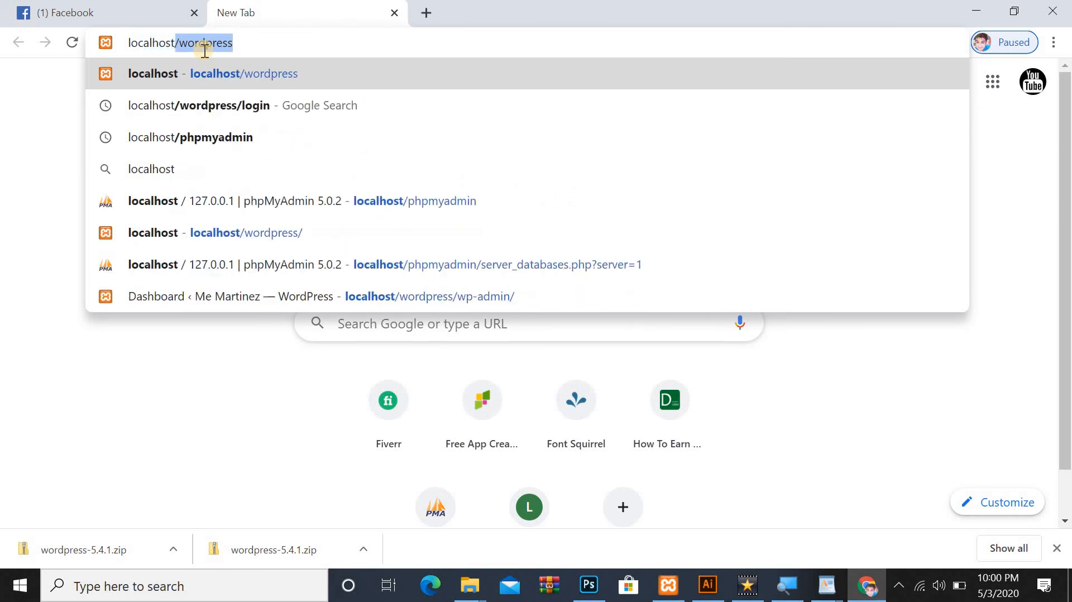
{"action": "type", "text": "."}
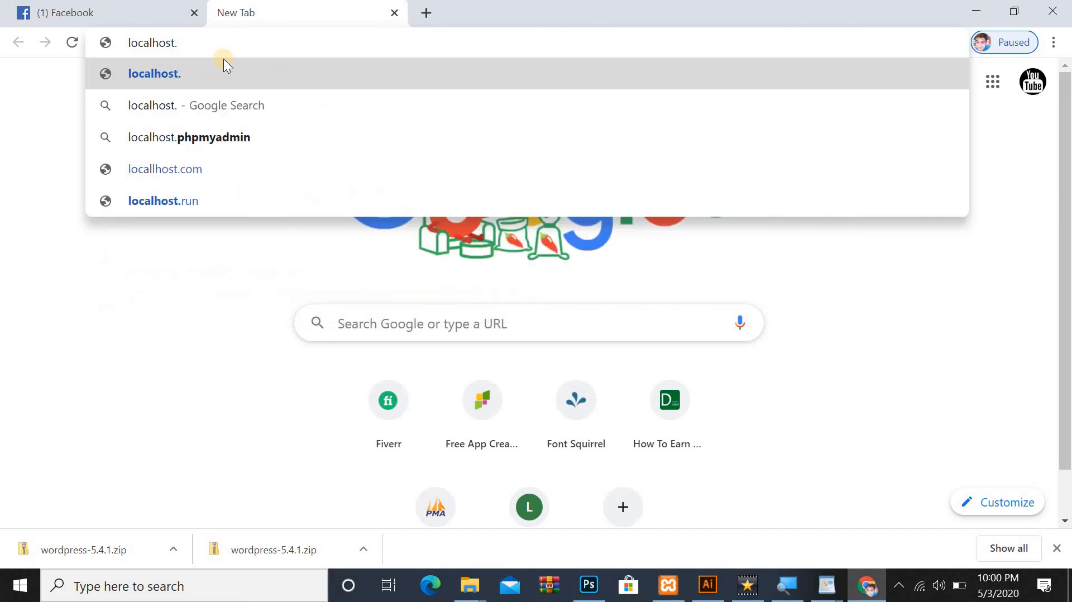
{"action": "type", "text": "word"}
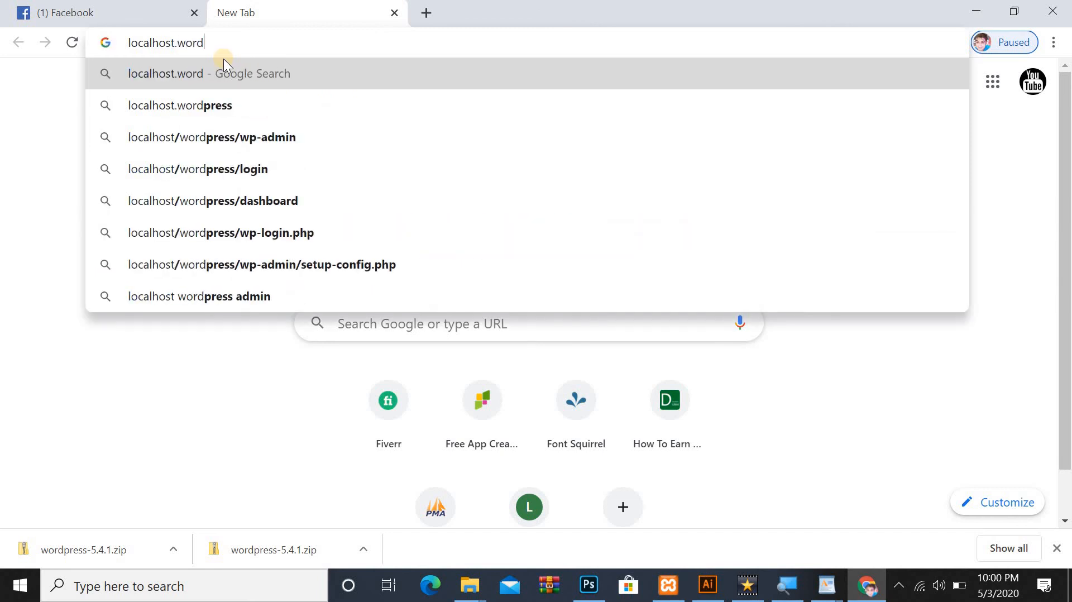
{"action": "type", "text": "pree"}
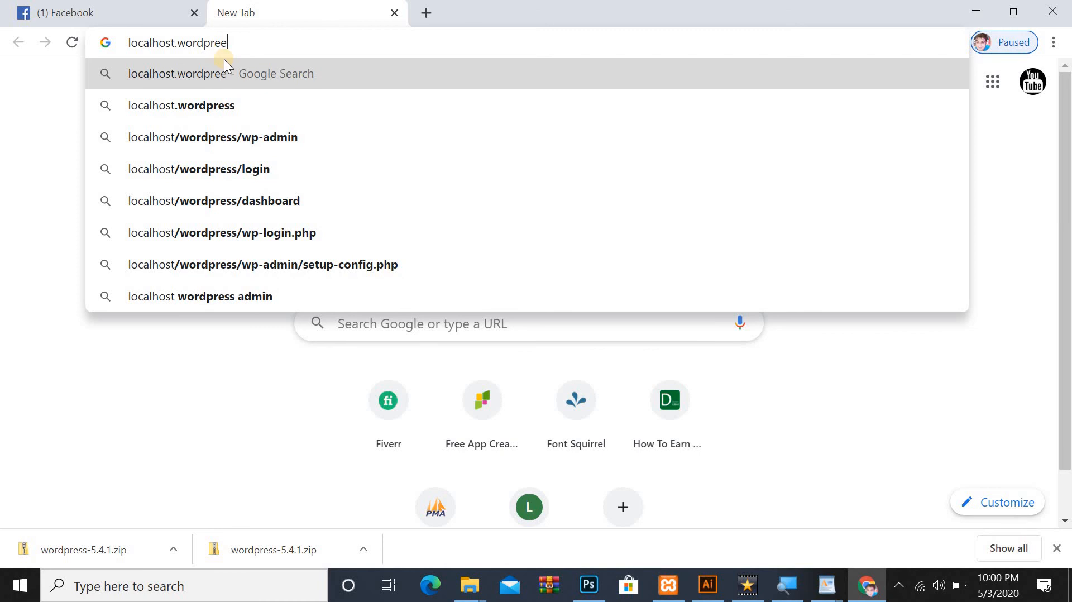
{"action": "key", "text": "BackSpace"}
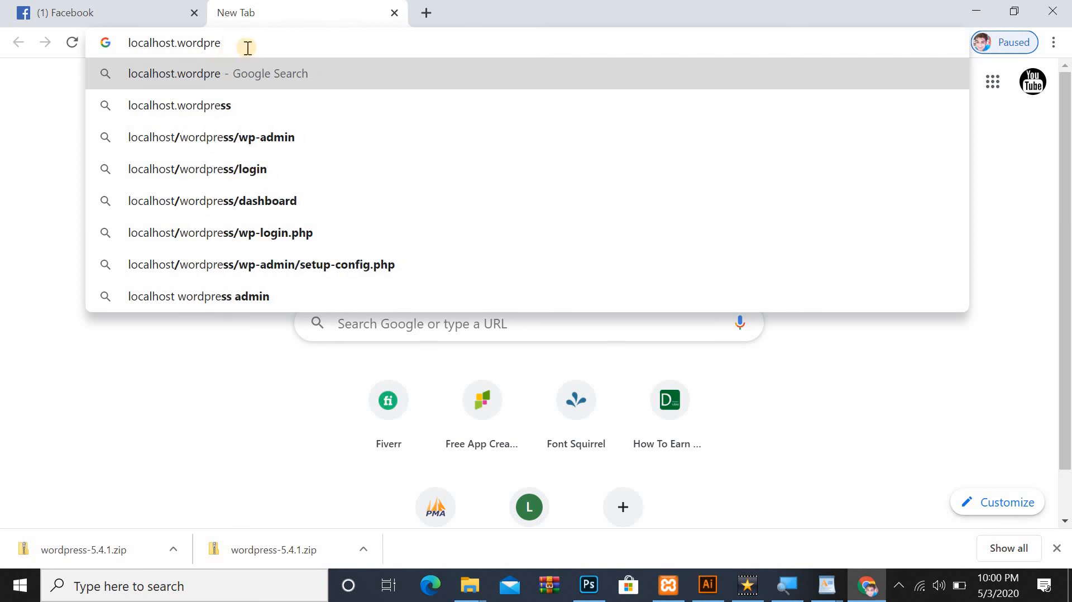
{"action": "key", "text": "Return"}
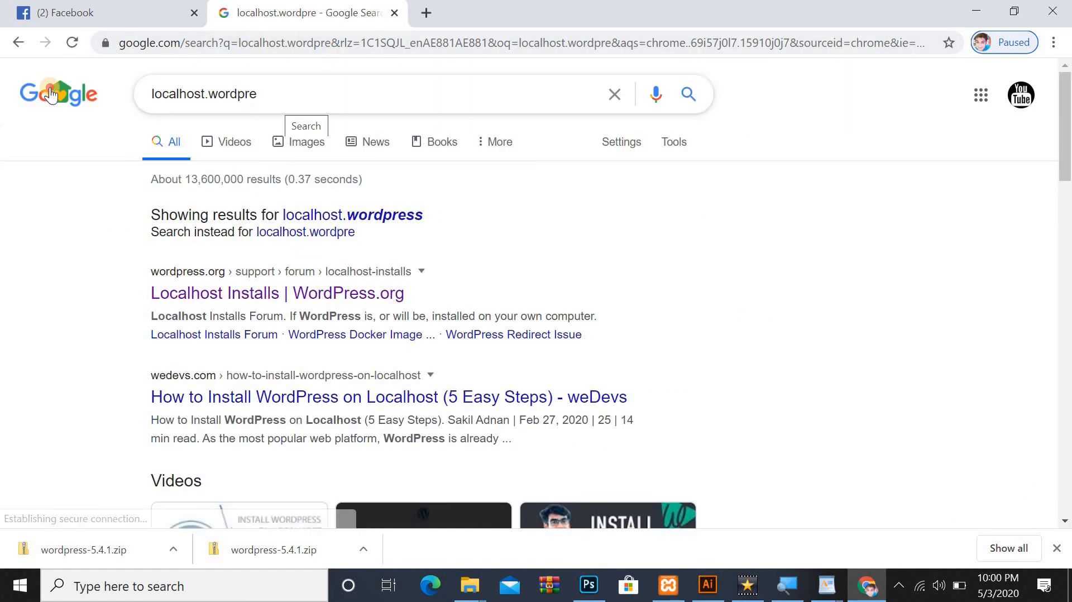
Replace the Google query with localhost/wordpress, run the search, and close the results tab.
{"action": "left_click_drag", "start_coordinate": [278, 98], "coordinate": [50, 89]}
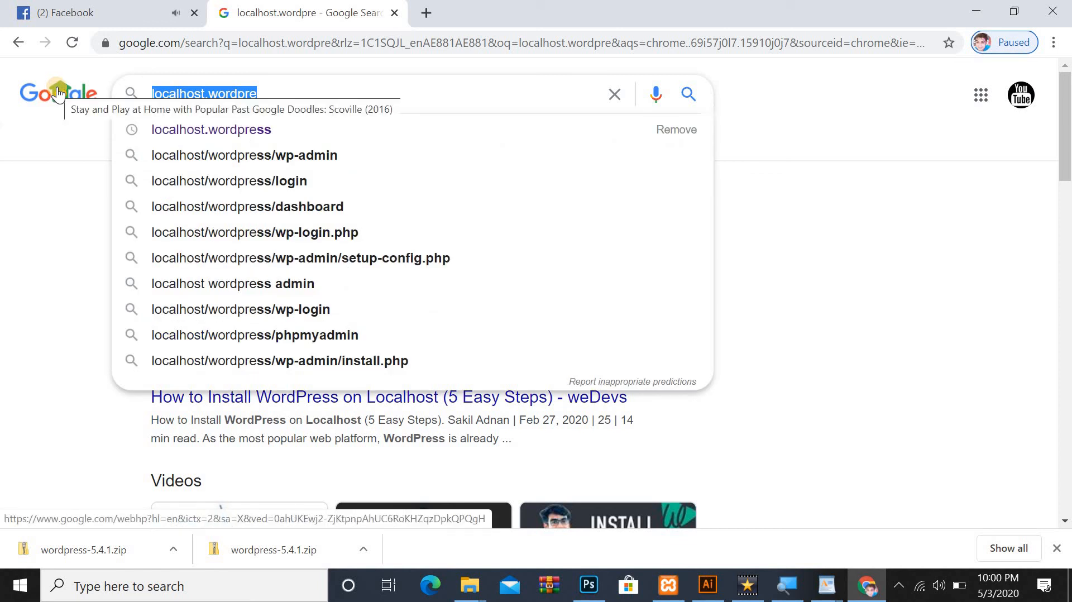
{"action": "type", "text": "local"}
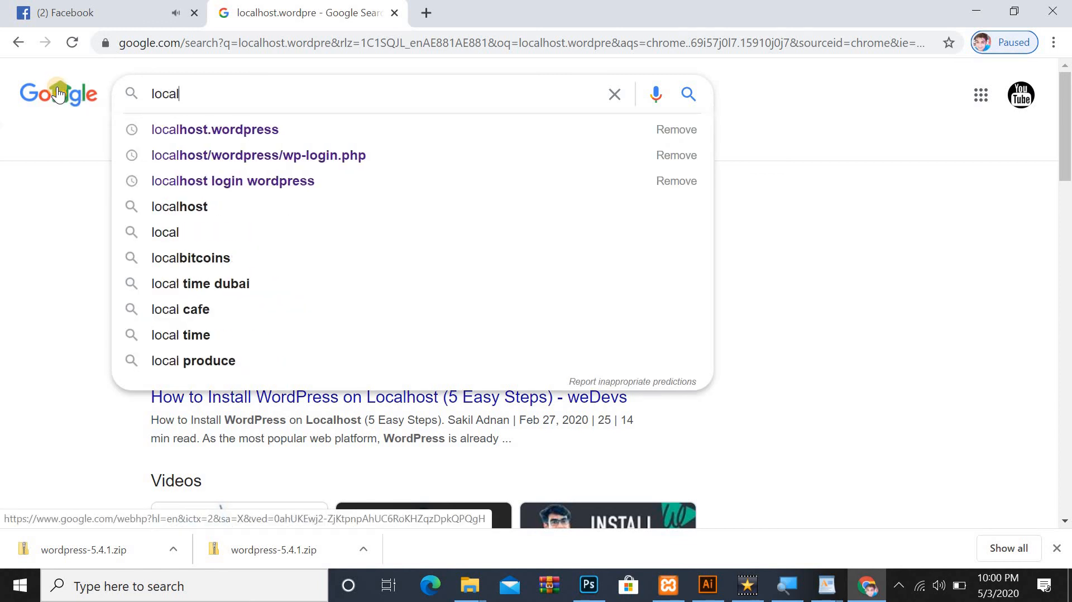
{"action": "type", "text": "hos"}
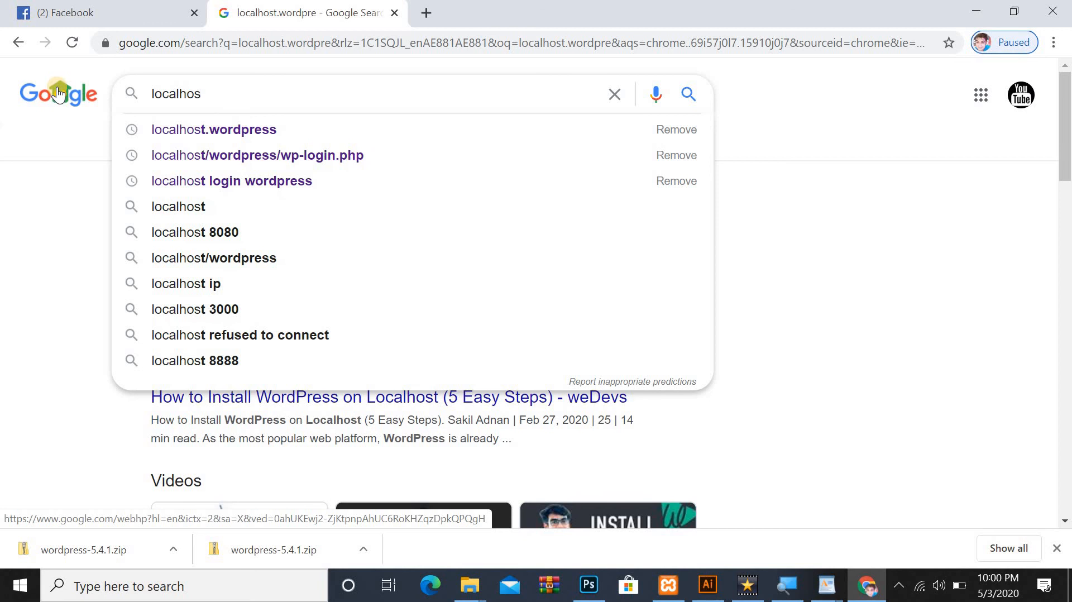
{"action": "type", "text": "t/"}
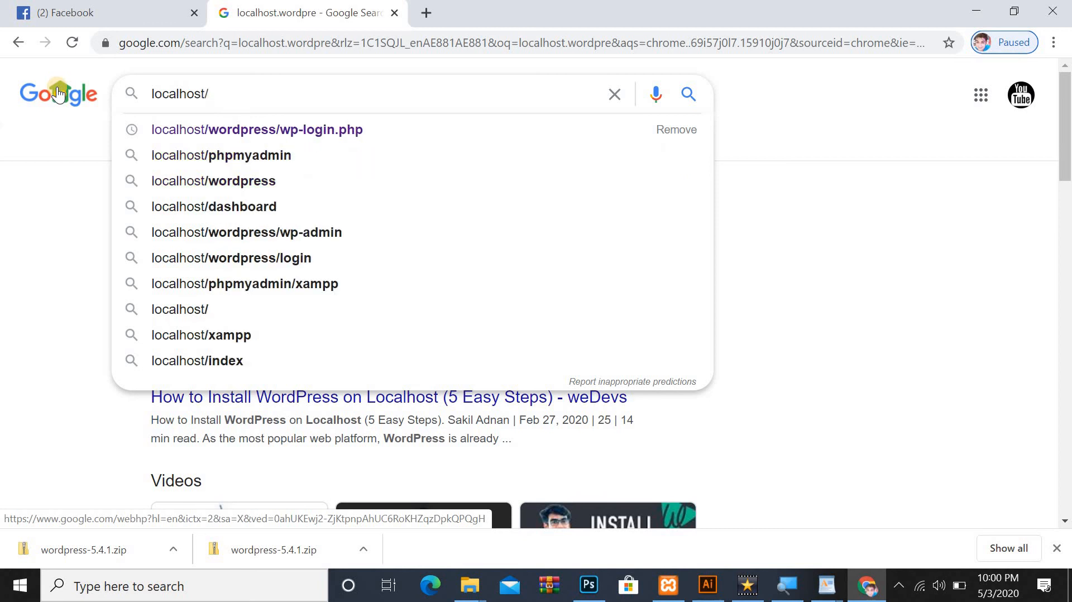
{"action": "type", "text": "word"}
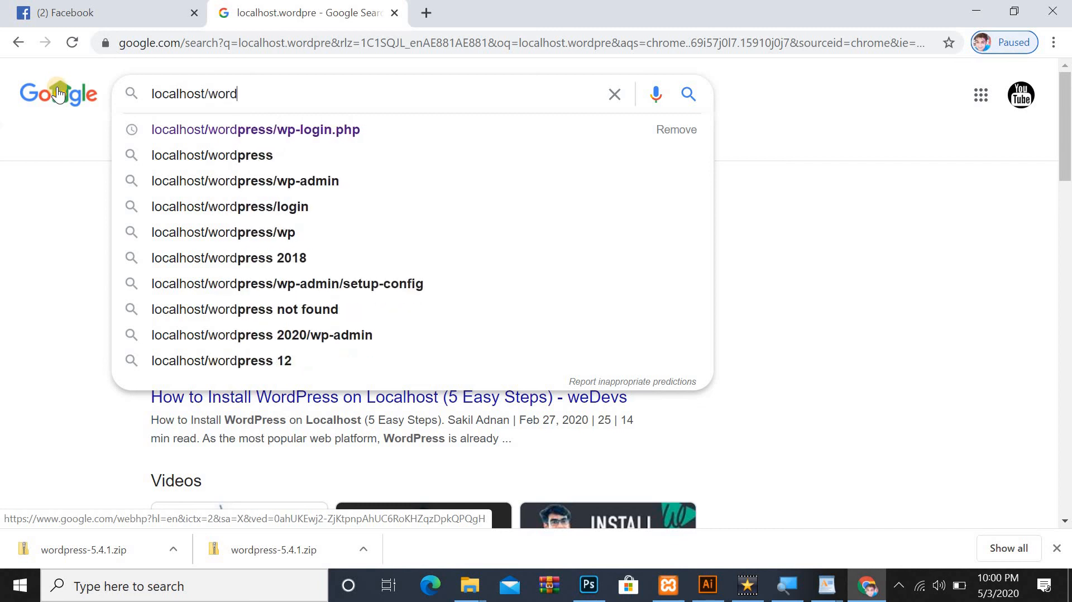
{"action": "type", "text": "press"}
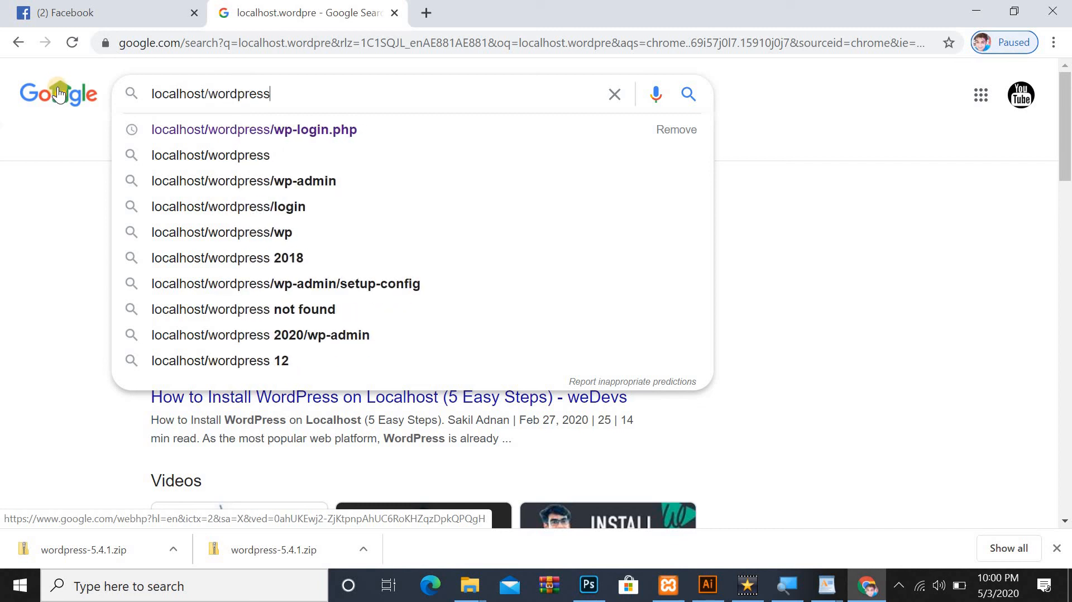
{"action": "key", "text": "Return"}
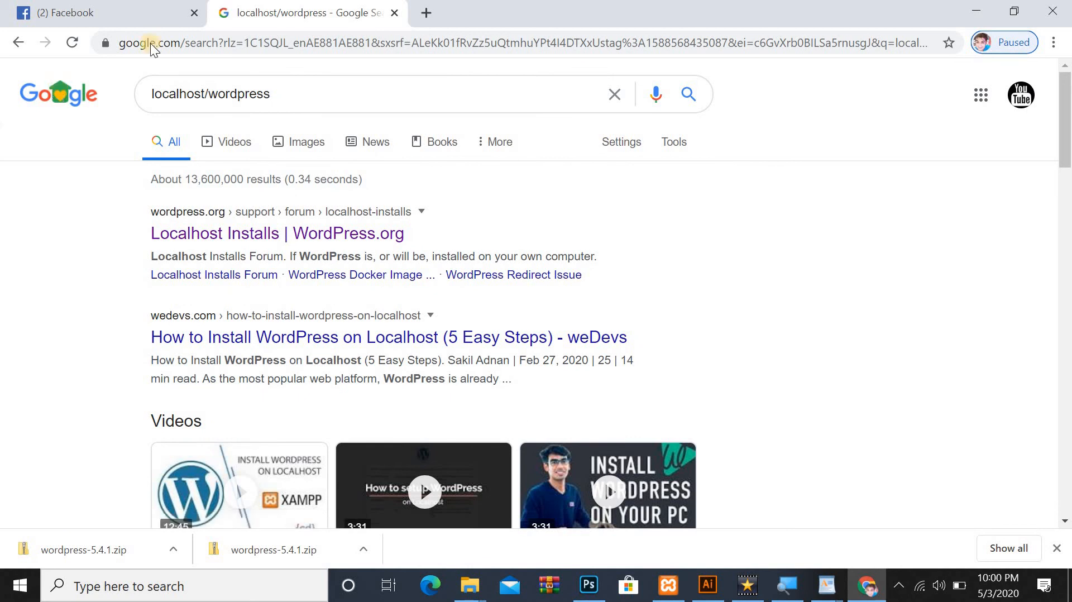
{"action": "left_click", "coordinate": [393, 13]}
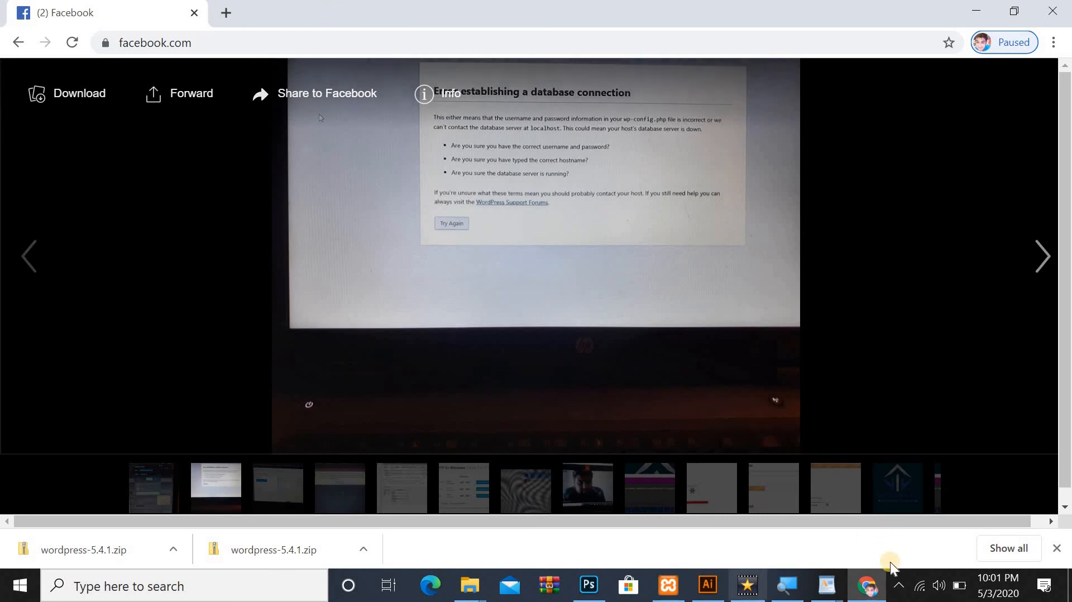
Switch to the WordPad instructions, try to open their localhost/wordpree link in the browser, and close that browser window.
{"action": "left_click", "coordinate": [862, 547]}
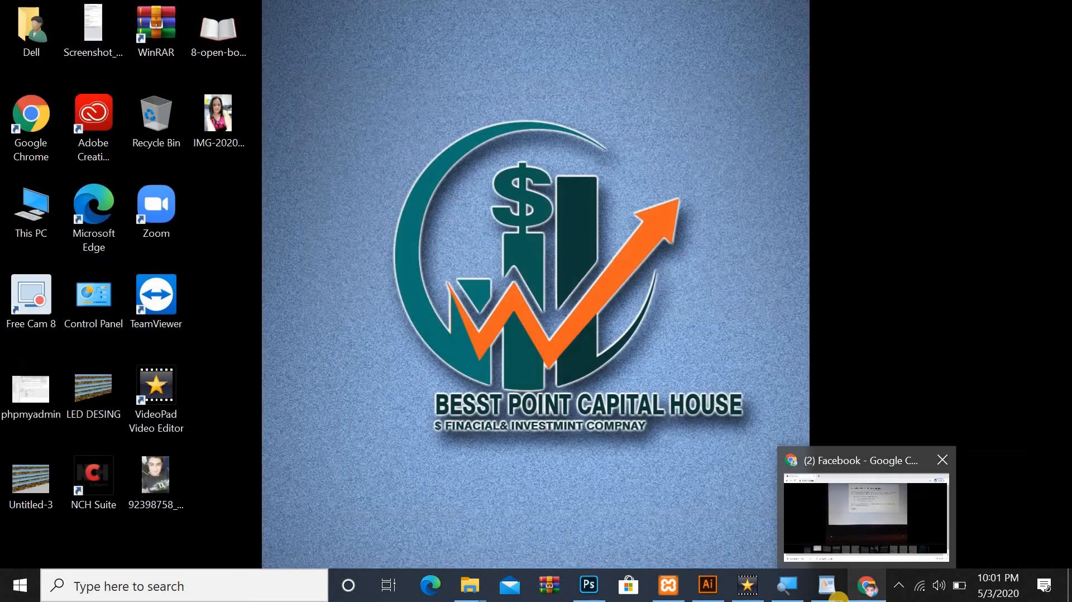
{"action": "mouse_move", "coordinate": [826, 585]}
{"action": "left_click", "coordinate": [893, 535]}
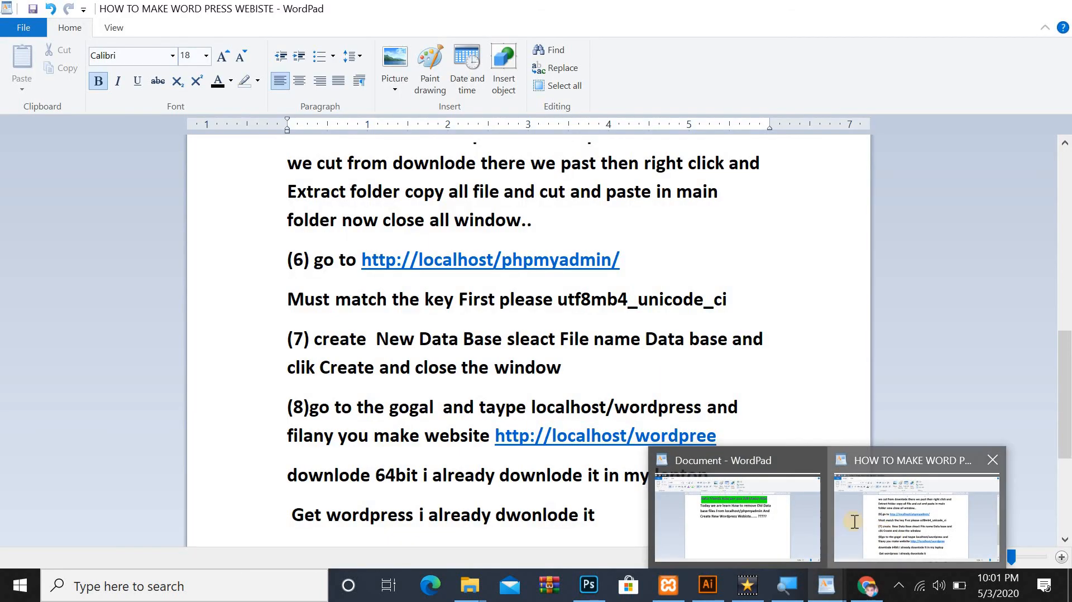
{"action": "left_click", "coordinate": [631, 440]}
{"action": "left_click", "coordinate": [531, 331]}
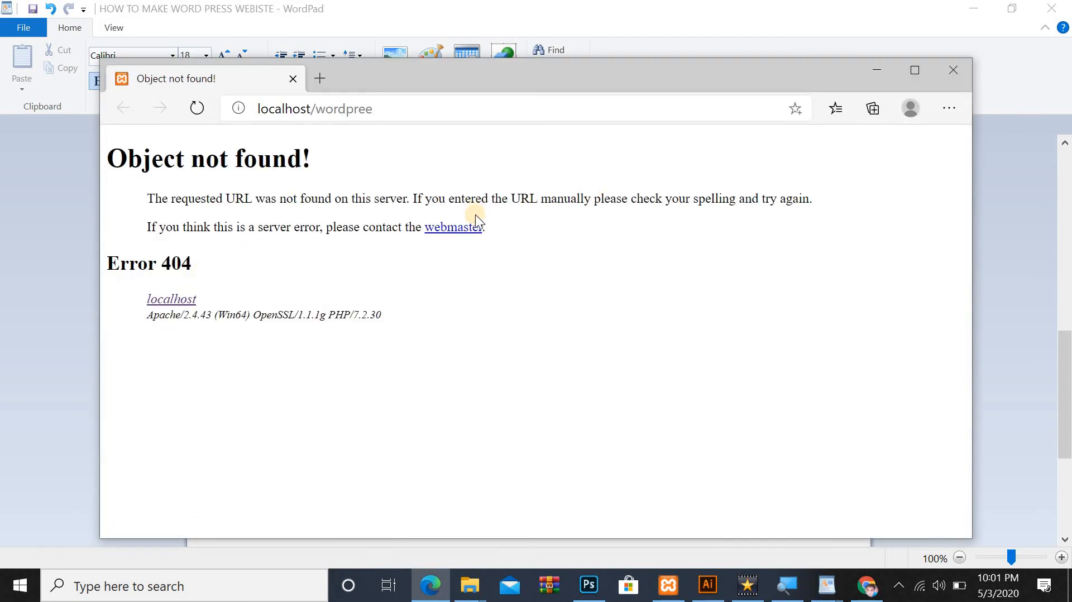
{"action": "left_click", "coordinate": [947, 73]}
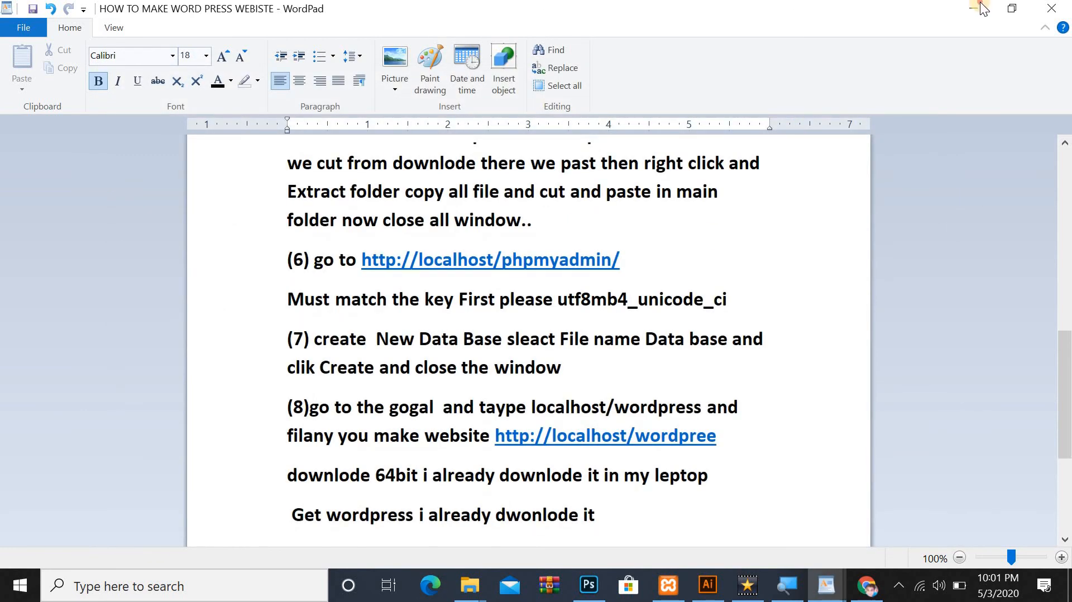
{"action": "left_click", "coordinate": [981, 8]}
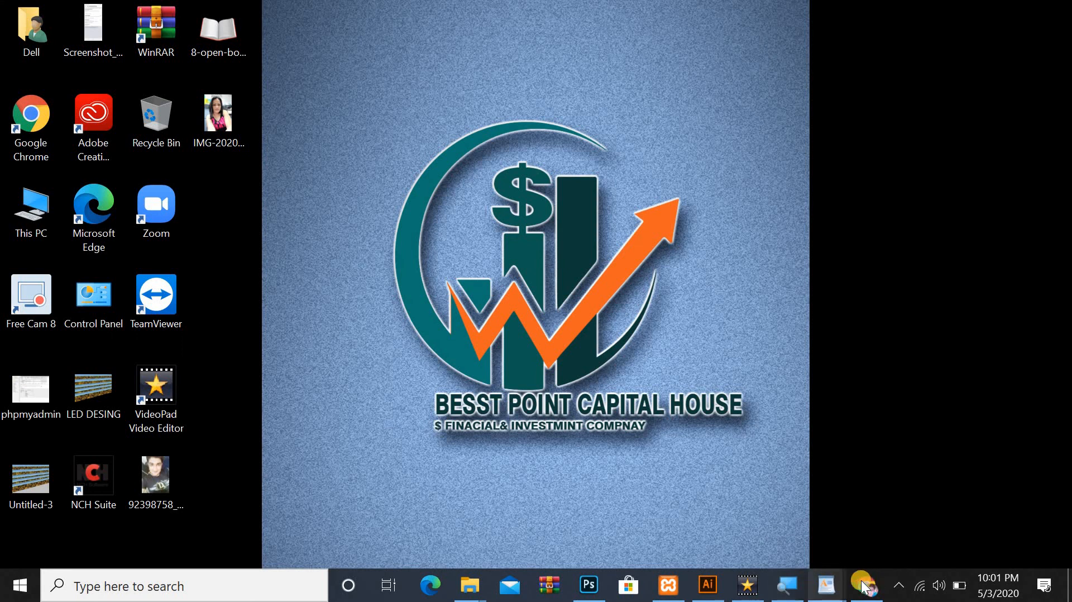
Switch to Chrome and try to open the local site as localhost.wordpress in a new tab.
{"action": "left_click", "coordinate": [864, 586]}
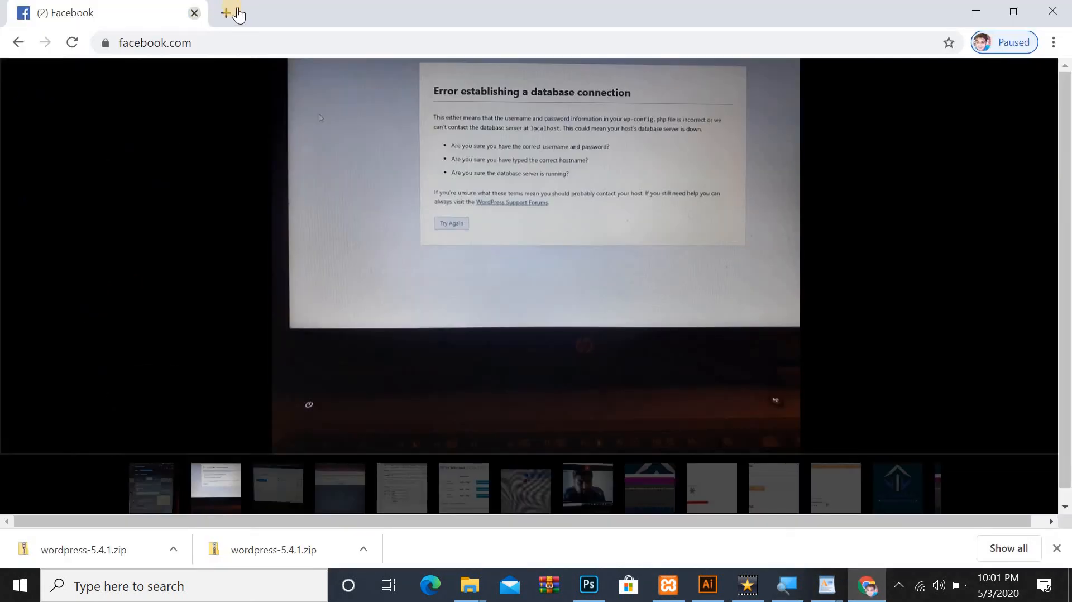
{"action": "left_click", "coordinate": [210, 14]}
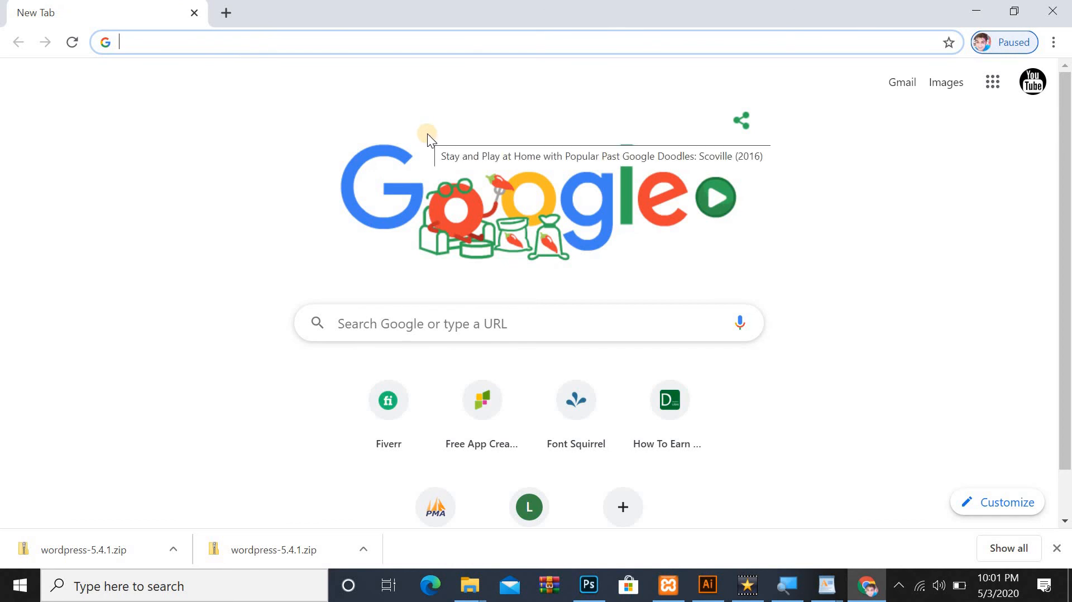
{"action": "type", "text": "local"}
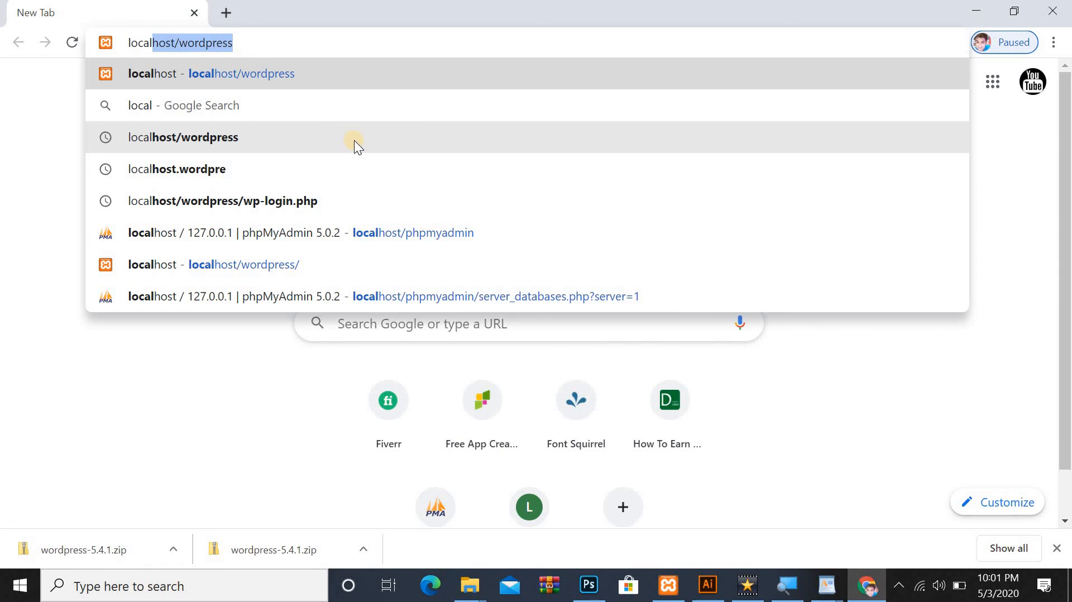
{"action": "type", "text": "host/"}
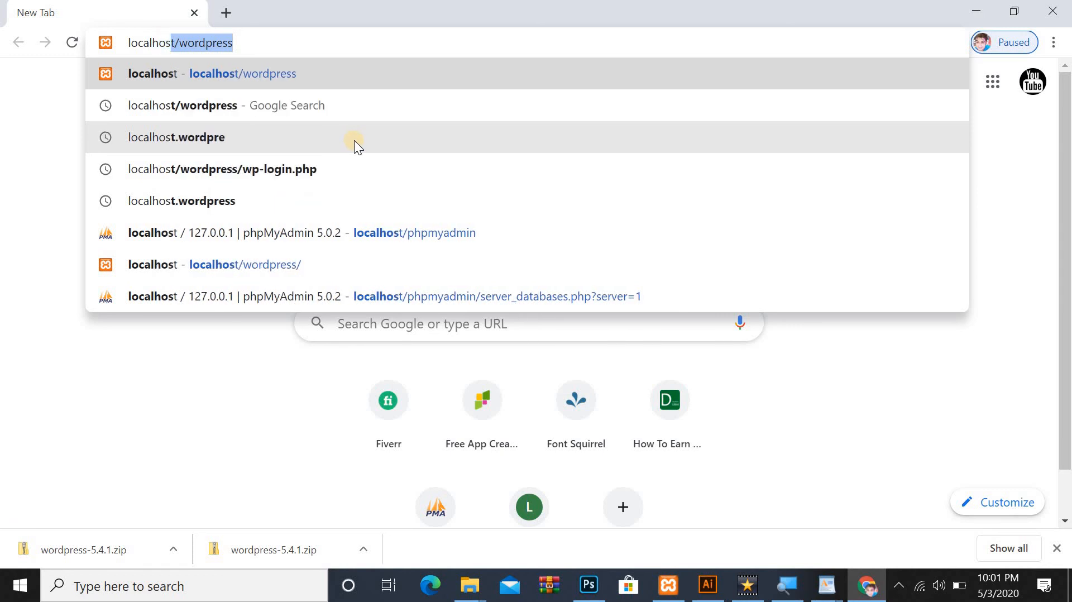
{"action": "key", "text": "BackSpace"}
{"action": "key", "text": "BackSpace"}
{"action": "type", "text": "."}
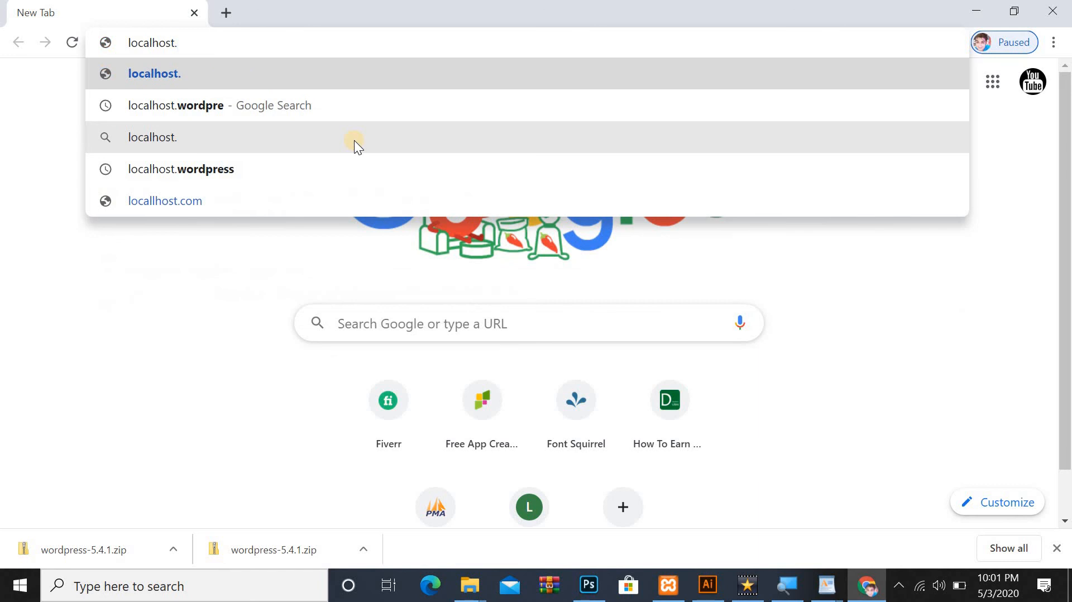
{"action": "type", "text": "wordpre"}
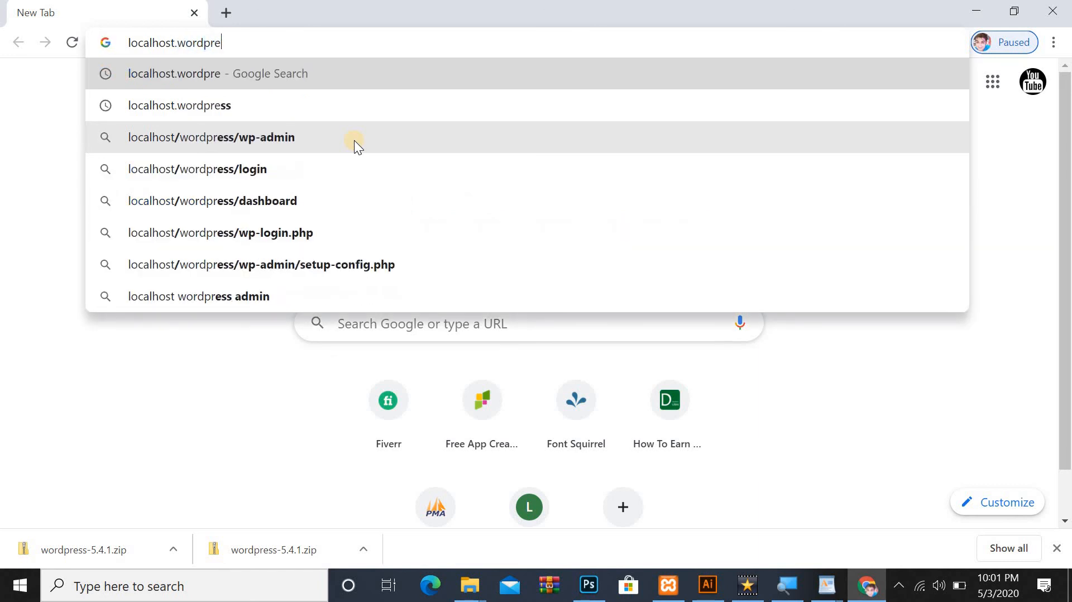
{"action": "type", "text": "ss"}
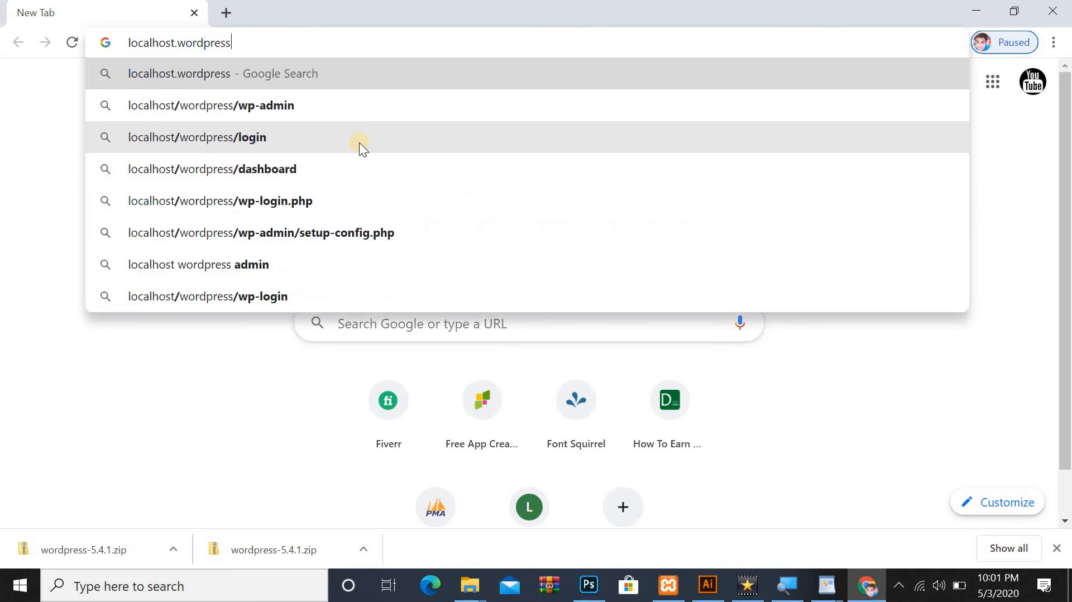
{"action": "key", "text": "Return"}
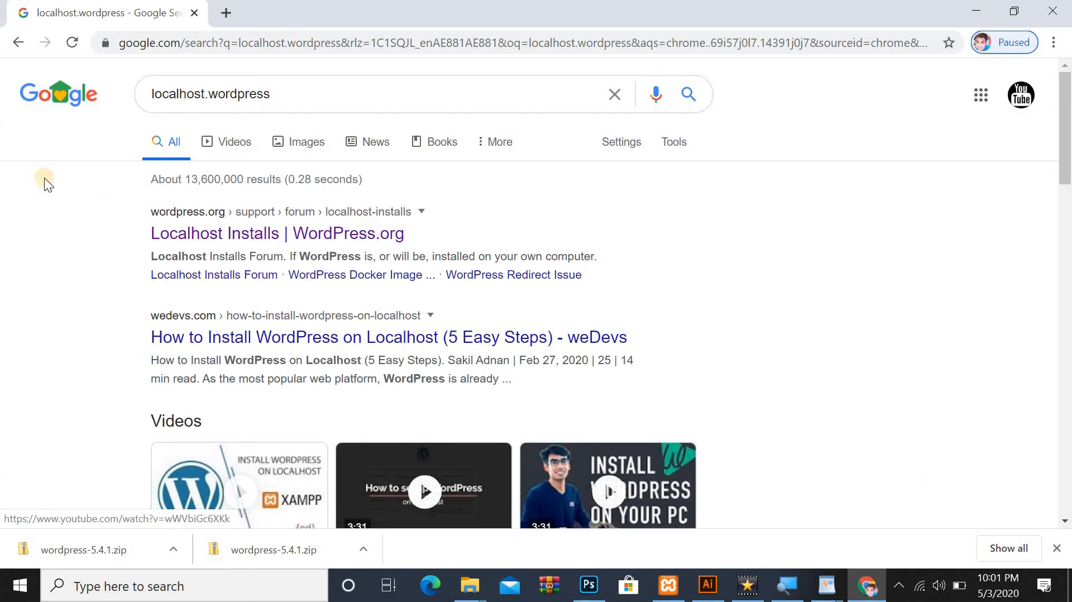
{"action": "left_click_drag", "start_coordinate": [275, 90], "coordinate": [147, 106]}
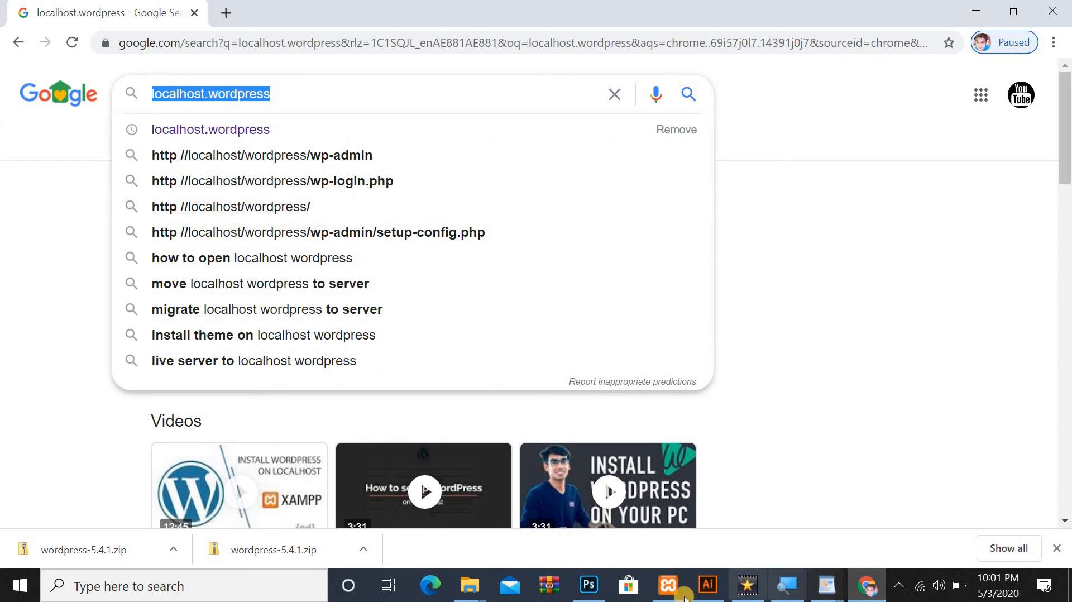
Switch to the WordPad instructions and open their localhost/phpmyadmin link, approving the request to open it.
{"action": "mouse_move", "coordinate": [826, 585]}
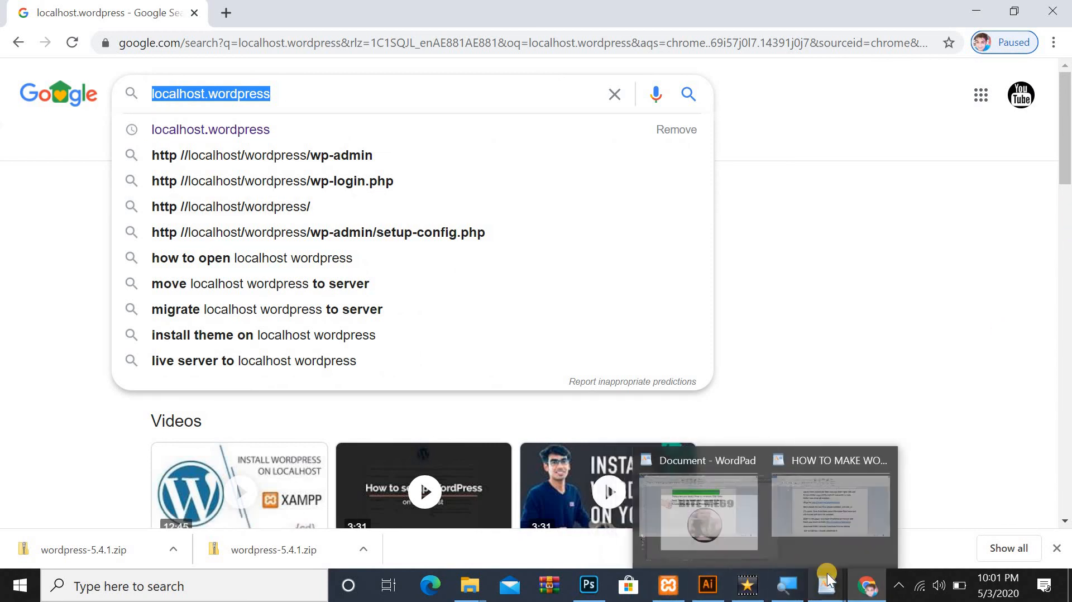
{"action": "left_click", "coordinate": [875, 500]}
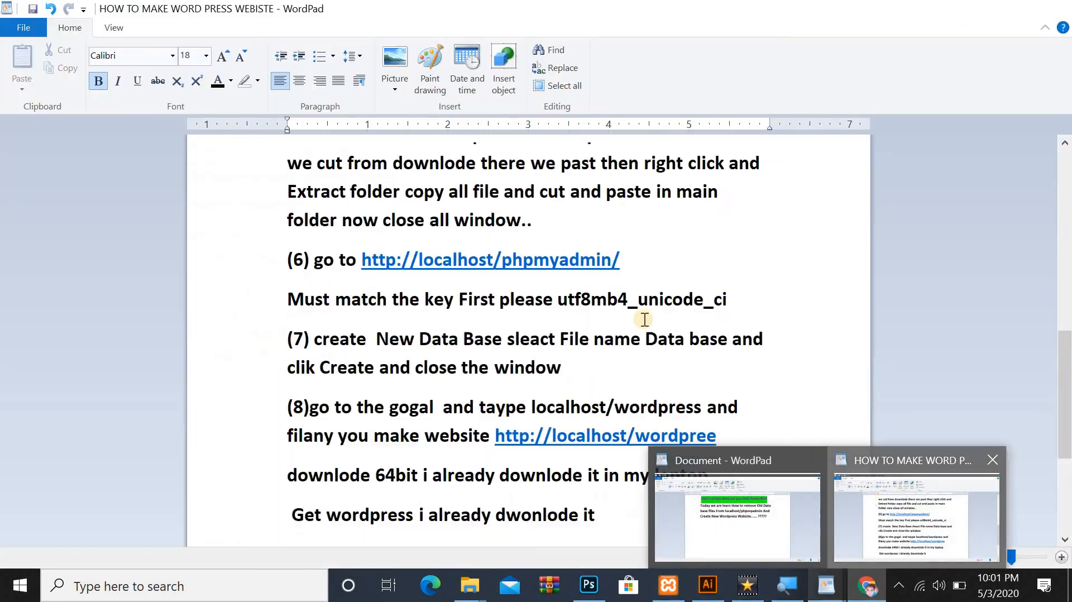
{"action": "left_click", "coordinate": [504, 262]}
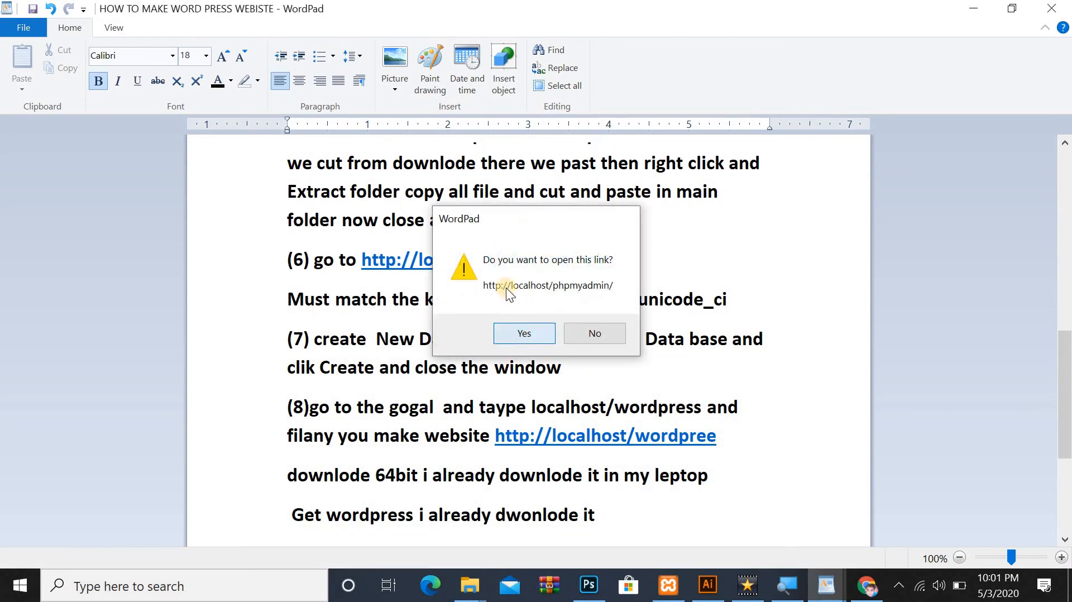
{"action": "key", "text": "Return"}
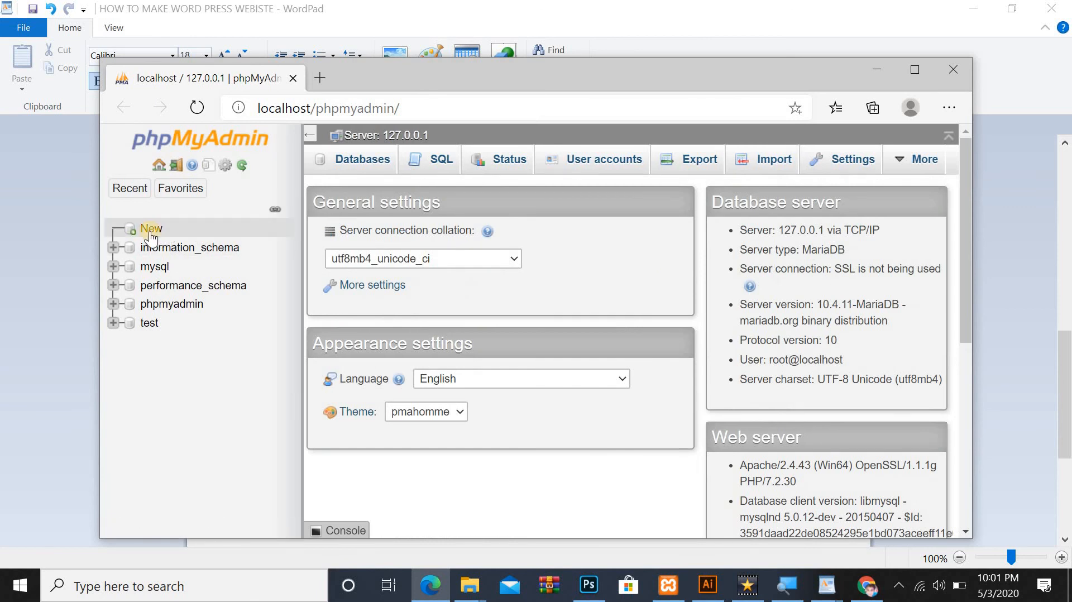
Create a new database named wordpress in phpMyAdmin and close the browser window.
{"action": "left_click", "coordinate": [149, 230]}
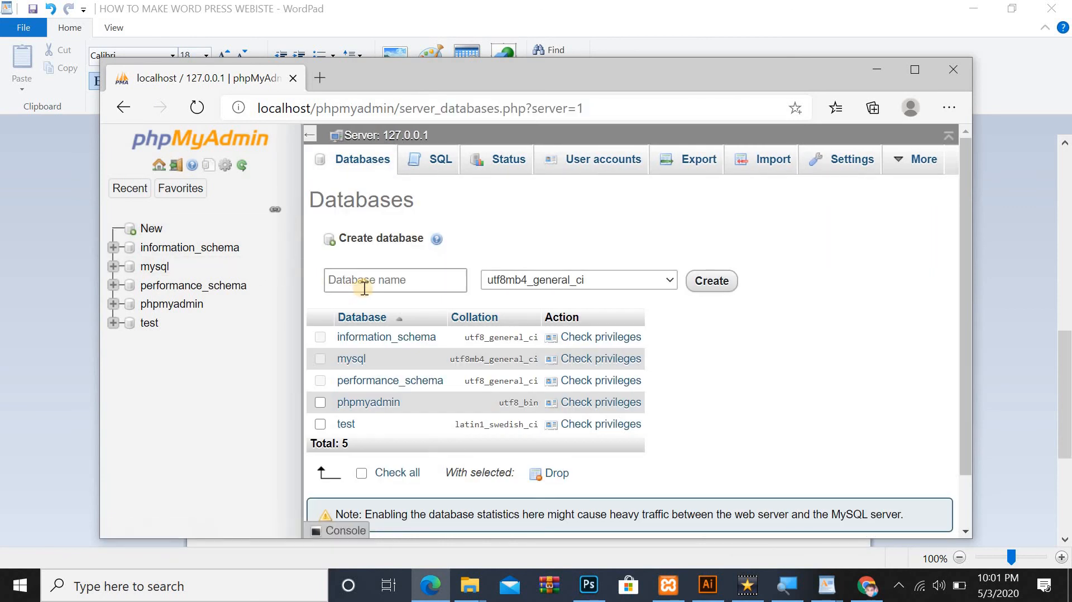
{"action": "left_click", "coordinate": [364, 283]}
{"action": "left_click", "coordinate": [390, 311]}
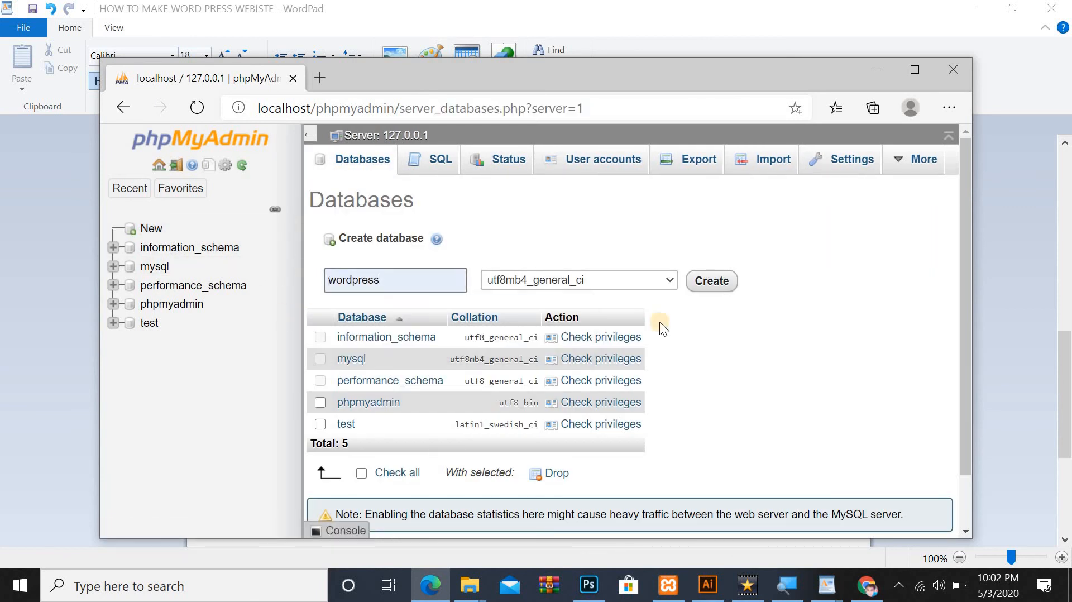
{"action": "left_click", "coordinate": [712, 281]}
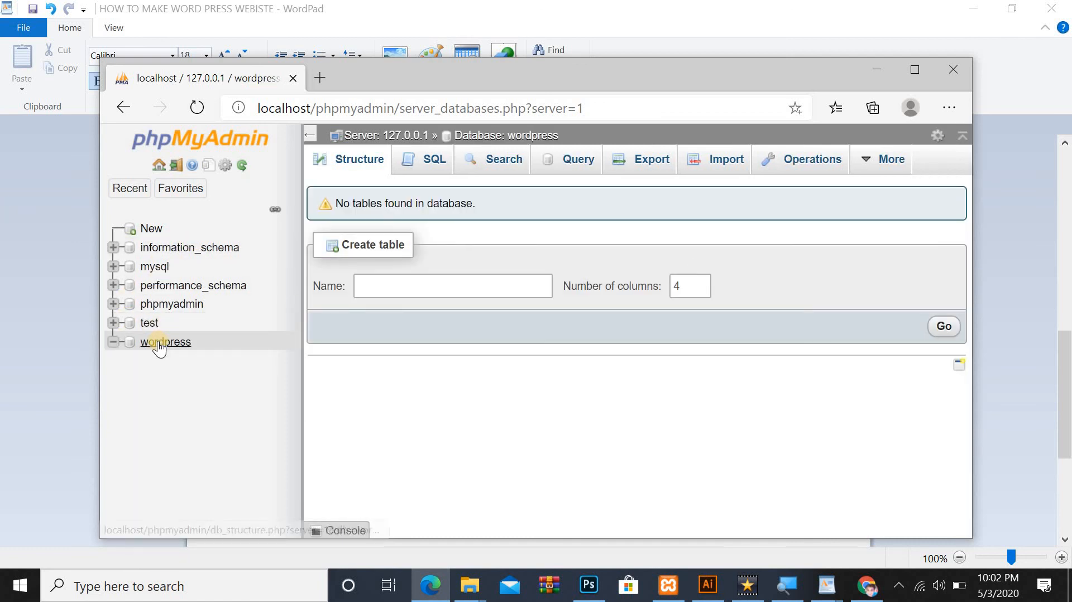
{"action": "left_click", "coordinate": [951, 75]}
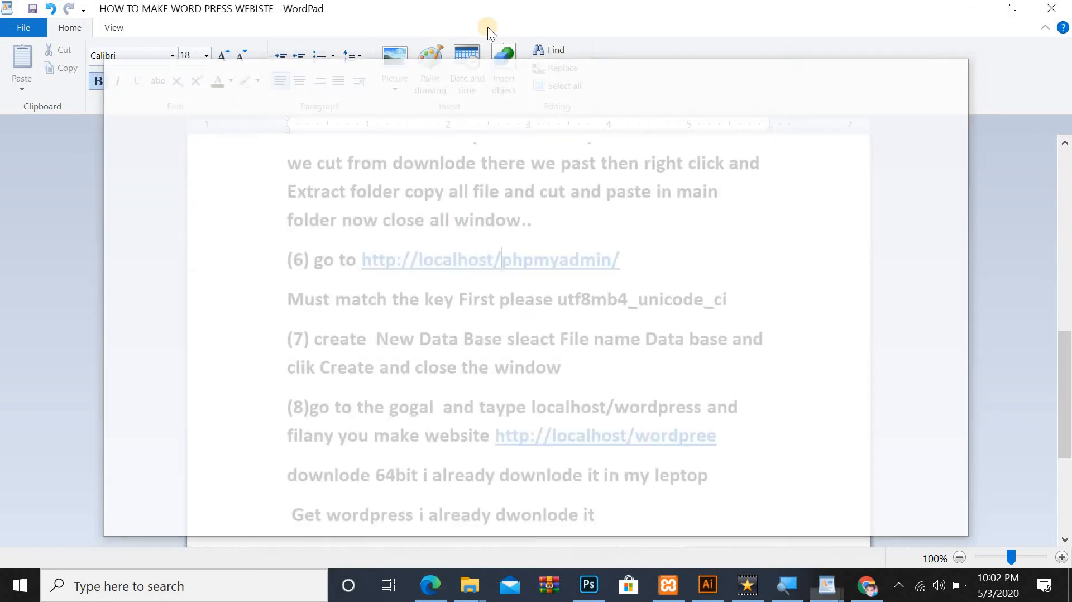
Try the localhost/wordpree link from the instructions again, close its browser window, and minimize WordPad to return to Chrome.
{"action": "left_click", "coordinate": [608, 438]}
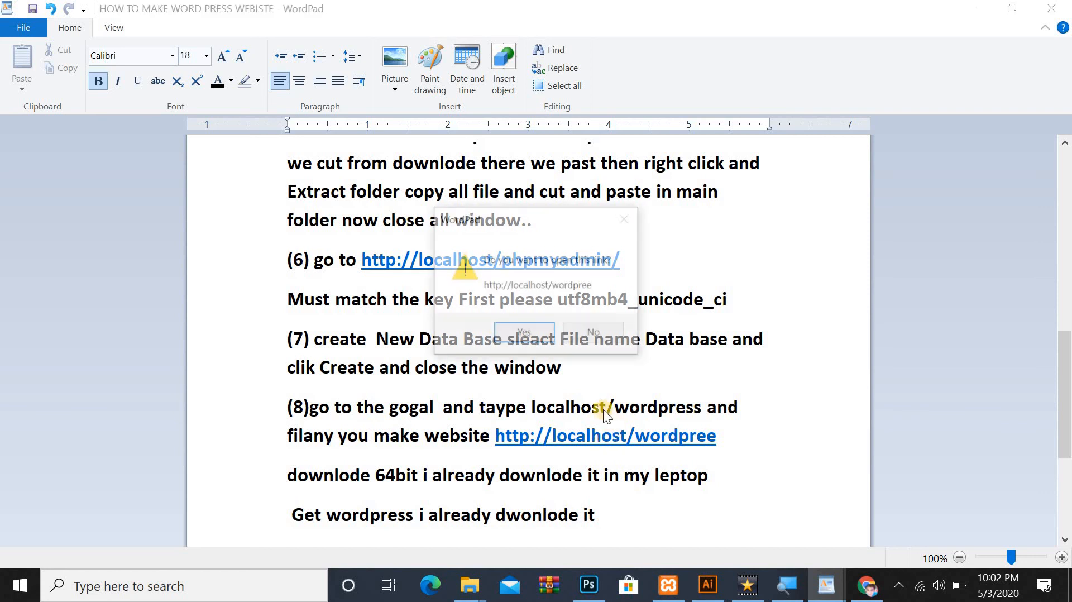
{"action": "left_click", "coordinate": [522, 334]}
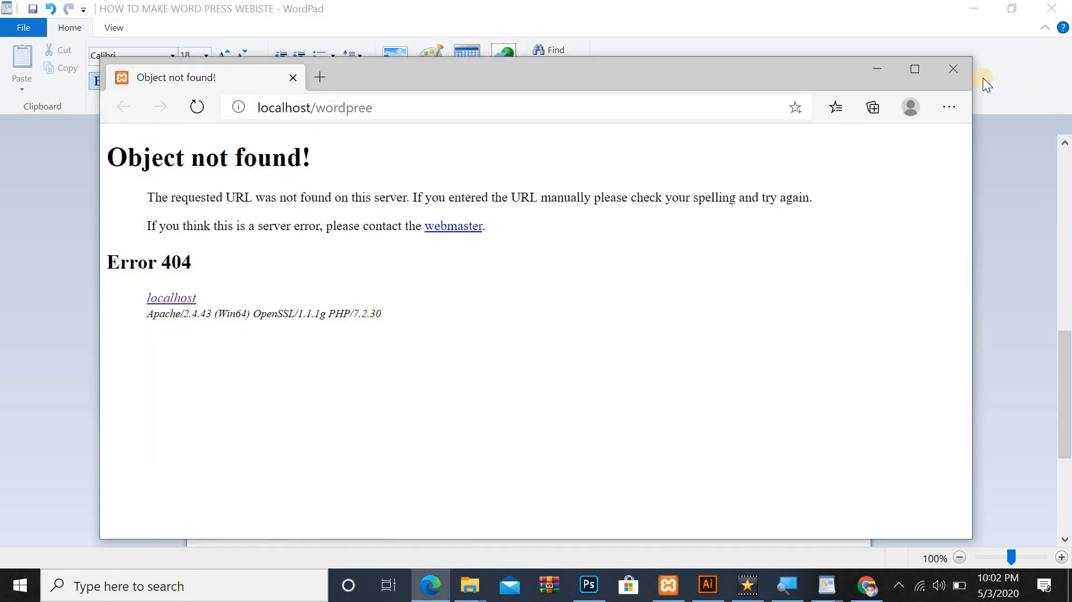
{"action": "left_click", "coordinate": [954, 70]}
{"action": "left_click", "coordinate": [979, 8]}
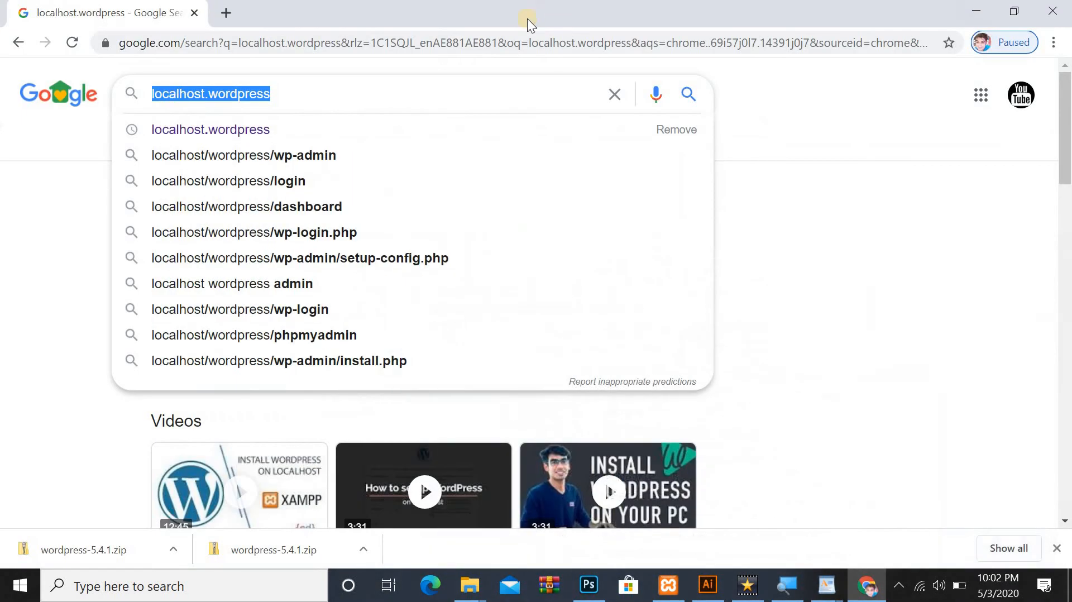
Rerun the Google search for localhost.wordpress and go back to the blank new tab page.
{"action": "left_click", "coordinate": [312, 91]}
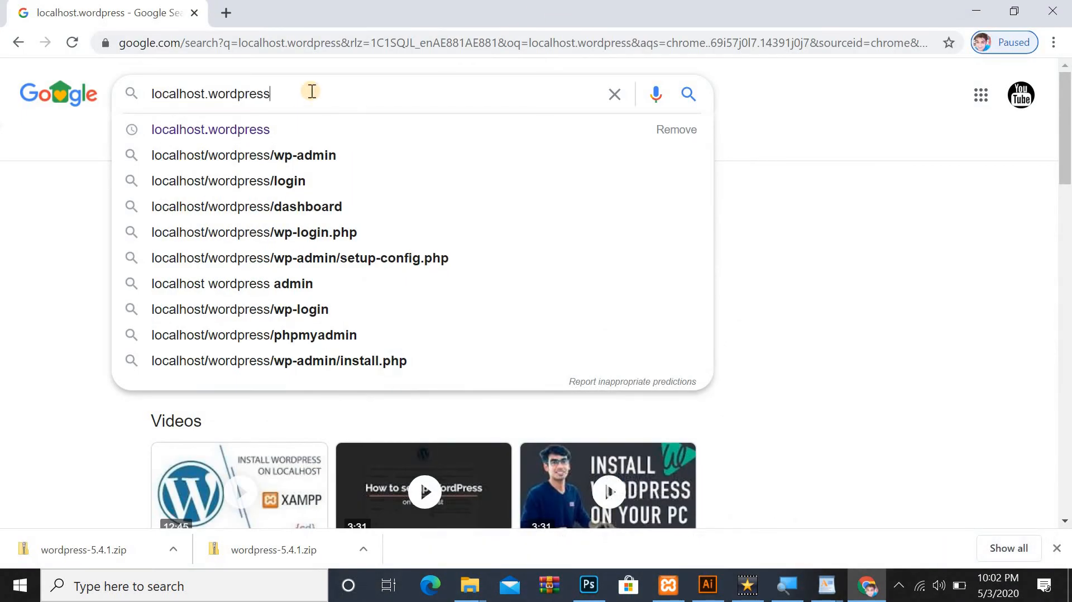
{"action": "key", "text": "Return"}
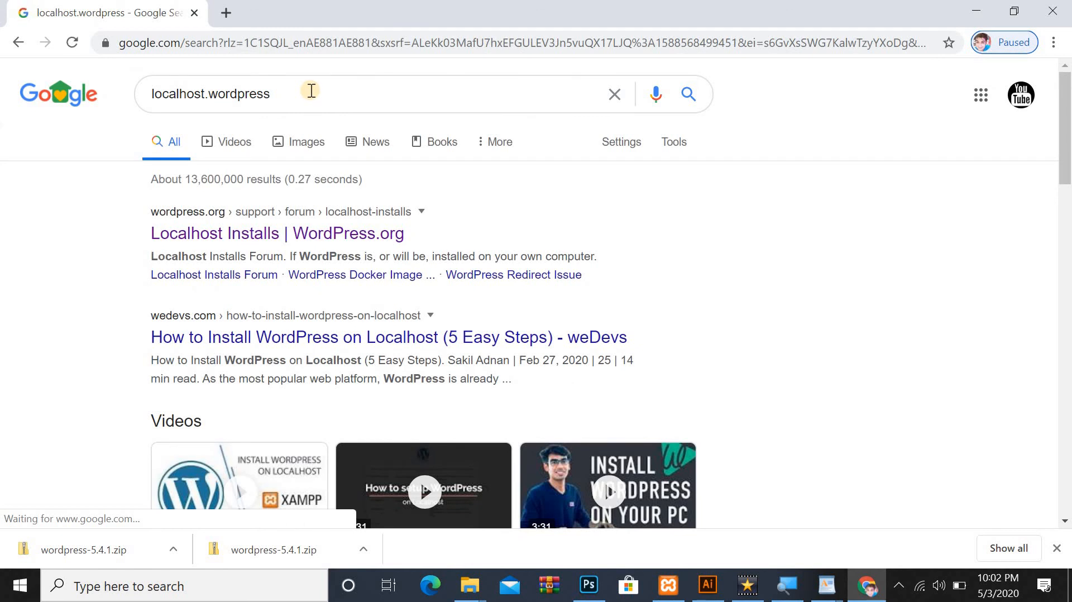
{"action": "triple_click", "coordinate": [312, 91]}
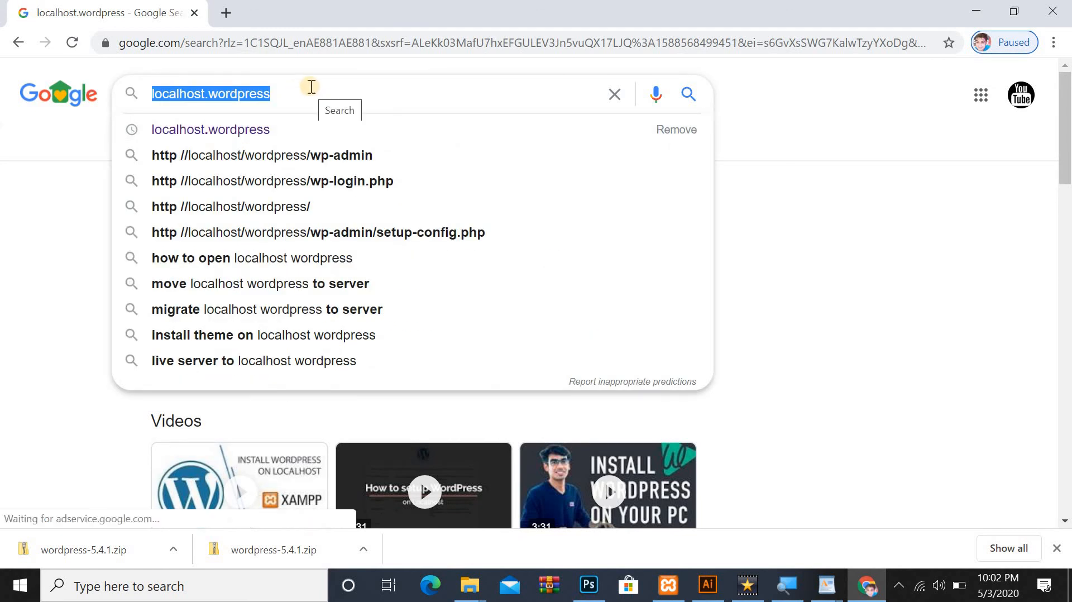
{"action": "left_click", "coordinate": [187, 45]}
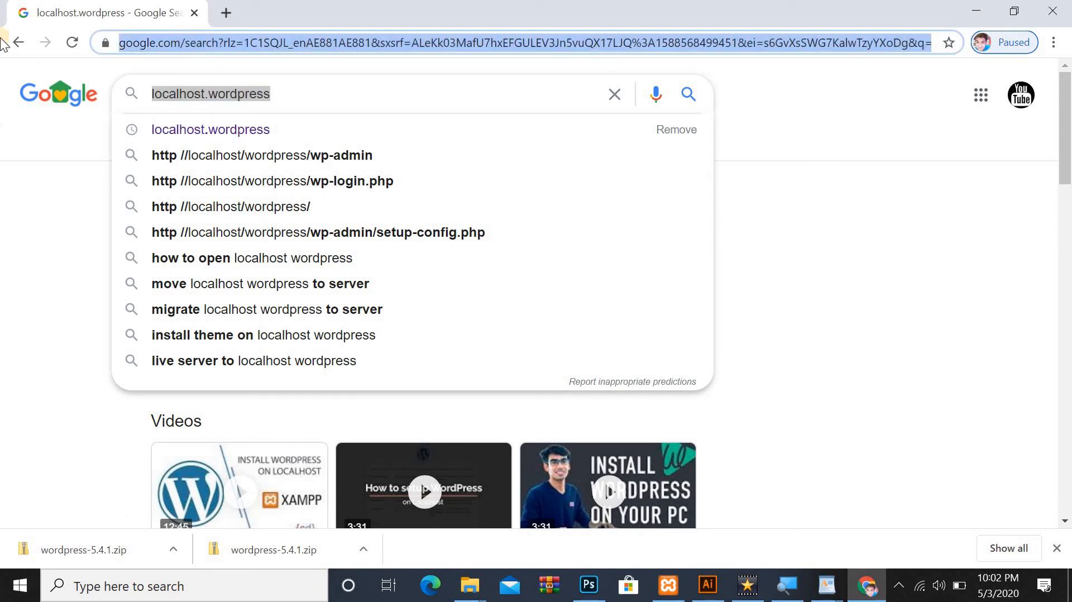
{"action": "left_click", "coordinate": [19, 39]}
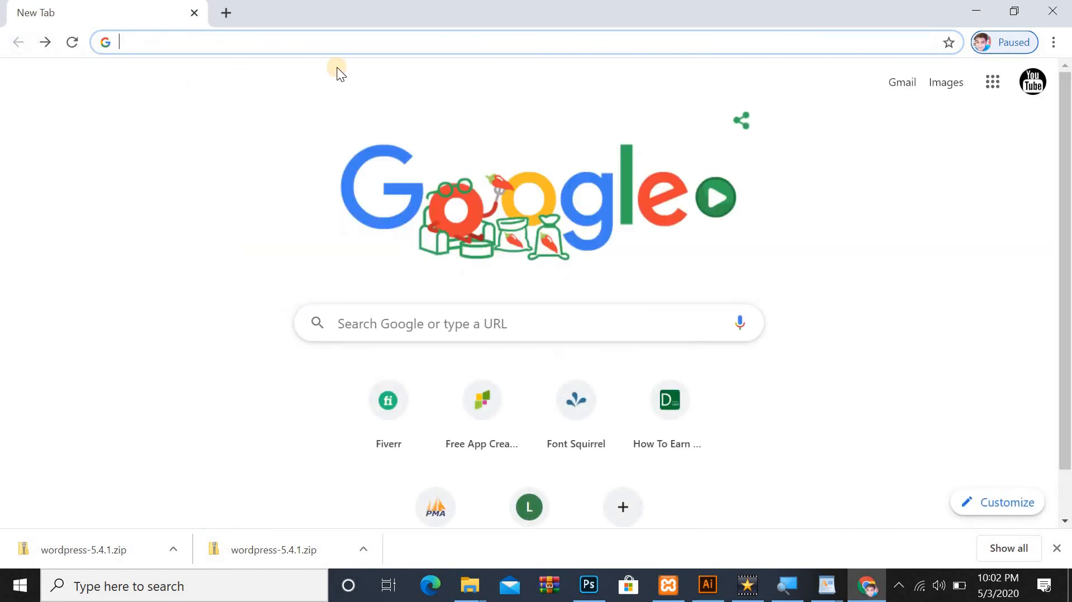
Load localhost/wordpress in the blank browser tab.
{"action": "type", "text": "local"}
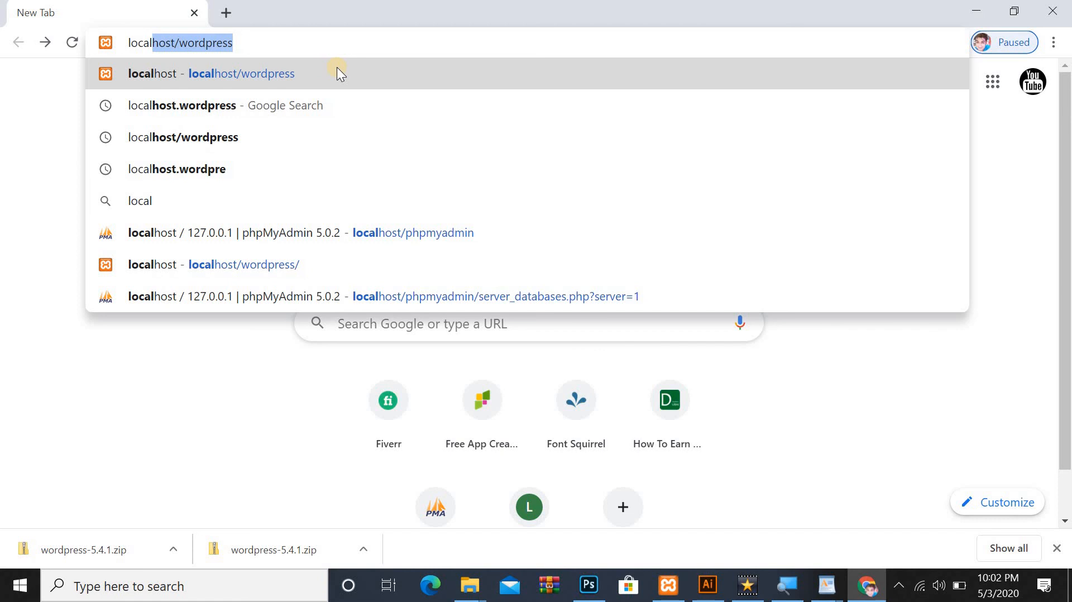
{"action": "type", "text": "host/"}
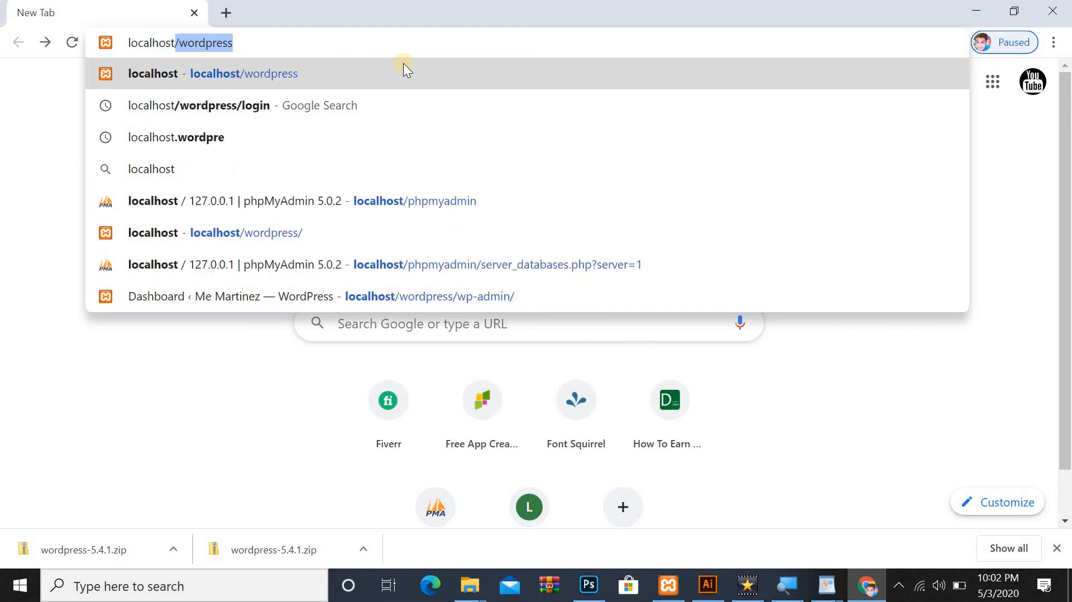
{"action": "type", "text": "wo"}
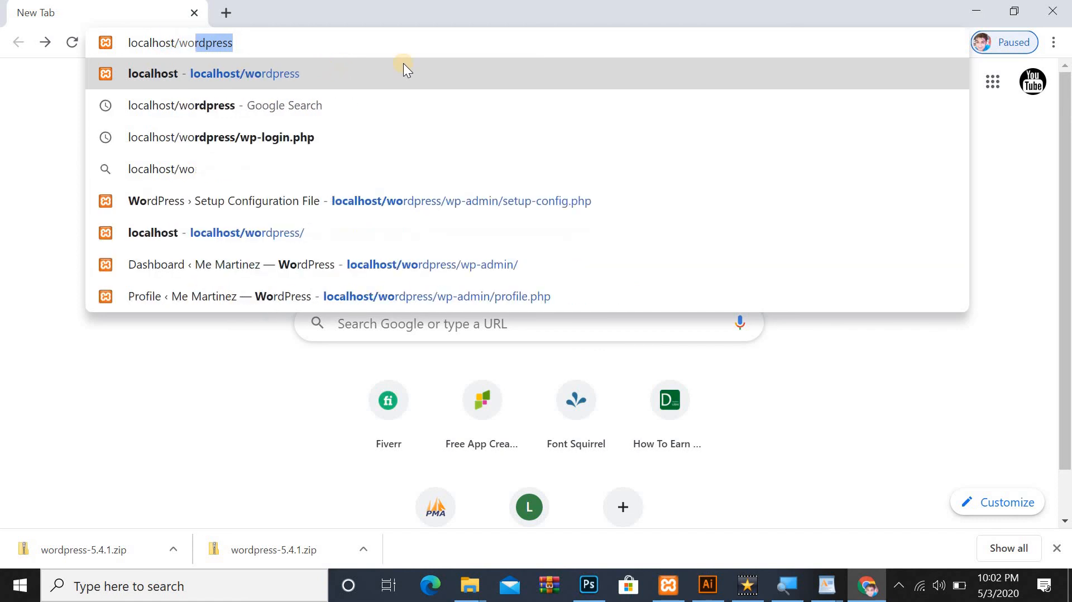
{"action": "type", "text": "rdpres"}
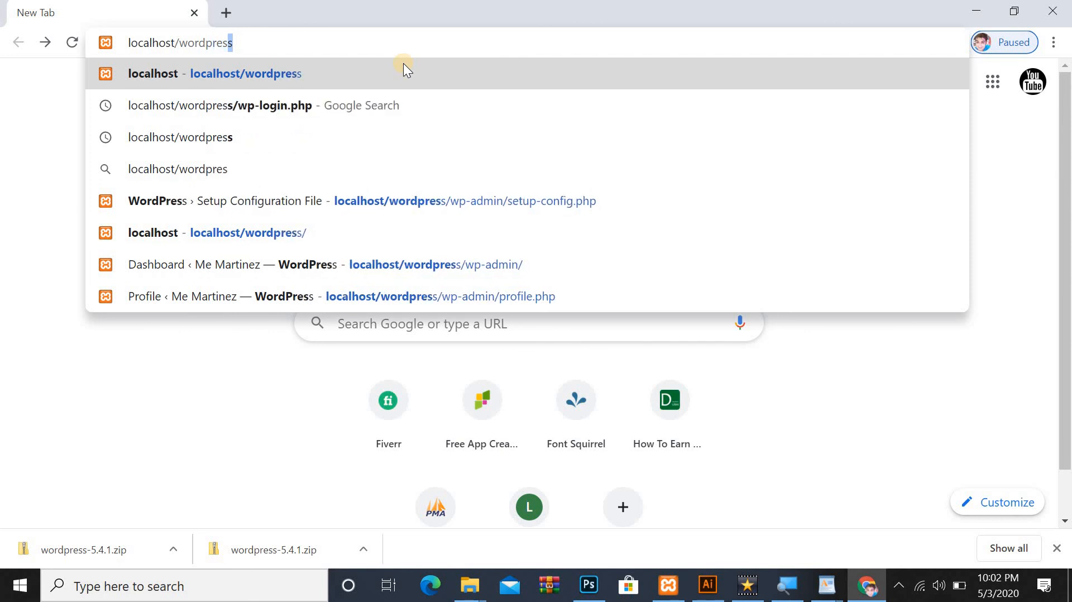
{"action": "type", "text": "s"}
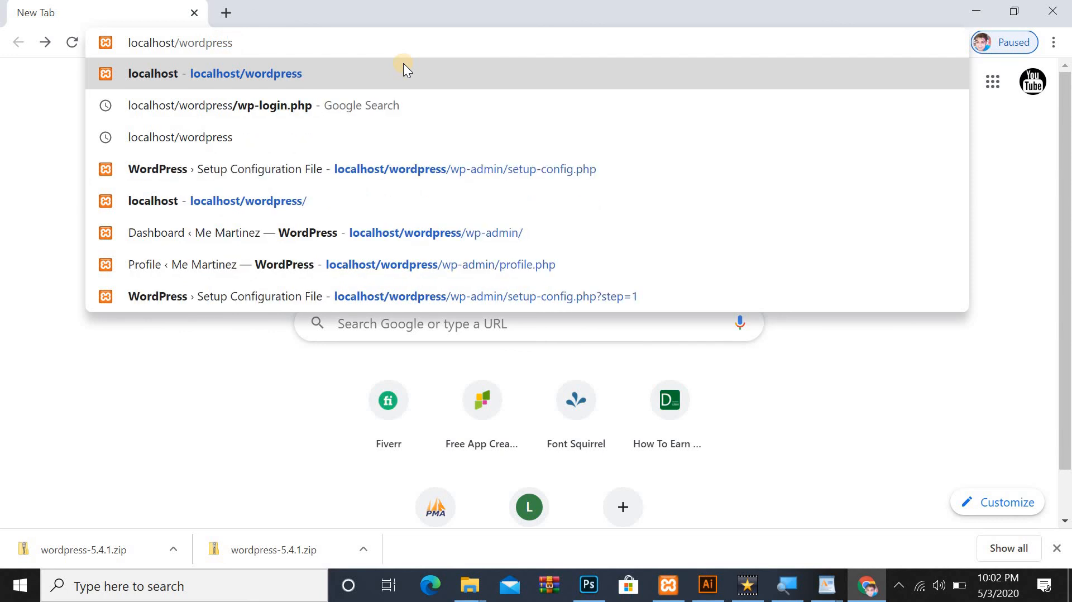
{"action": "key", "text": "Return"}
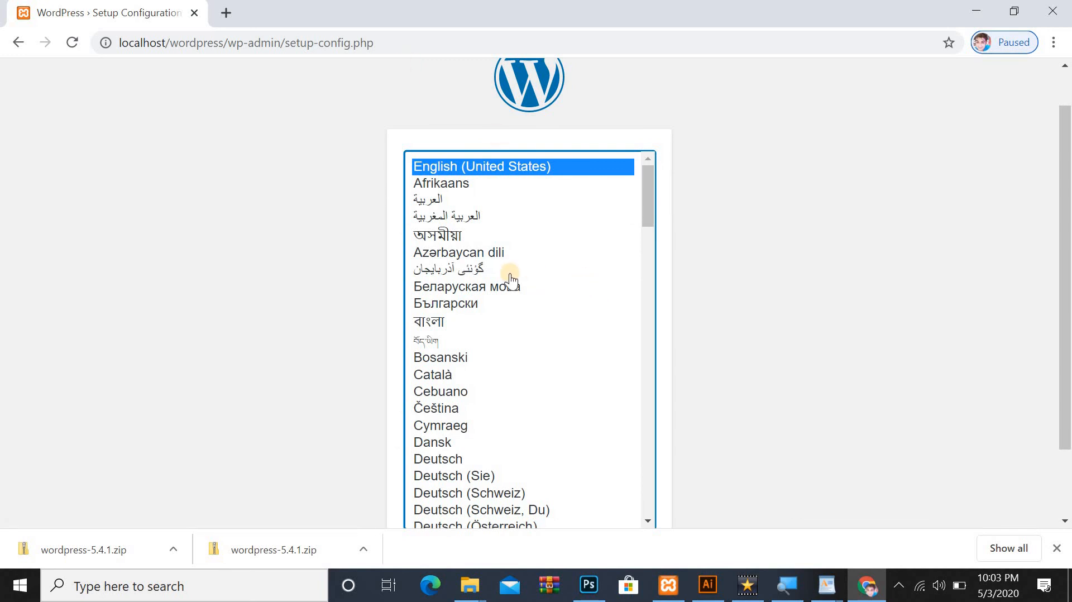
Continue the WordPress setup in English (United States) and proceed past the database information page to the connection details form.
{"action": "scroll", "coordinate": [492, 287], "scroll_direction": "down", "scroll_amount": 6}
{"action": "scroll", "coordinate": [504, 285], "scroll_direction": "down", "scroll_amount": 20}
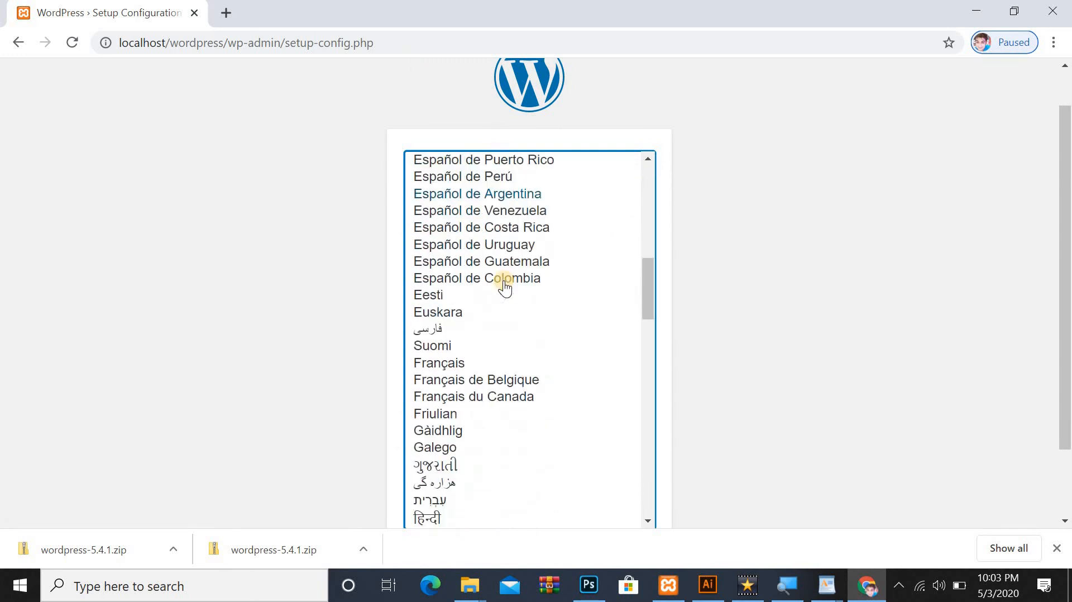
{"action": "scroll", "coordinate": [444, 325], "scroll_direction": "down", "scroll_amount": 2}
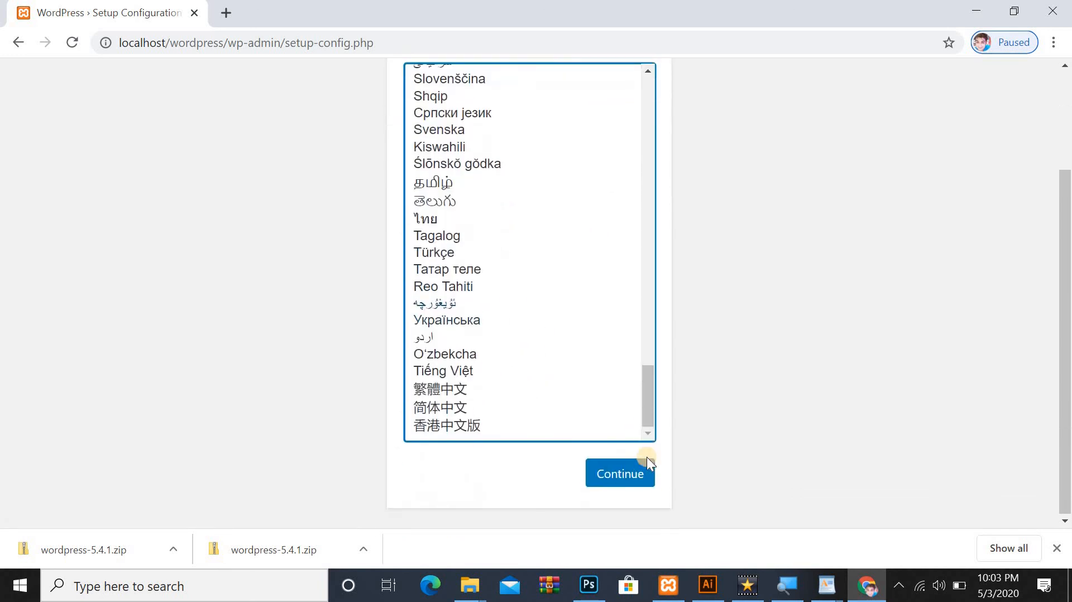
{"action": "left_click", "coordinate": [625, 472]}
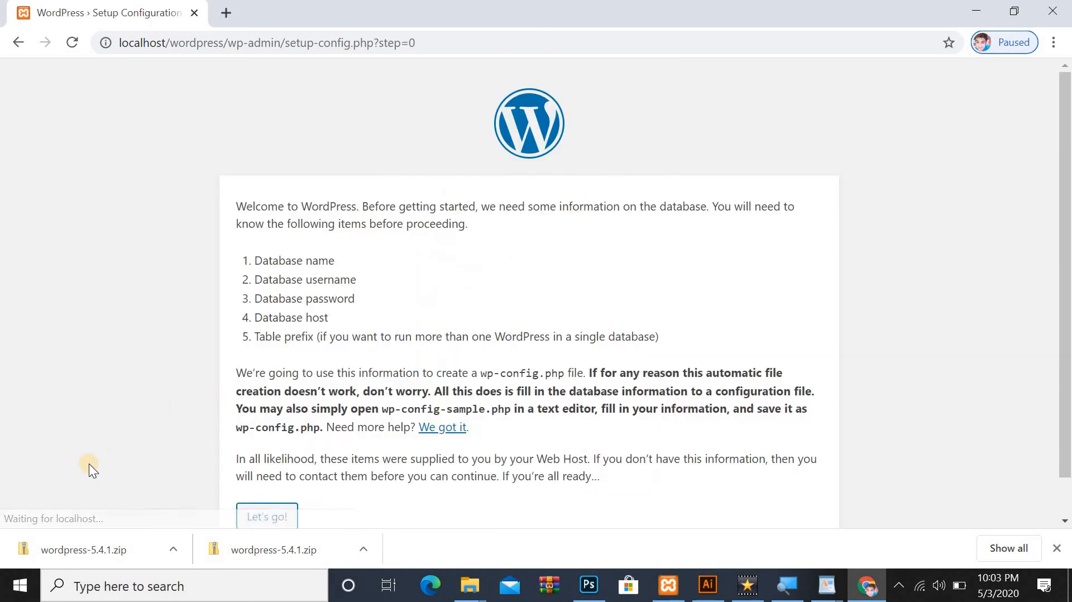
{"action": "scroll", "coordinate": [442, 381], "scroll_direction": "down", "scroll_amount": 1}
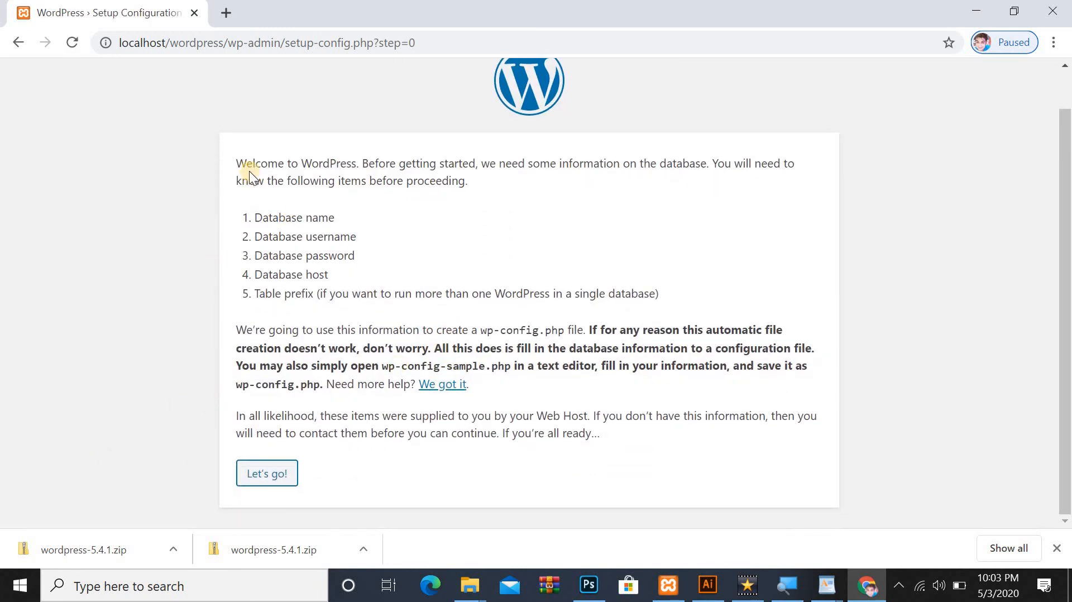
{"action": "left_click_drag", "start_coordinate": [239, 163], "coordinate": [789, 437]}
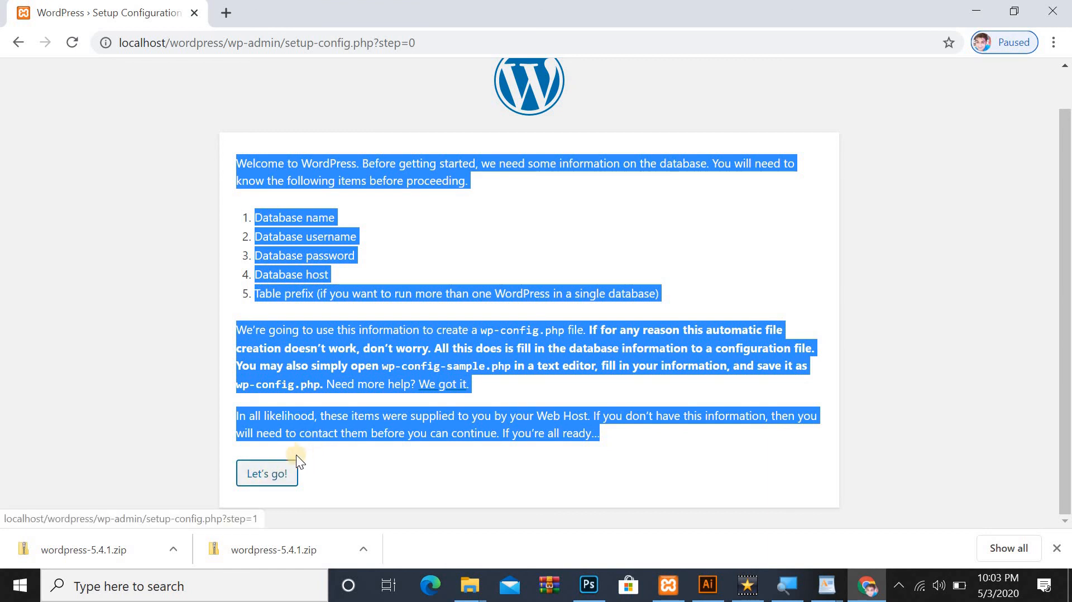
{"action": "left_click", "coordinate": [271, 475]}
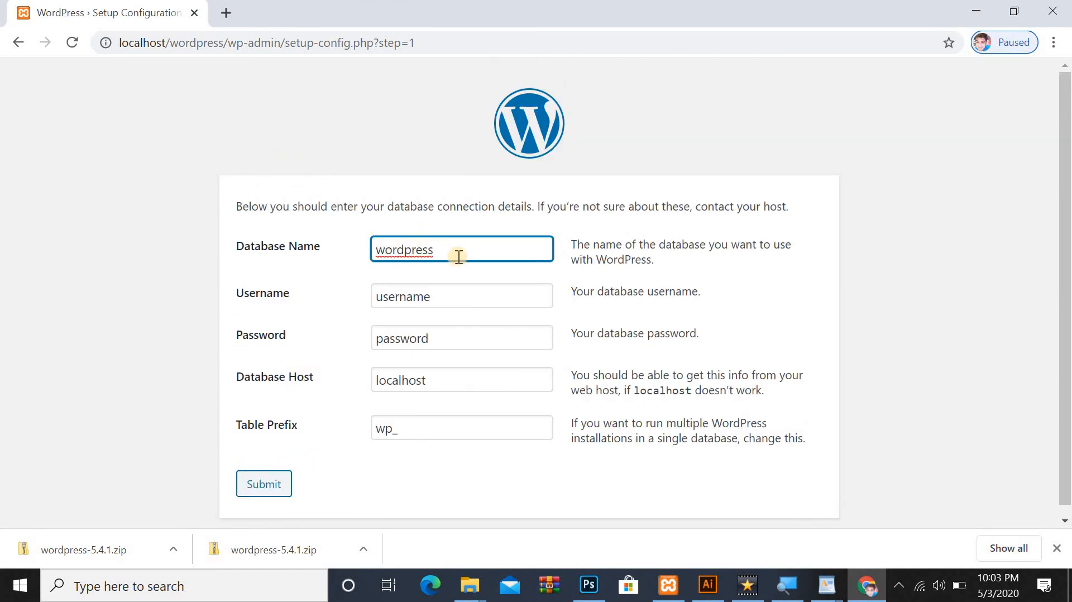
Set the database name to WordPress, then check the localhost/phpmyadmin line in the WordPad instructions and return to Chrome.
{"action": "double_click", "coordinate": [379, 256]}
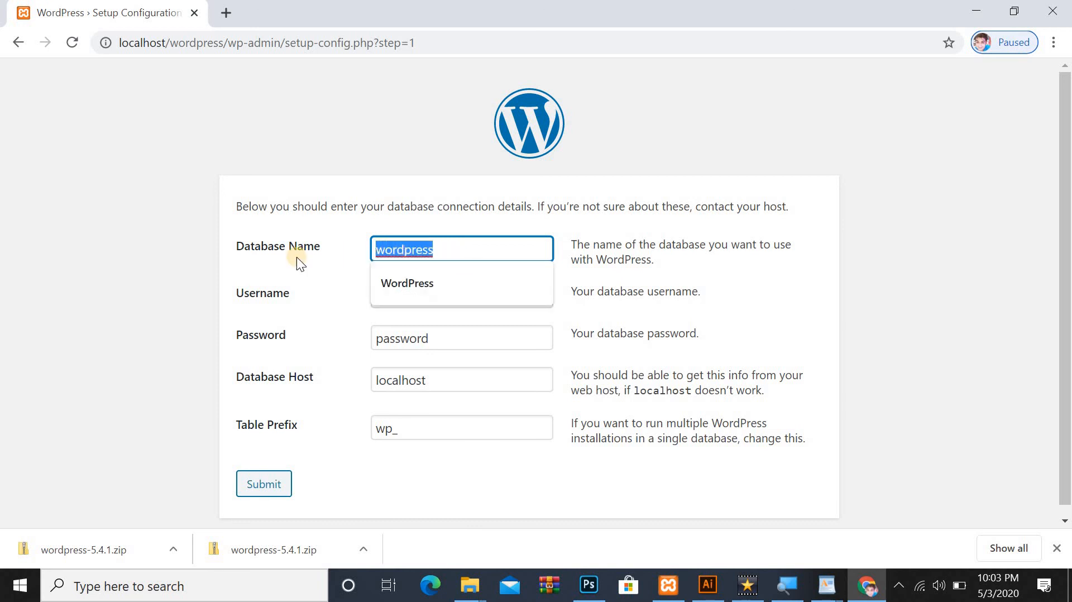
{"action": "left_click", "coordinate": [403, 281]}
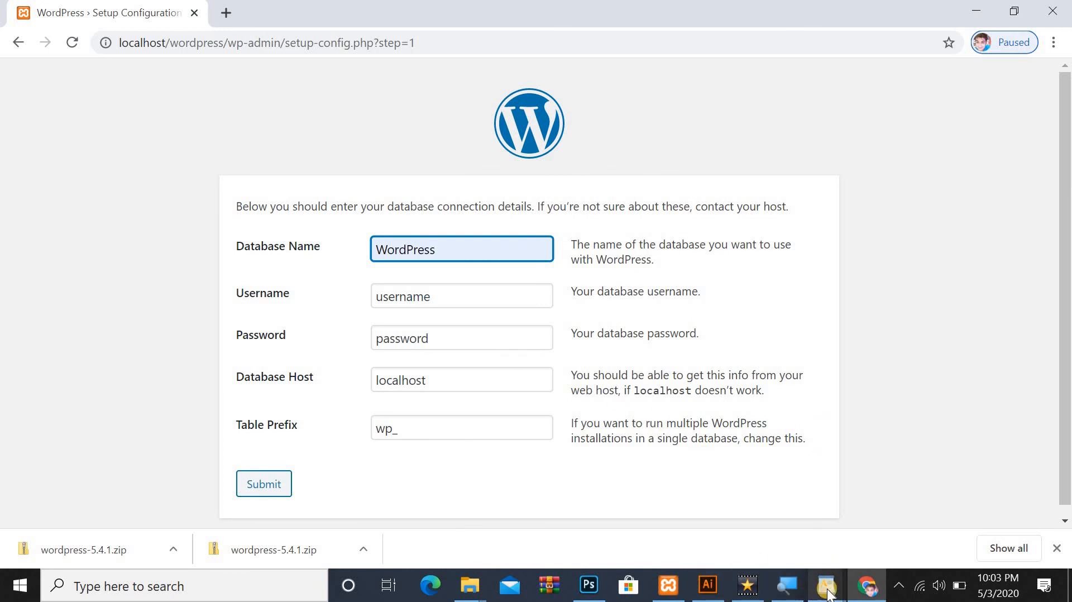
{"action": "mouse_move", "coordinate": [828, 593]}
{"action": "left_click", "coordinate": [879, 535]}
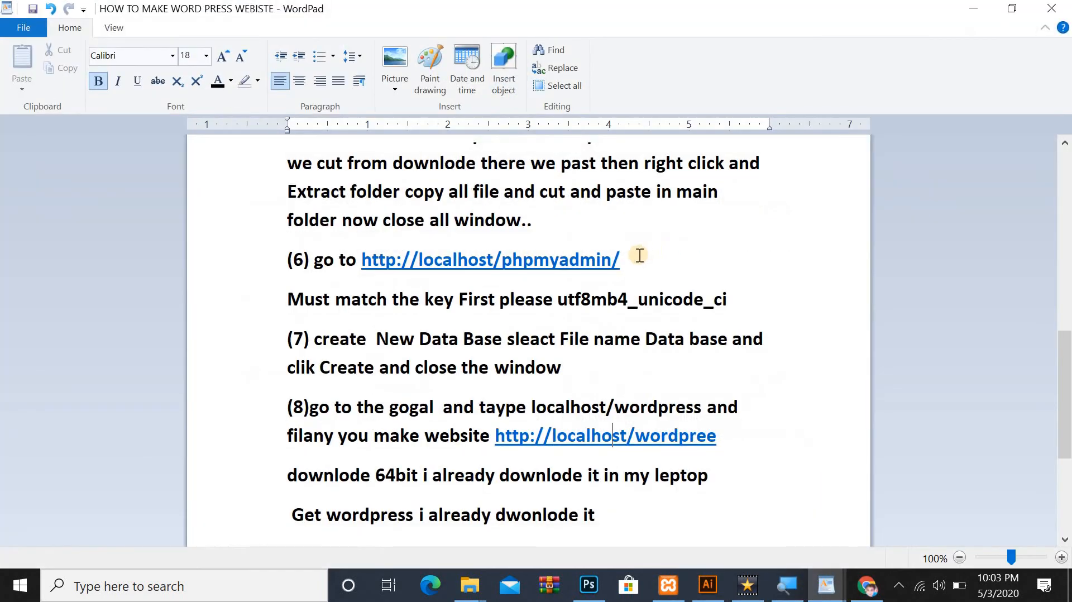
{"action": "left_click_drag", "start_coordinate": [639, 255], "coordinate": [428, 265]}
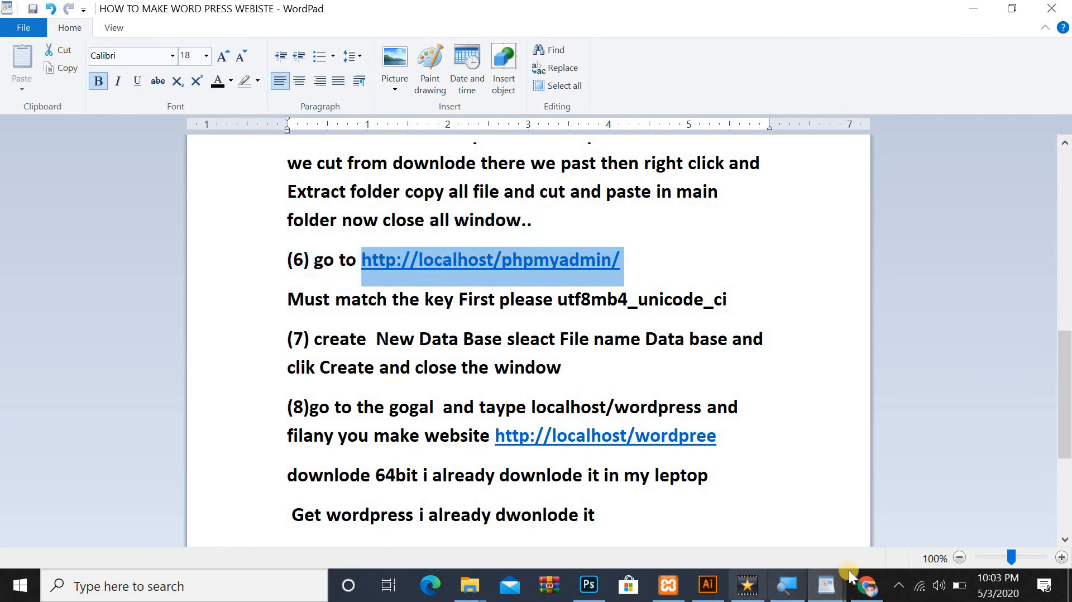
{"action": "left_click", "coordinate": [866, 585]}
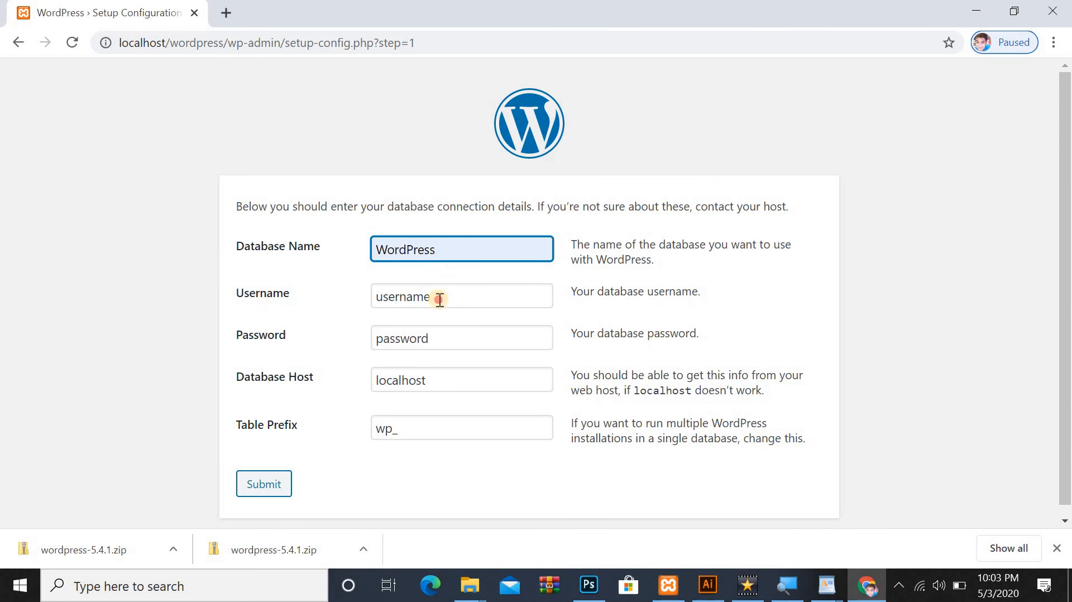
Submit the database details with username root and the password field cleared, and run the installation.
{"action": "key", "text": "Tab"}
{"action": "type", "text": "root"}
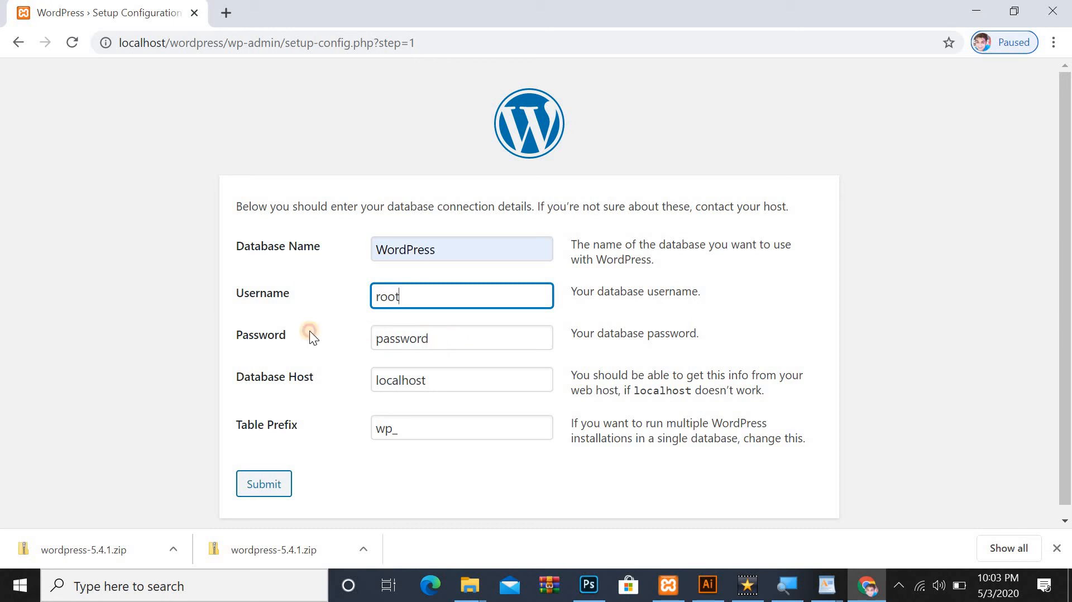
{"action": "key", "text": "Tab"}
{"action": "key", "text": "BackSpace"}
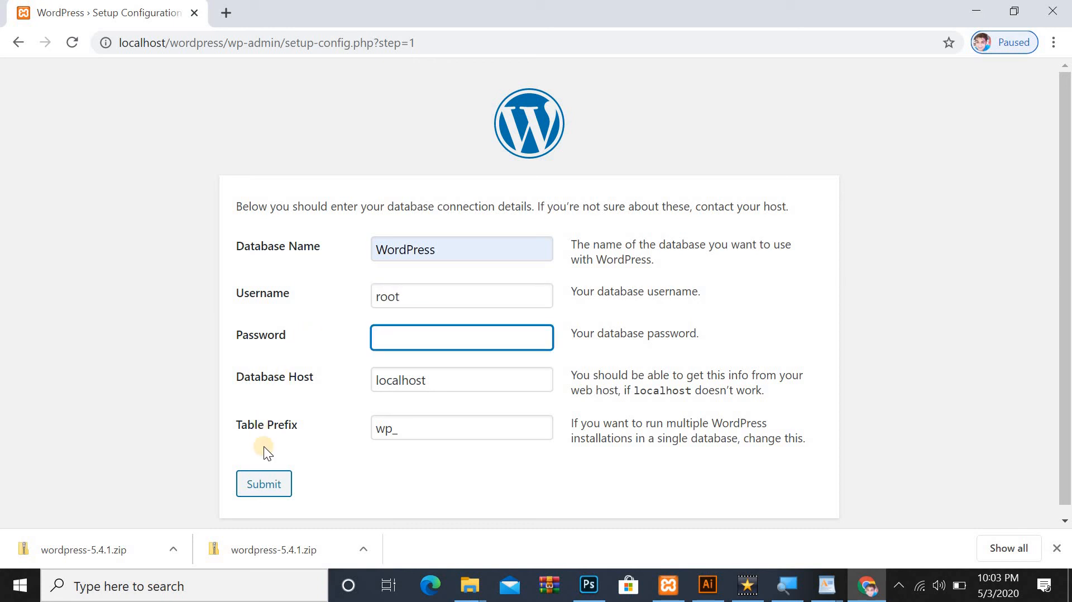
{"action": "left_click", "coordinate": [263, 483]}
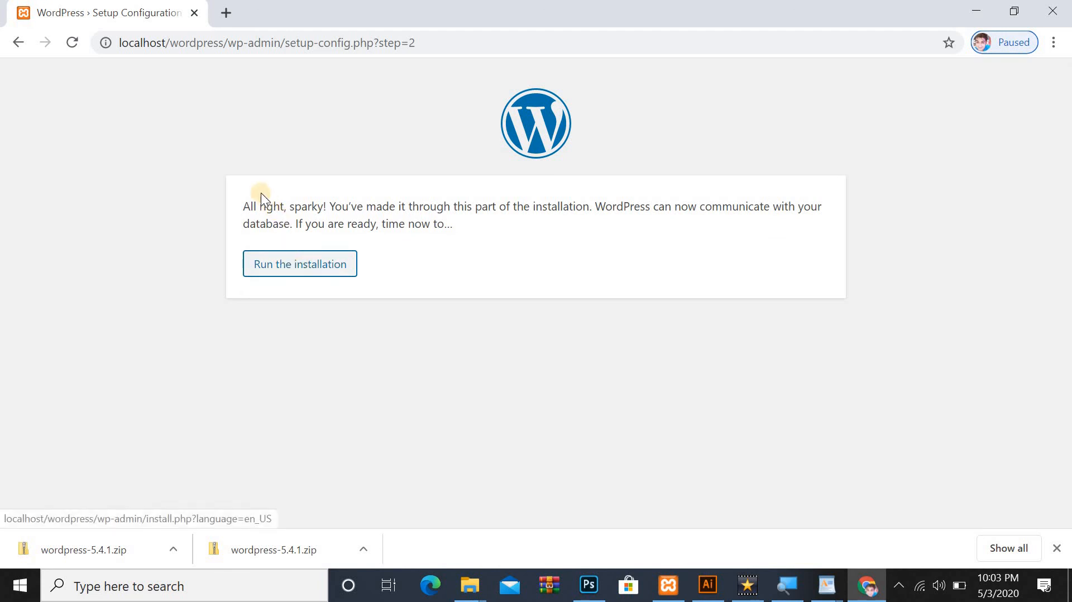
{"action": "left_click_drag", "start_coordinate": [244, 206], "coordinate": [591, 217]}
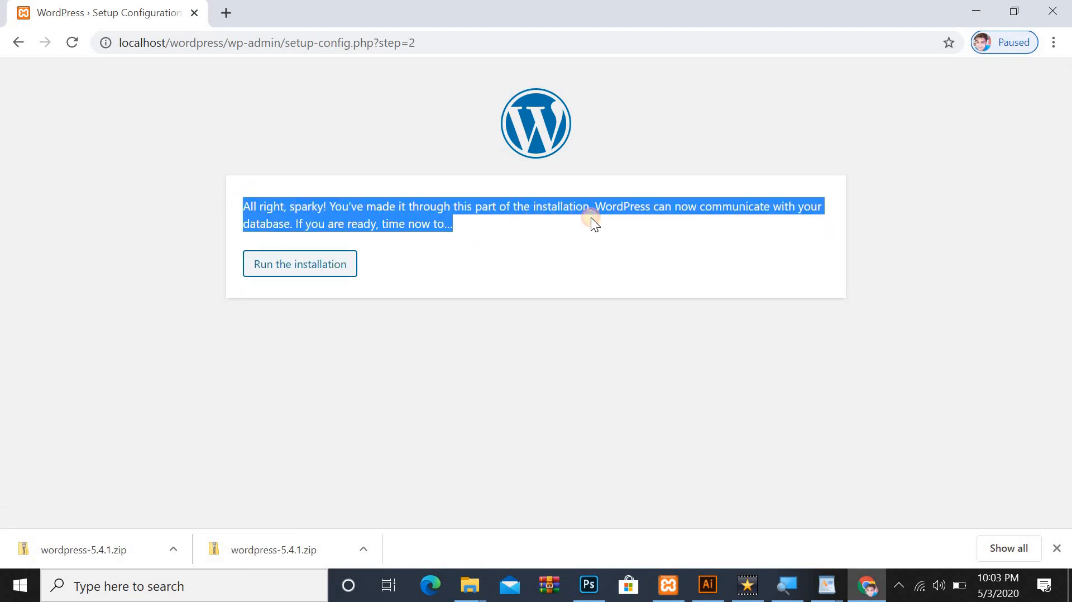
{"action": "left_click", "coordinate": [288, 272]}
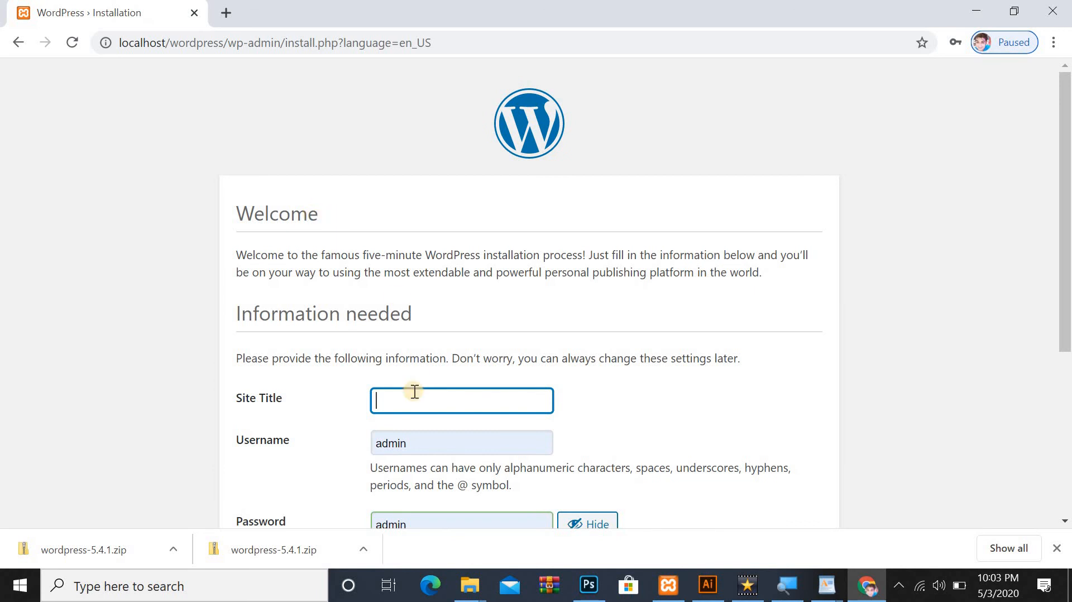
Enter Awan Graphic as the site title and confirm the use of a weak password.
{"action": "left_click", "coordinate": [404, 400]}
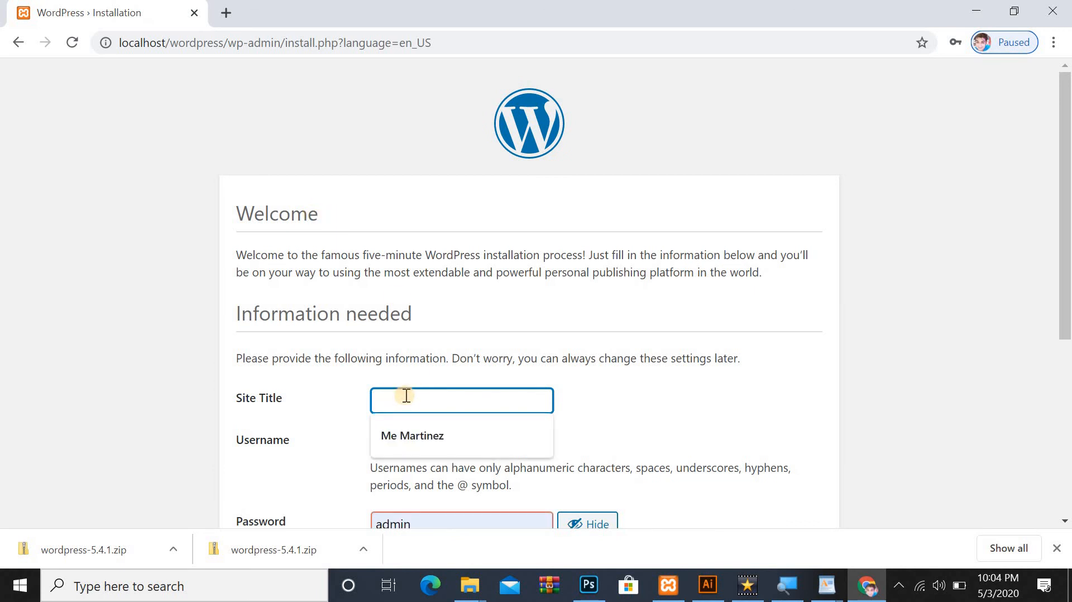
{"action": "scroll", "coordinate": [414, 390], "scroll_direction": "down", "scroll_amount": 3}
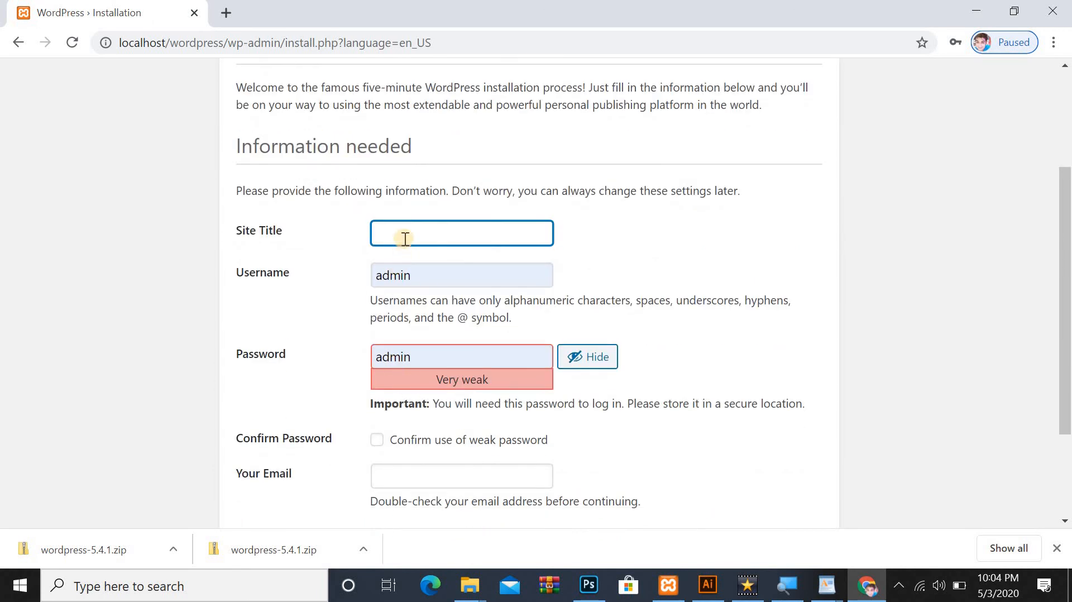
{"action": "left_click", "coordinate": [405, 239]}
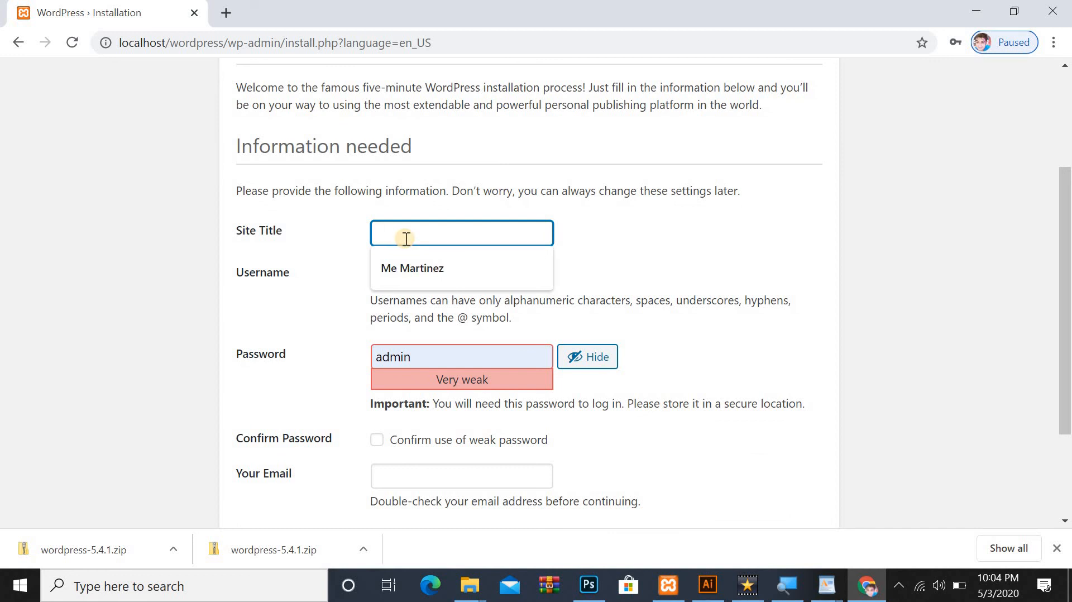
{"action": "type", "text": "Awan Gra"}
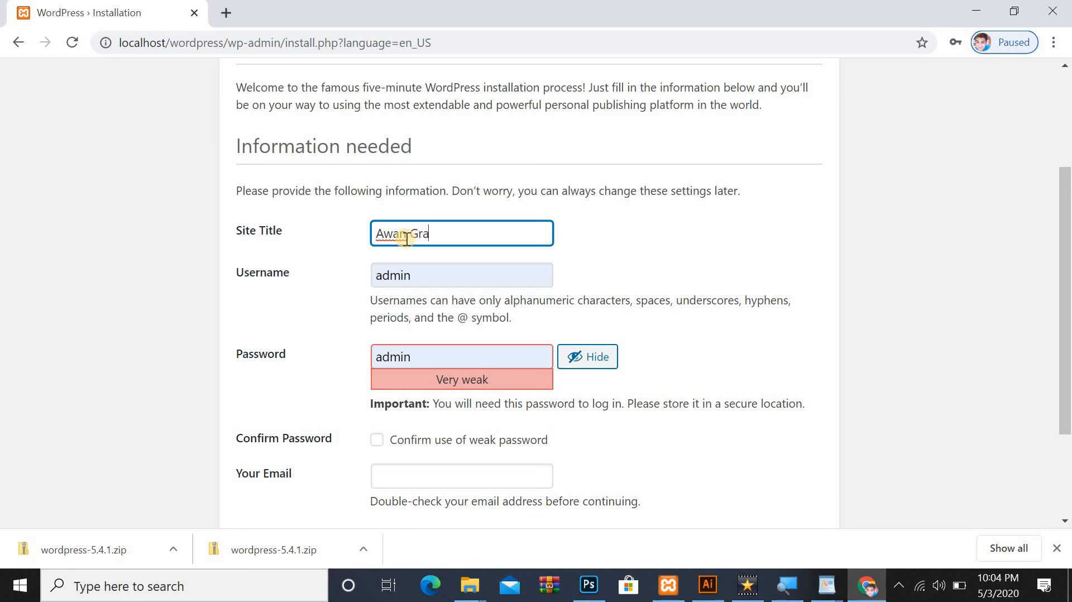
{"action": "type", "text": "phic"}
{"action": "left_click", "coordinate": [377, 440]}
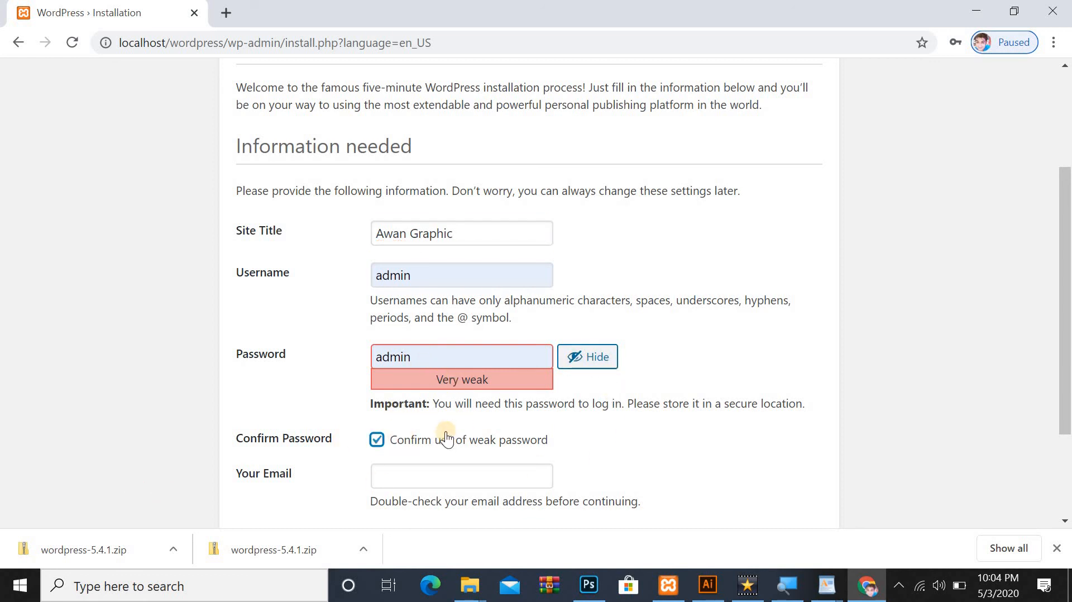
Fill in the contact e-mail, discourage search engines from indexing the site, and install WordPress.
{"action": "scroll", "coordinate": [424, 407], "scroll_direction": "down", "scroll_amount": 1}
{"action": "left_click", "coordinate": [432, 396]}
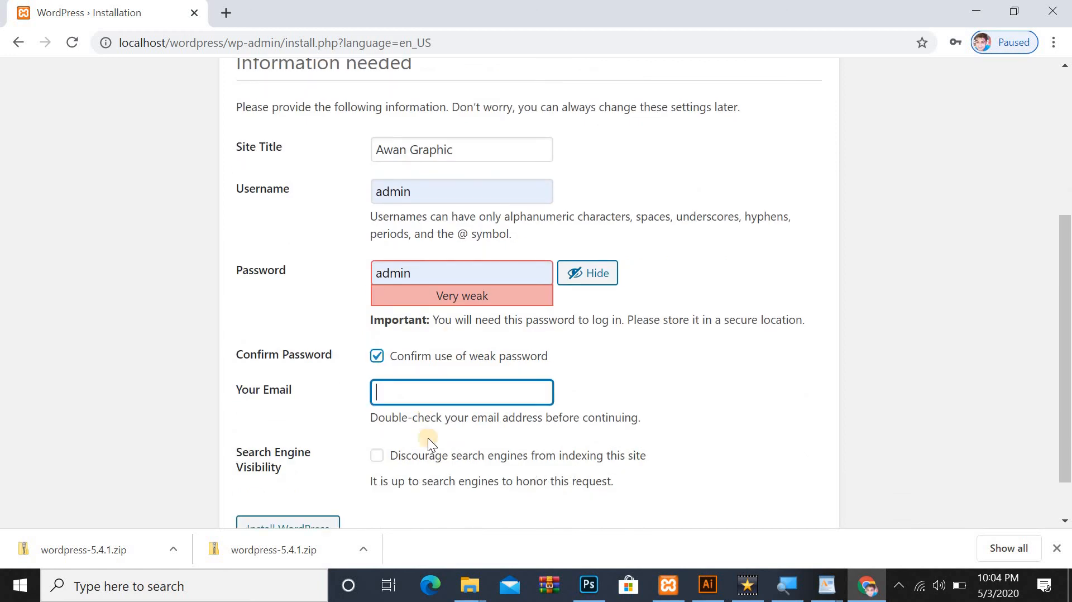
{"action": "left_click", "coordinate": [440, 428]}
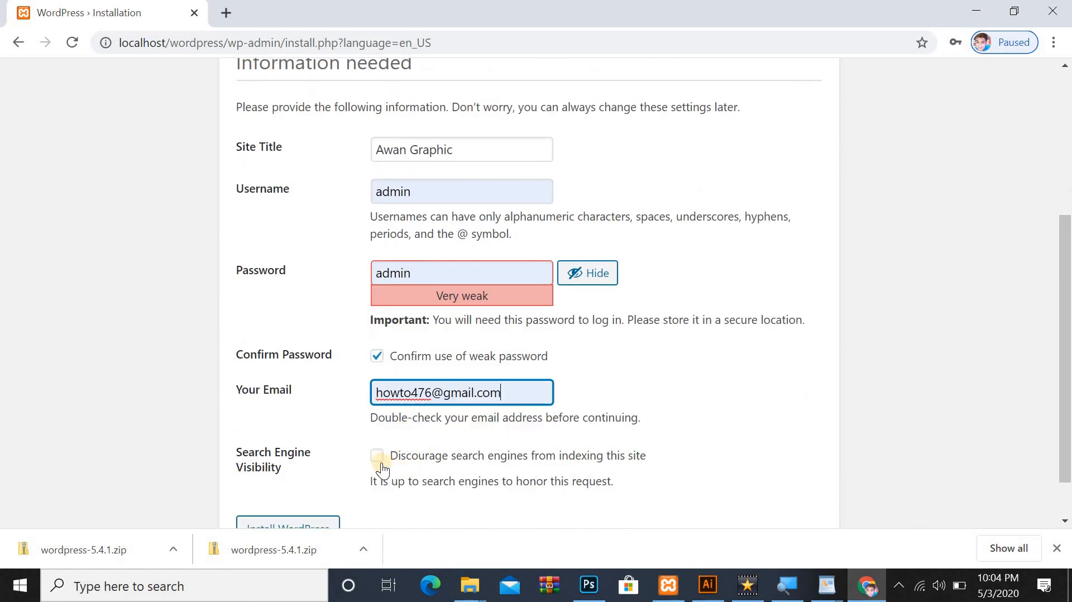
{"action": "left_click", "coordinate": [427, 465]}
{"action": "scroll", "coordinate": [313, 477], "scroll_direction": "down", "scroll_amount": 1}
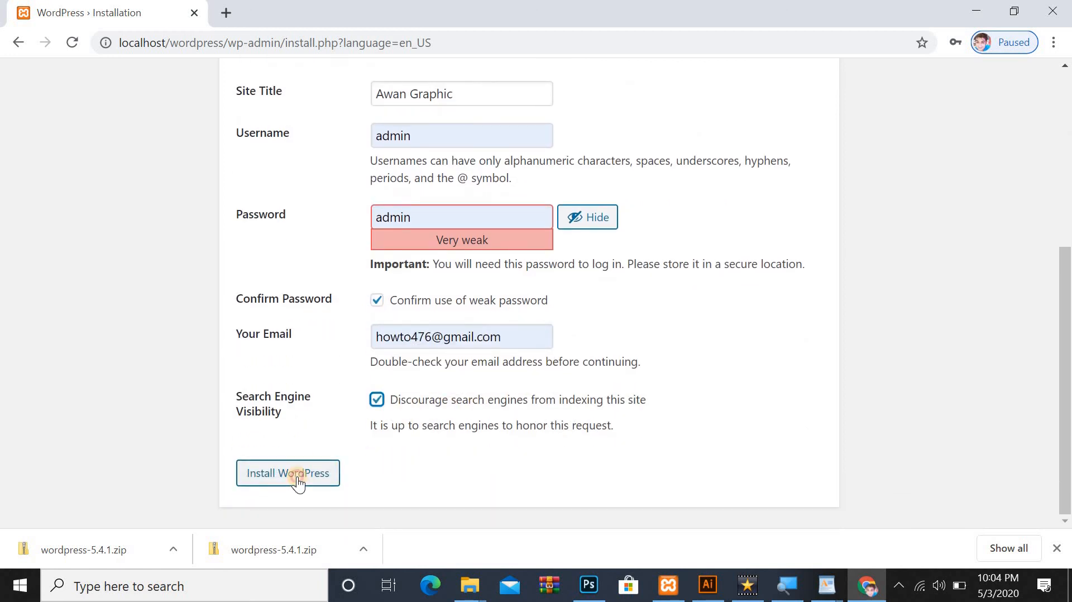
{"action": "left_click", "coordinate": [299, 481]}
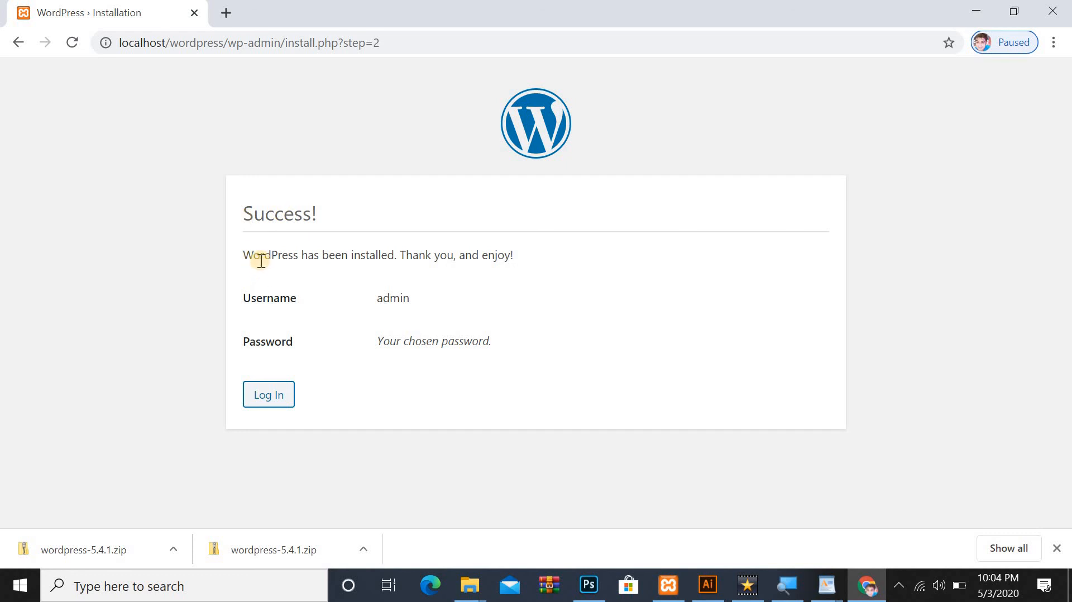
Log in to the new WordPress site with the prefilled credentials, revealing the password and enabling Remember Me.
{"action": "left_click_drag", "start_coordinate": [245, 258], "coordinate": [514, 260]}
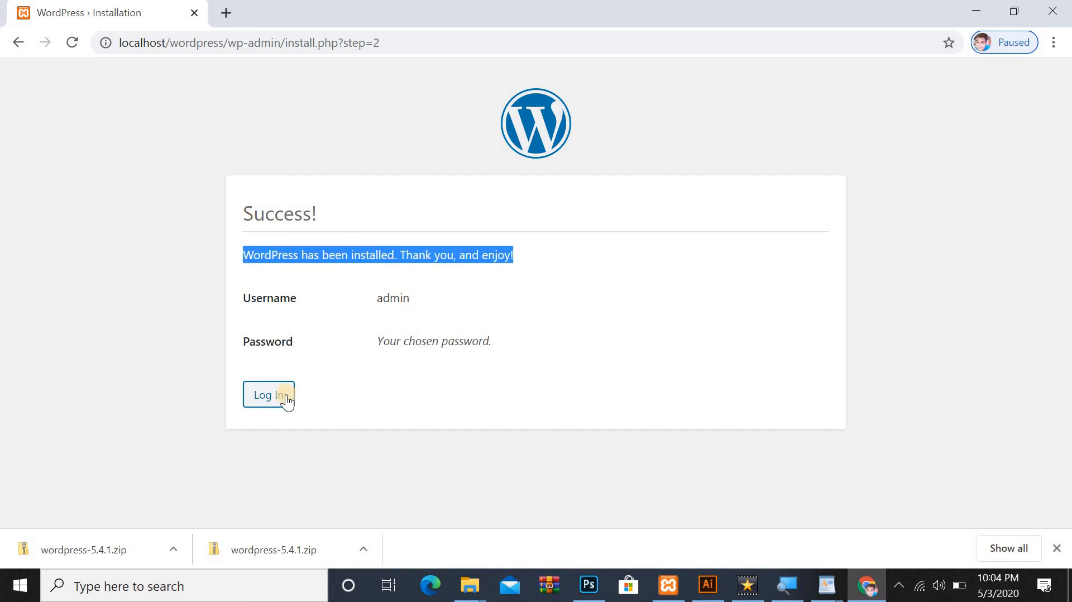
{"action": "left_click", "coordinate": [285, 395]}
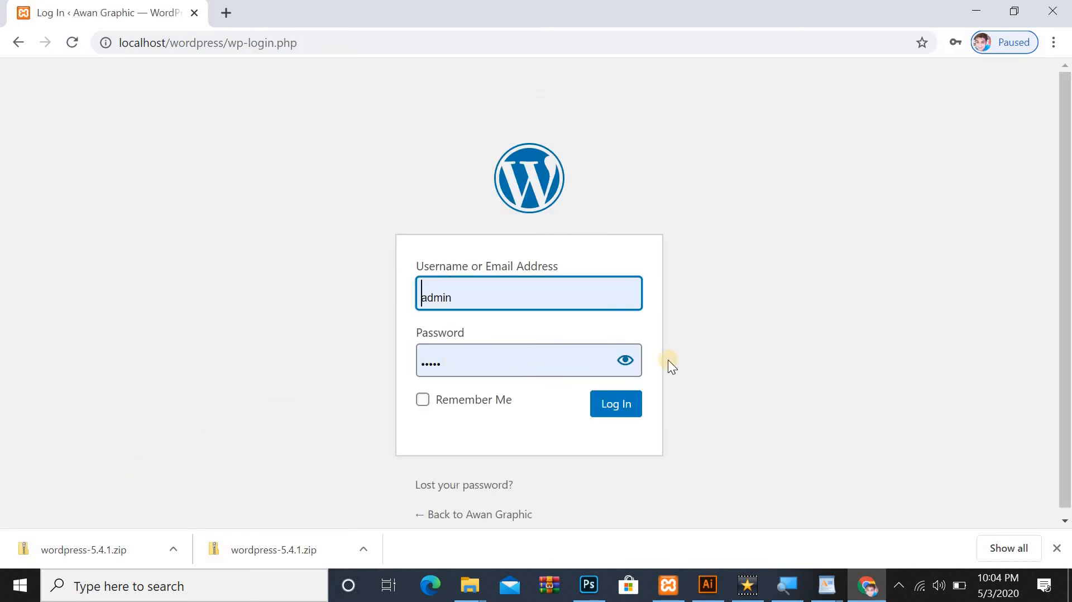
{"action": "left_click", "coordinate": [629, 361]}
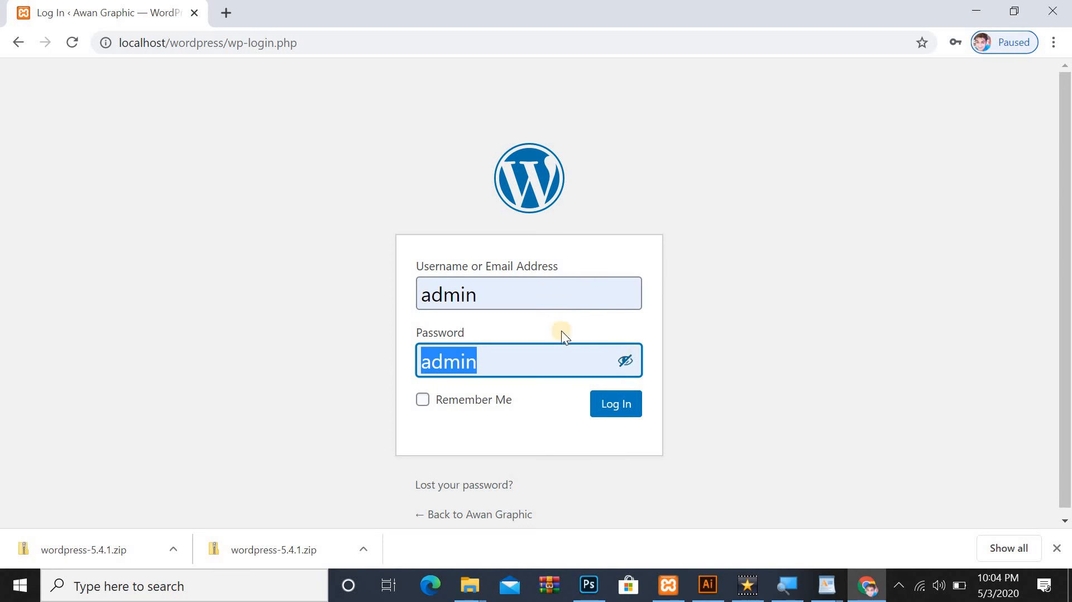
{"action": "left_click", "coordinate": [423, 399]}
{"action": "key", "text": "Tab"}
{"action": "key", "text": "Return"}
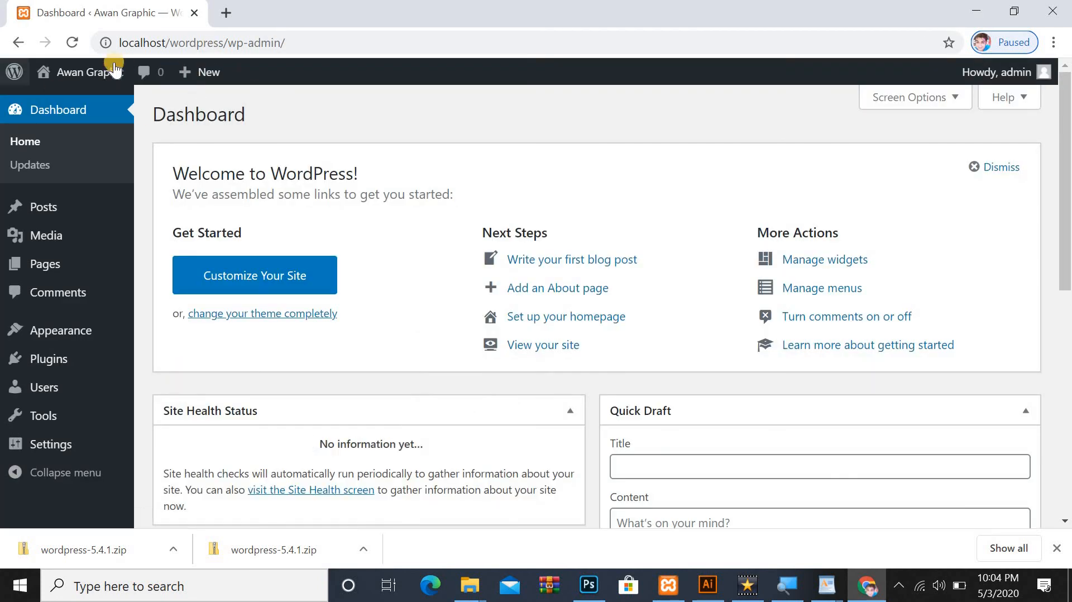
Visit the Awan Graphic site's front page and look through its post and widget areas.
{"action": "mouse_move", "coordinate": [103, 72]}
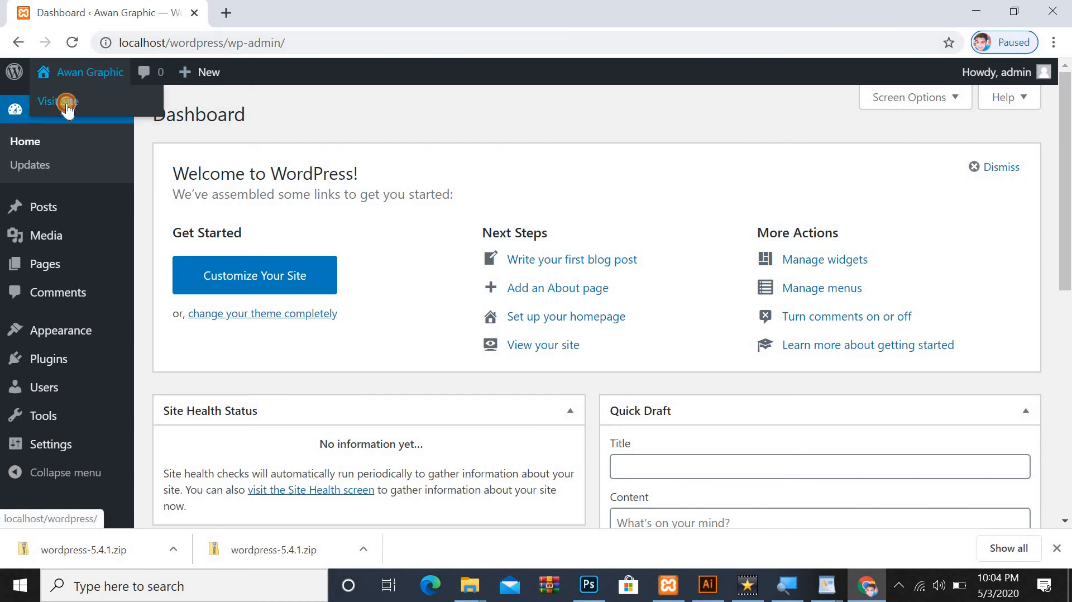
{"action": "left_click", "coordinate": [65, 101]}
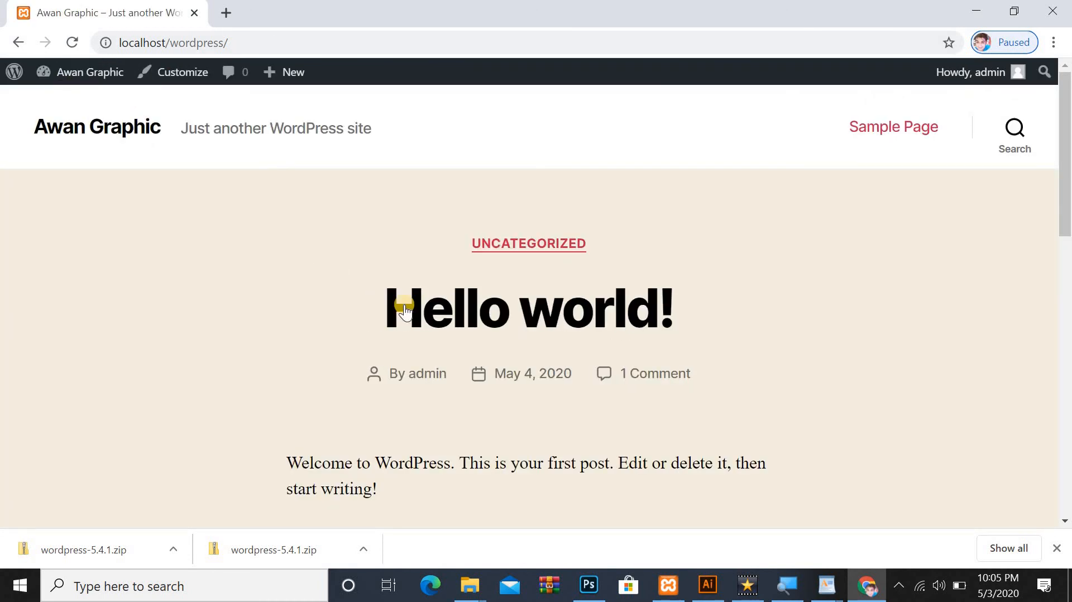
{"action": "scroll", "coordinate": [340, 418], "scroll_direction": "down", "scroll_amount": 4}
{"action": "scroll", "coordinate": [341, 417], "scroll_direction": "down", "scroll_amount": 5}
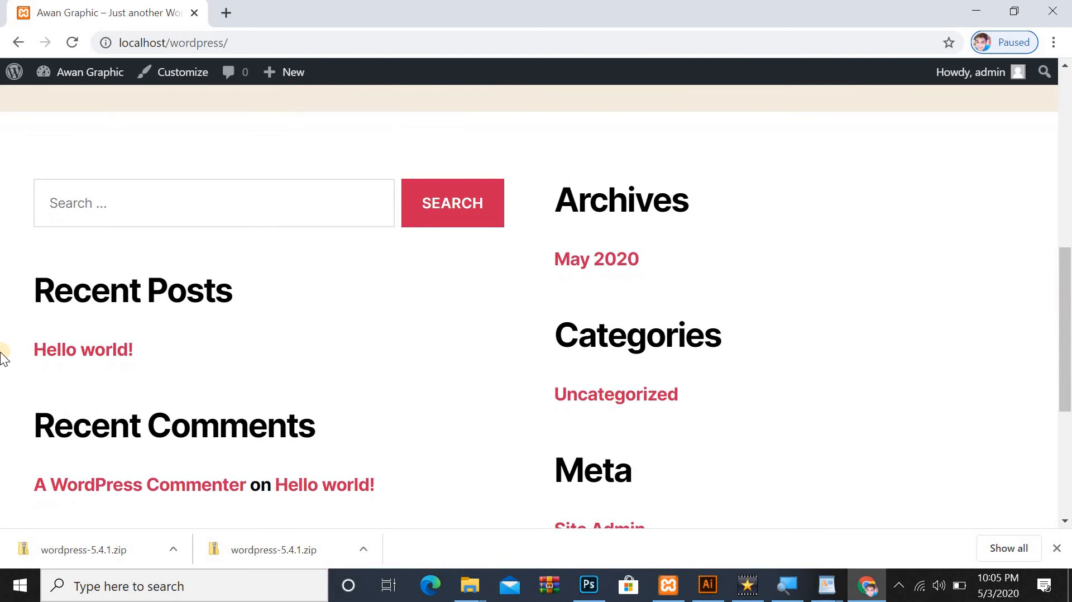
{"action": "scroll", "coordinate": [736, 115], "scroll_direction": "down", "scroll_amount": 5}
{"action": "scroll", "coordinate": [663, 207], "scroll_direction": "up", "scroll_amount": 7}
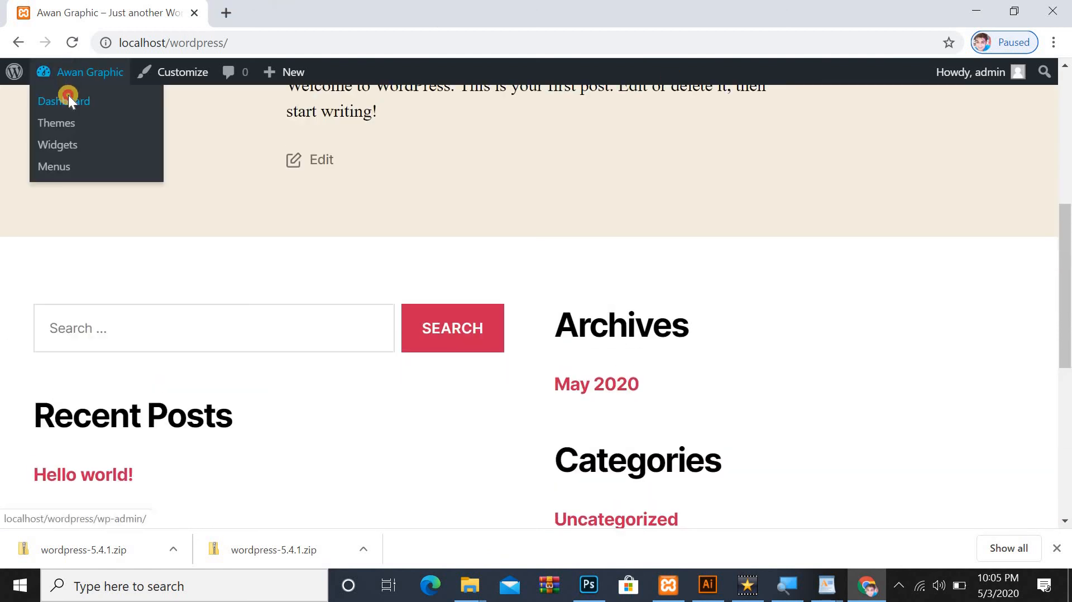
Return to the site's admin dashboard and review its overview sections.
{"action": "left_click", "coordinate": [68, 95]}
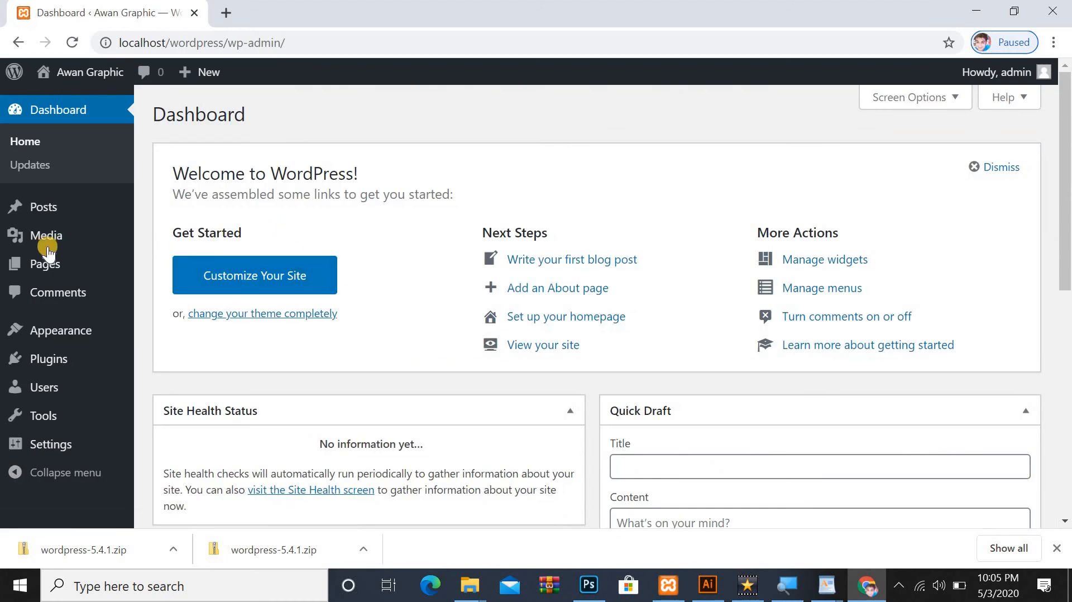
{"action": "scroll", "coordinate": [547, 363], "scroll_direction": "down", "scroll_amount": 2}
{"action": "scroll", "coordinate": [549, 364], "scroll_direction": "down", "scroll_amount": 7}
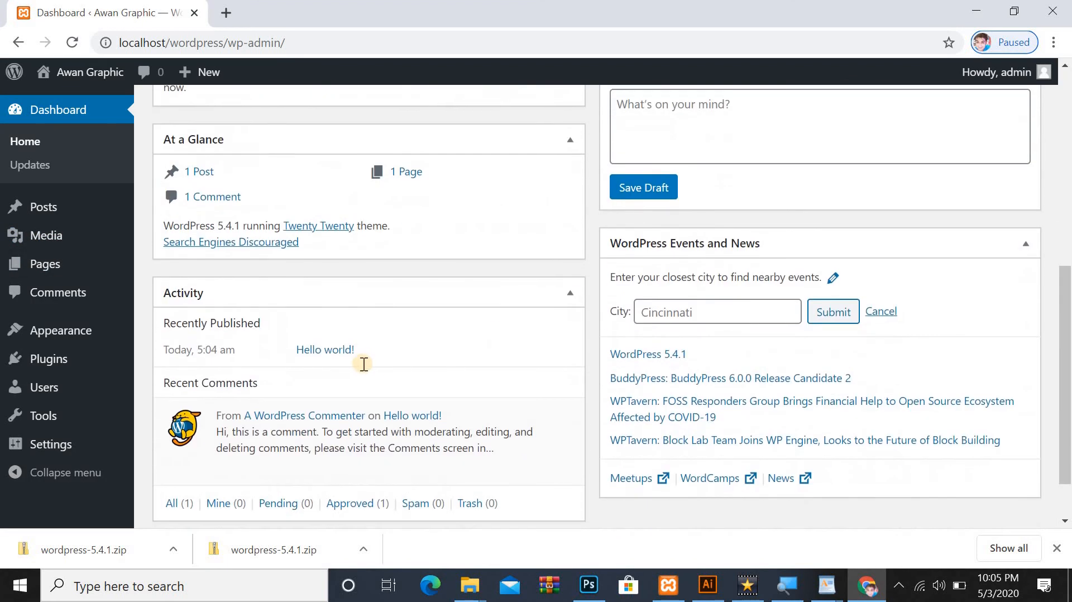
{"action": "scroll", "coordinate": [519, 279], "scroll_direction": "up", "scroll_amount": 9}
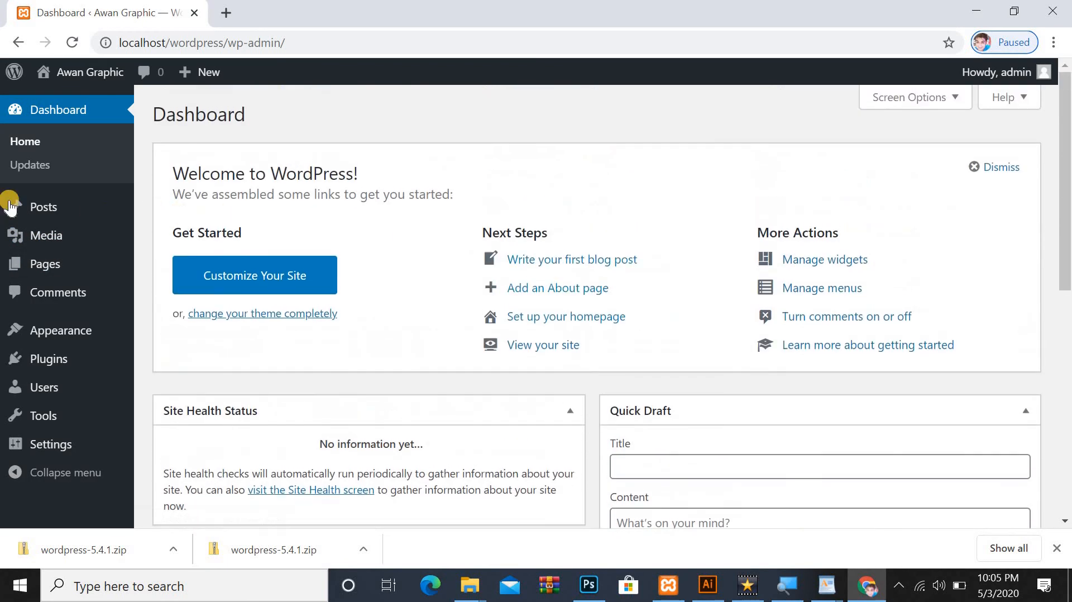
{"action": "left_click", "coordinate": [42, 141]}
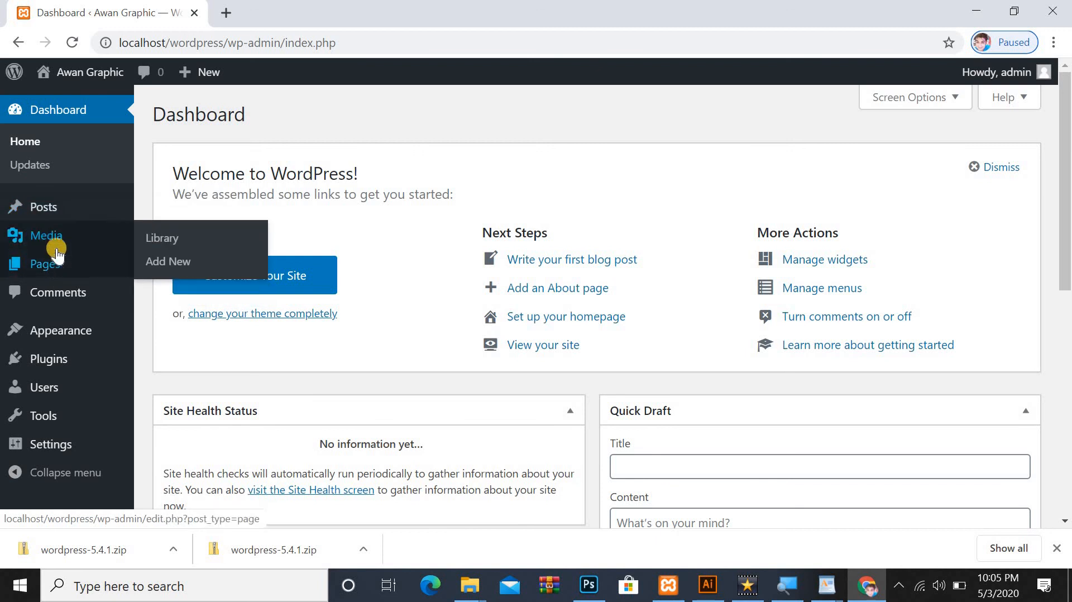
View the media library and the installed plugins, backing out of the plugin editor at its warning.
{"action": "mouse_move", "coordinate": [50, 235]}
{"action": "left_click", "coordinate": [167, 238]}
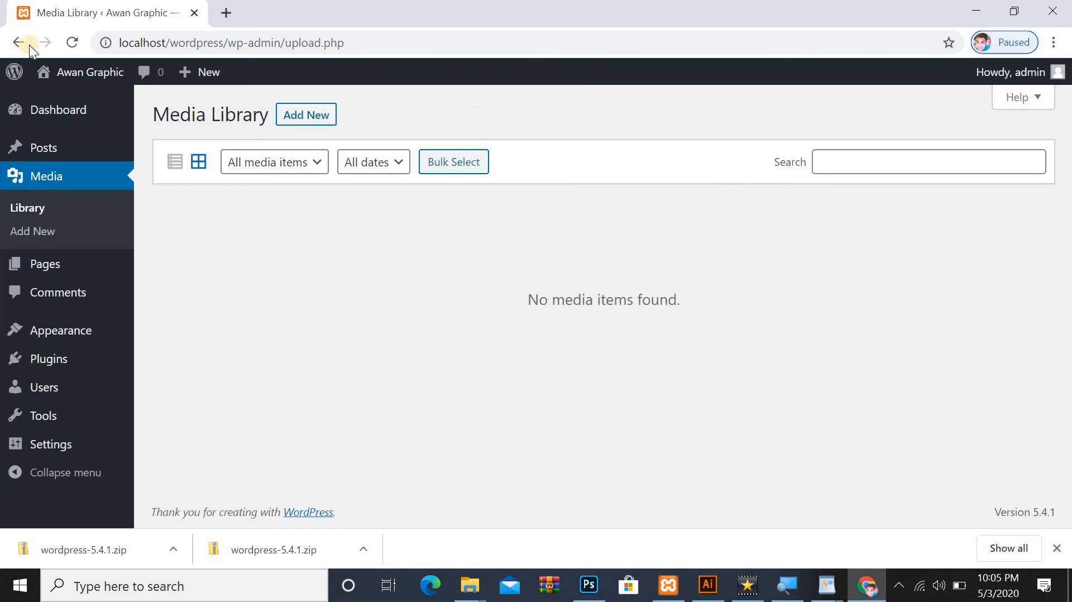
{"action": "left_click", "coordinate": [106, 359]}
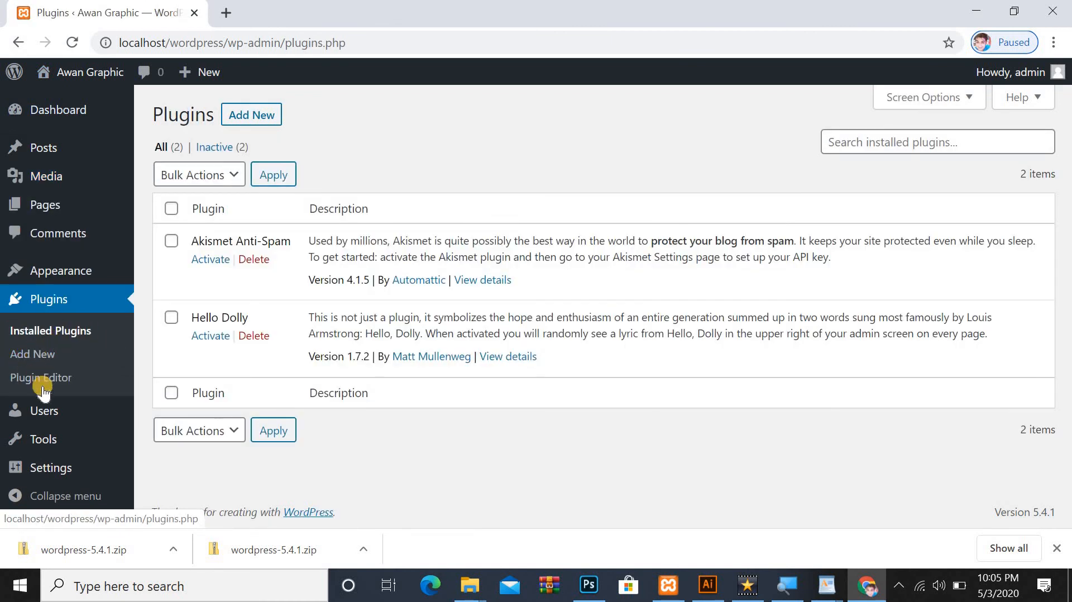
{"action": "left_click", "coordinate": [45, 378]}
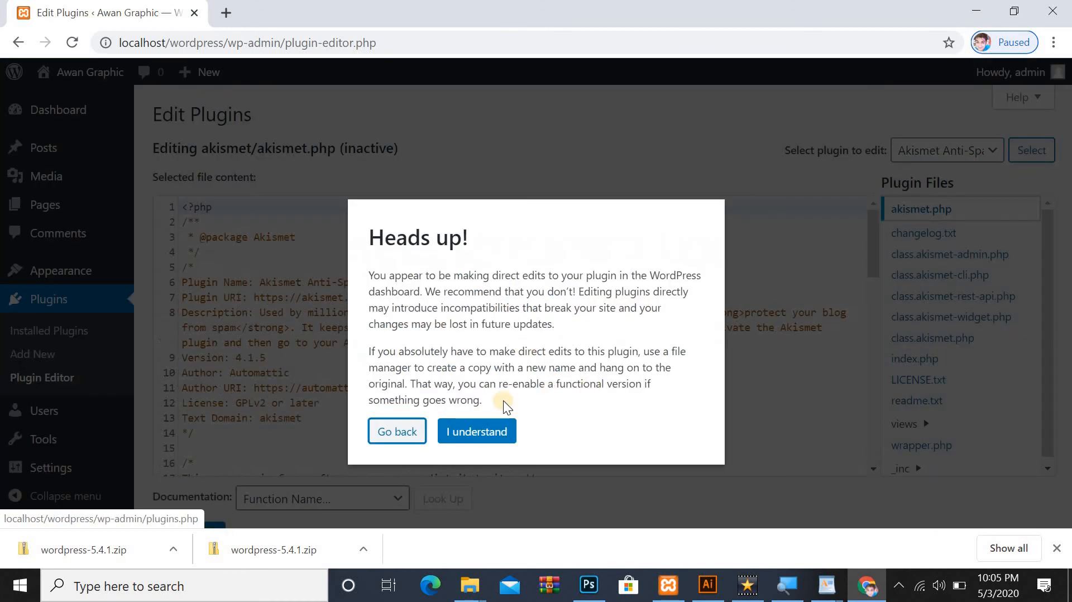
{"action": "left_click", "coordinate": [397, 431]}
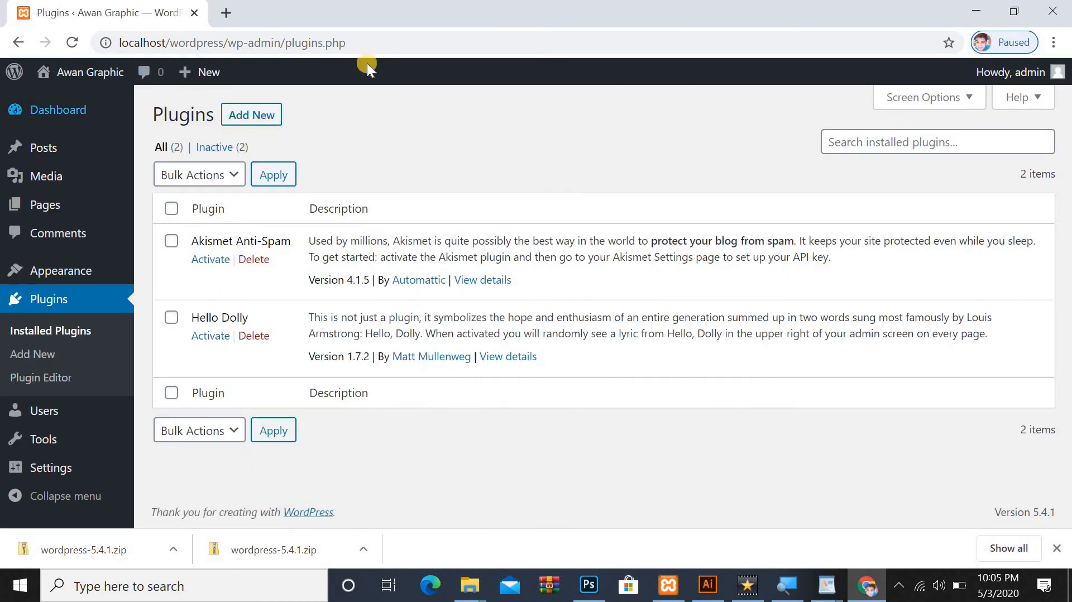
Switch to the untitled WordPad document and add the closing line "Thanks for watch............" below the introduction.
{"action": "left_click", "coordinate": [975, 11]}
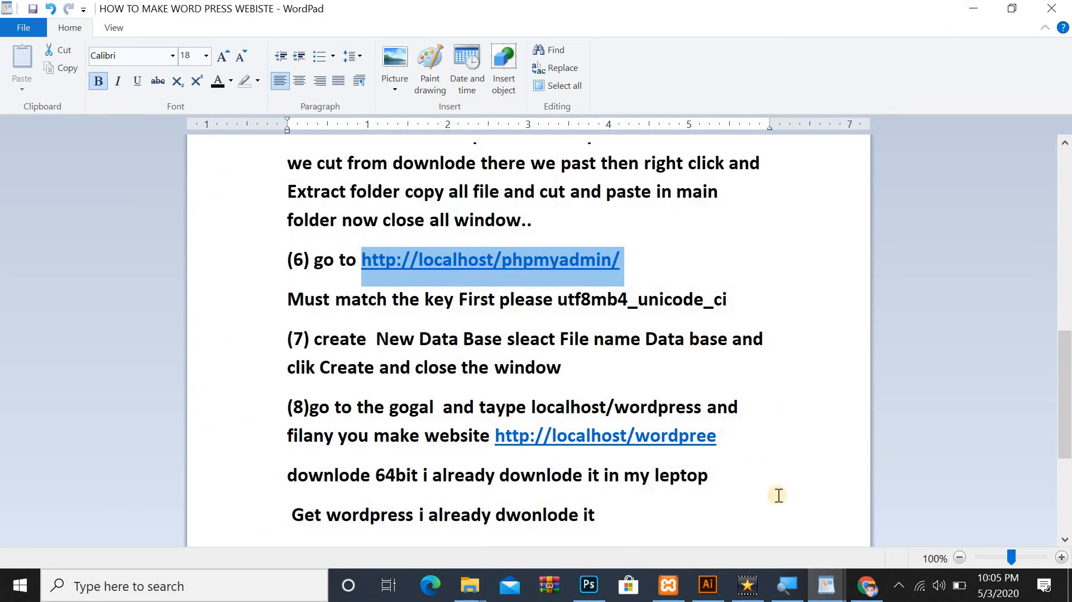
{"action": "left_click", "coordinate": [826, 585]}
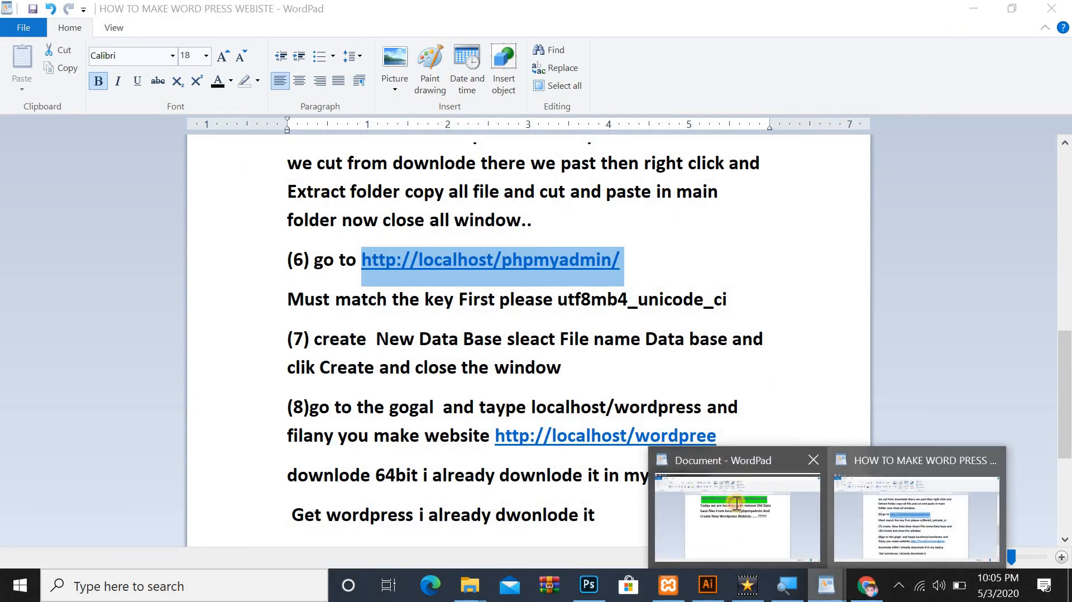
{"action": "left_click", "coordinate": [780, 553]}
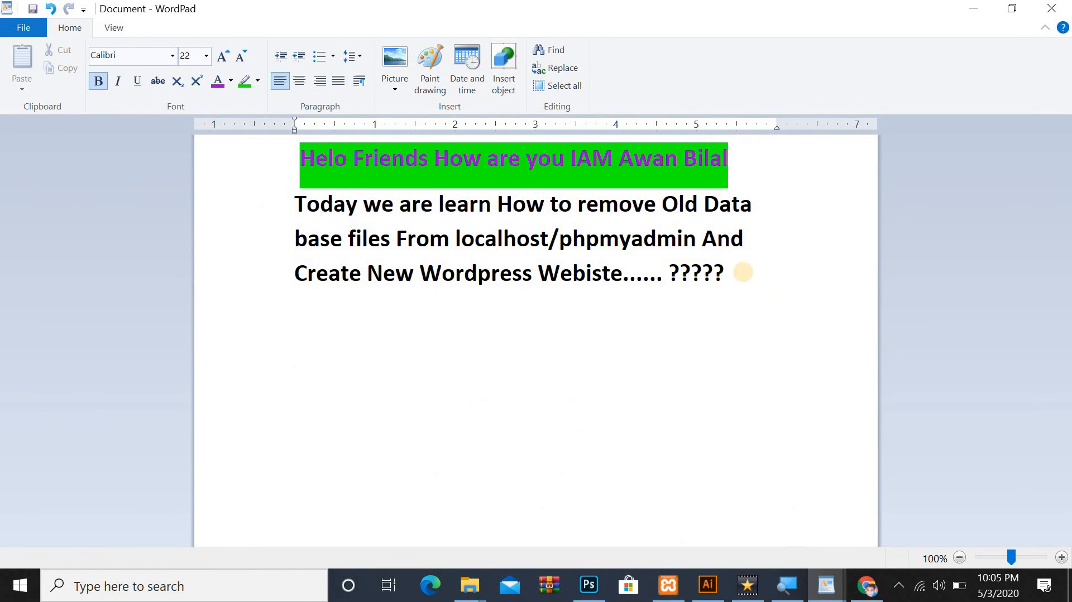
{"action": "type", "text": "hs"}
{"action": "type", "text": "ankd"}
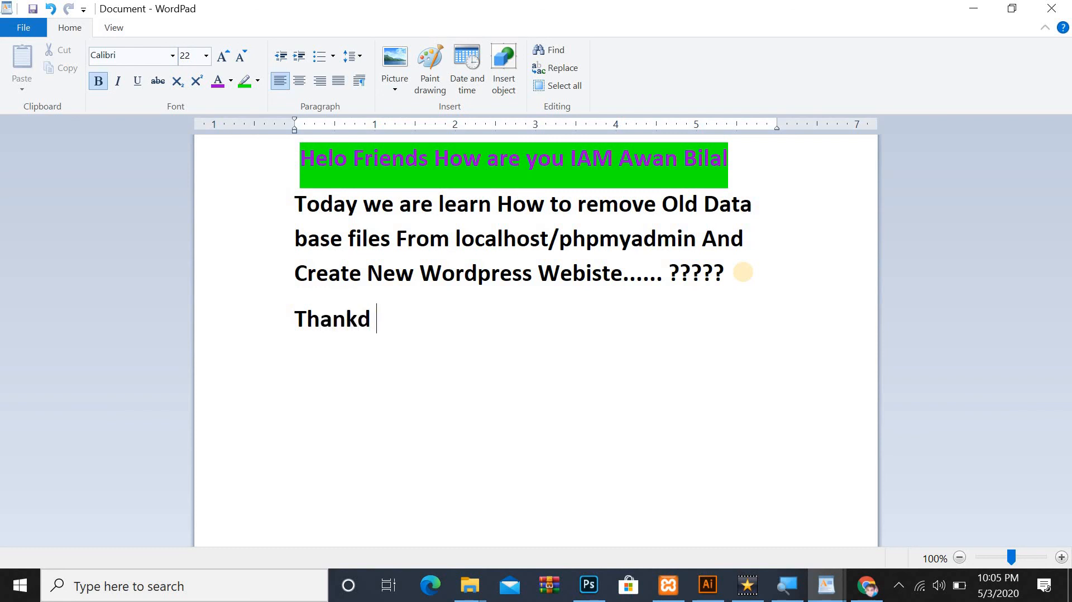
{"action": "key", "text": "BackSpace"}
{"action": "type", "text": "s for watch"}
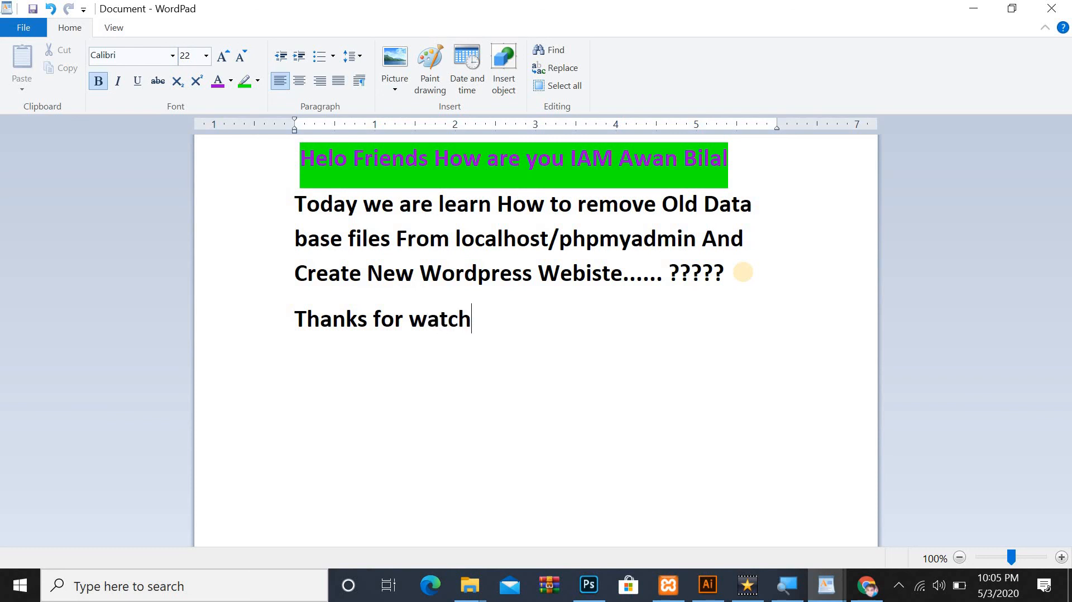
{"action": "type", "text": ".............."}
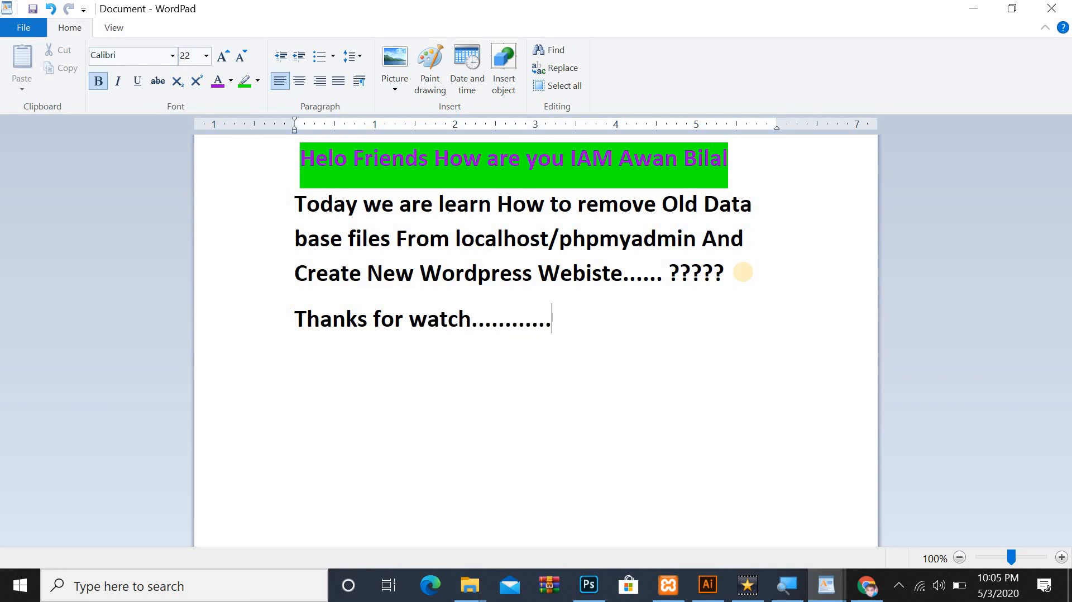